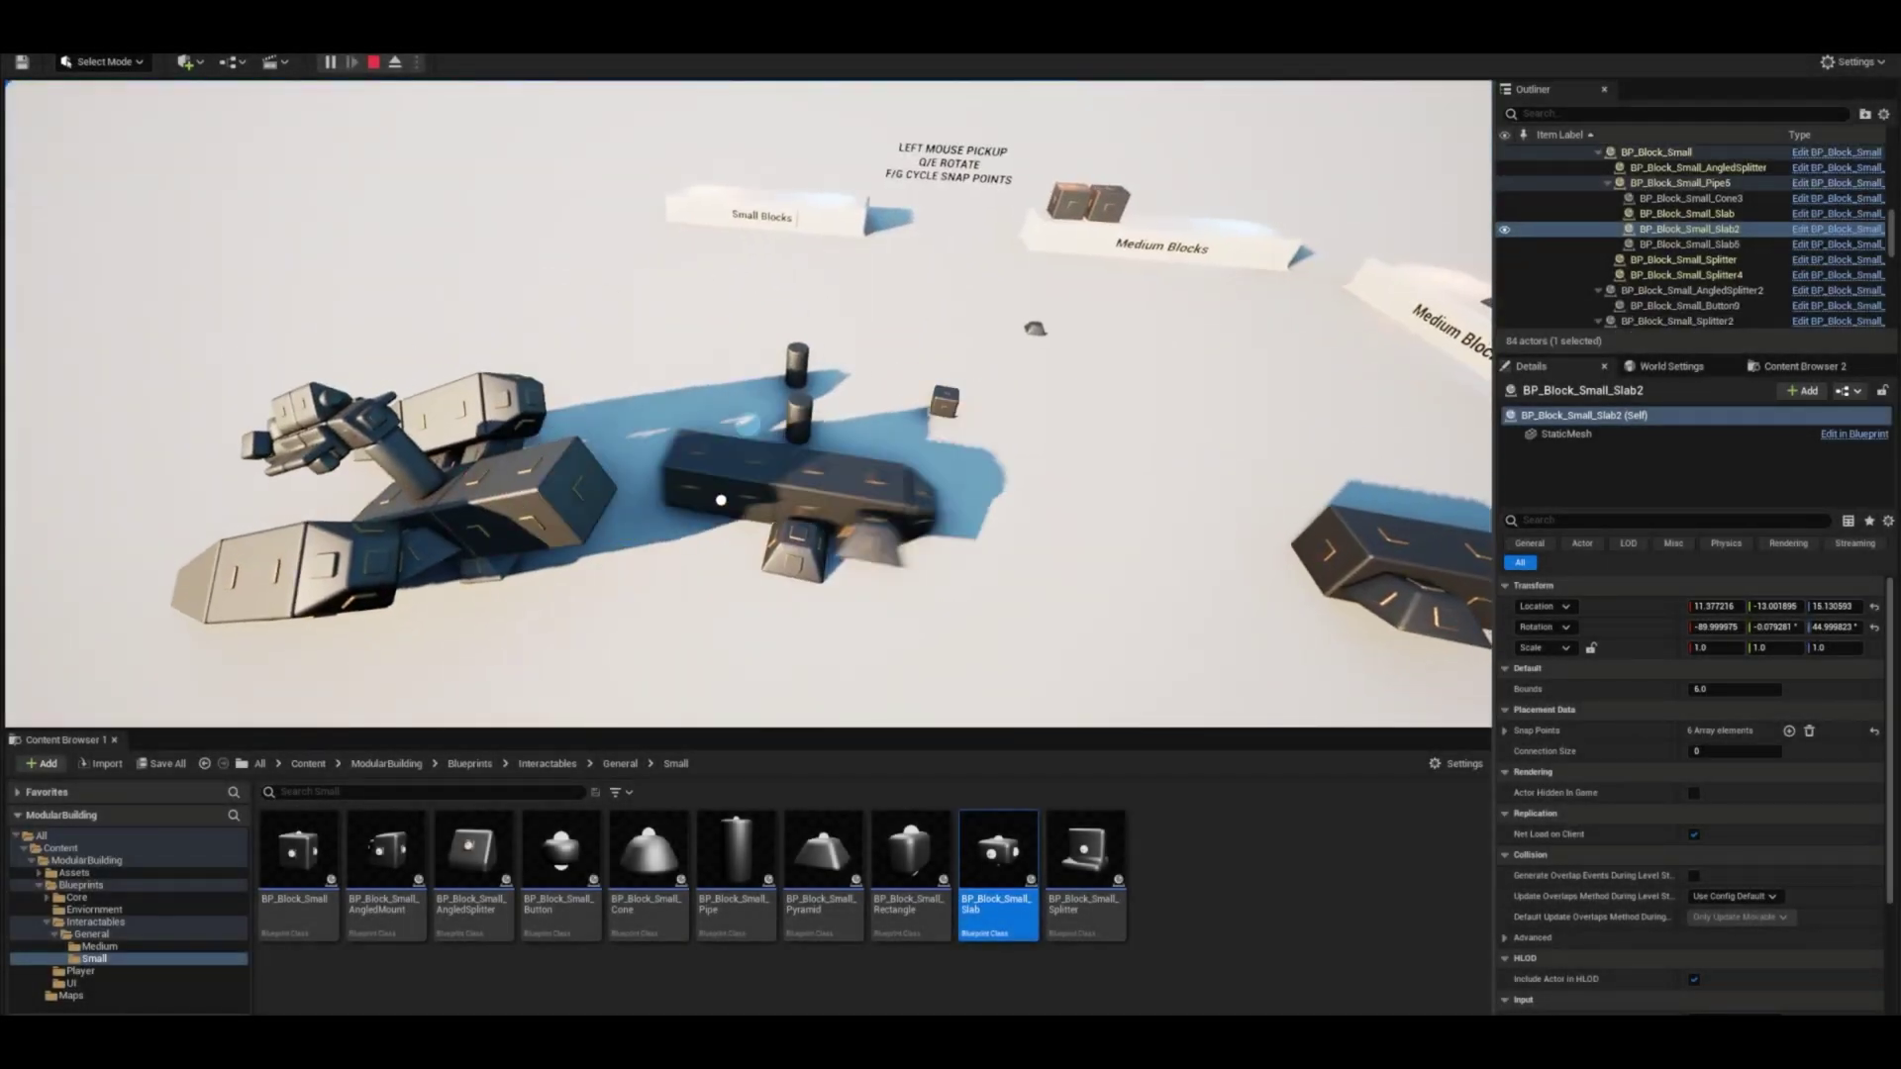
- Pick up and snap small and medium blocks together in the running level, adding further blocks from the Medium and Small Blueprint folders
{"action": "left_click_drag", "start_coordinate": [1006, 492], "coordinate": [554, 554]}
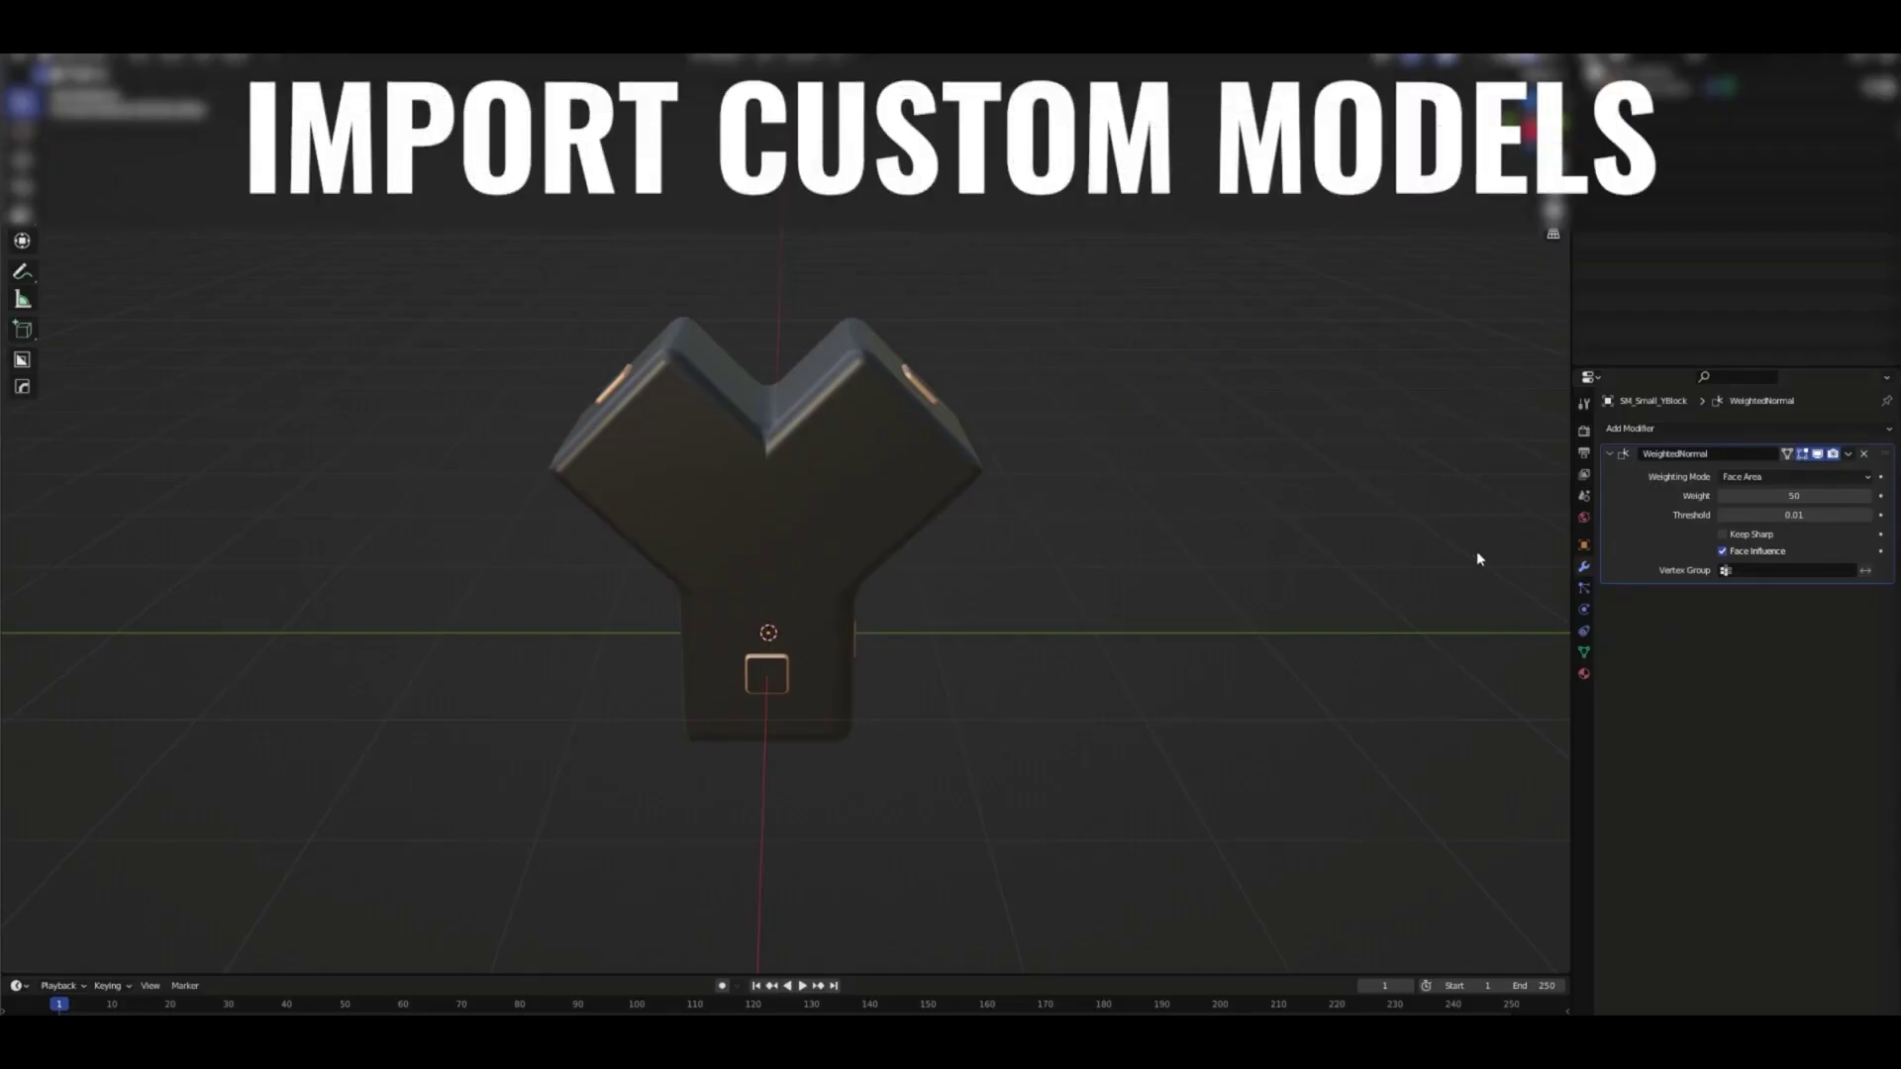
{"action": "middle_click_drag", "start_coordinate": [1477, 560], "coordinate": [1138, 577]}
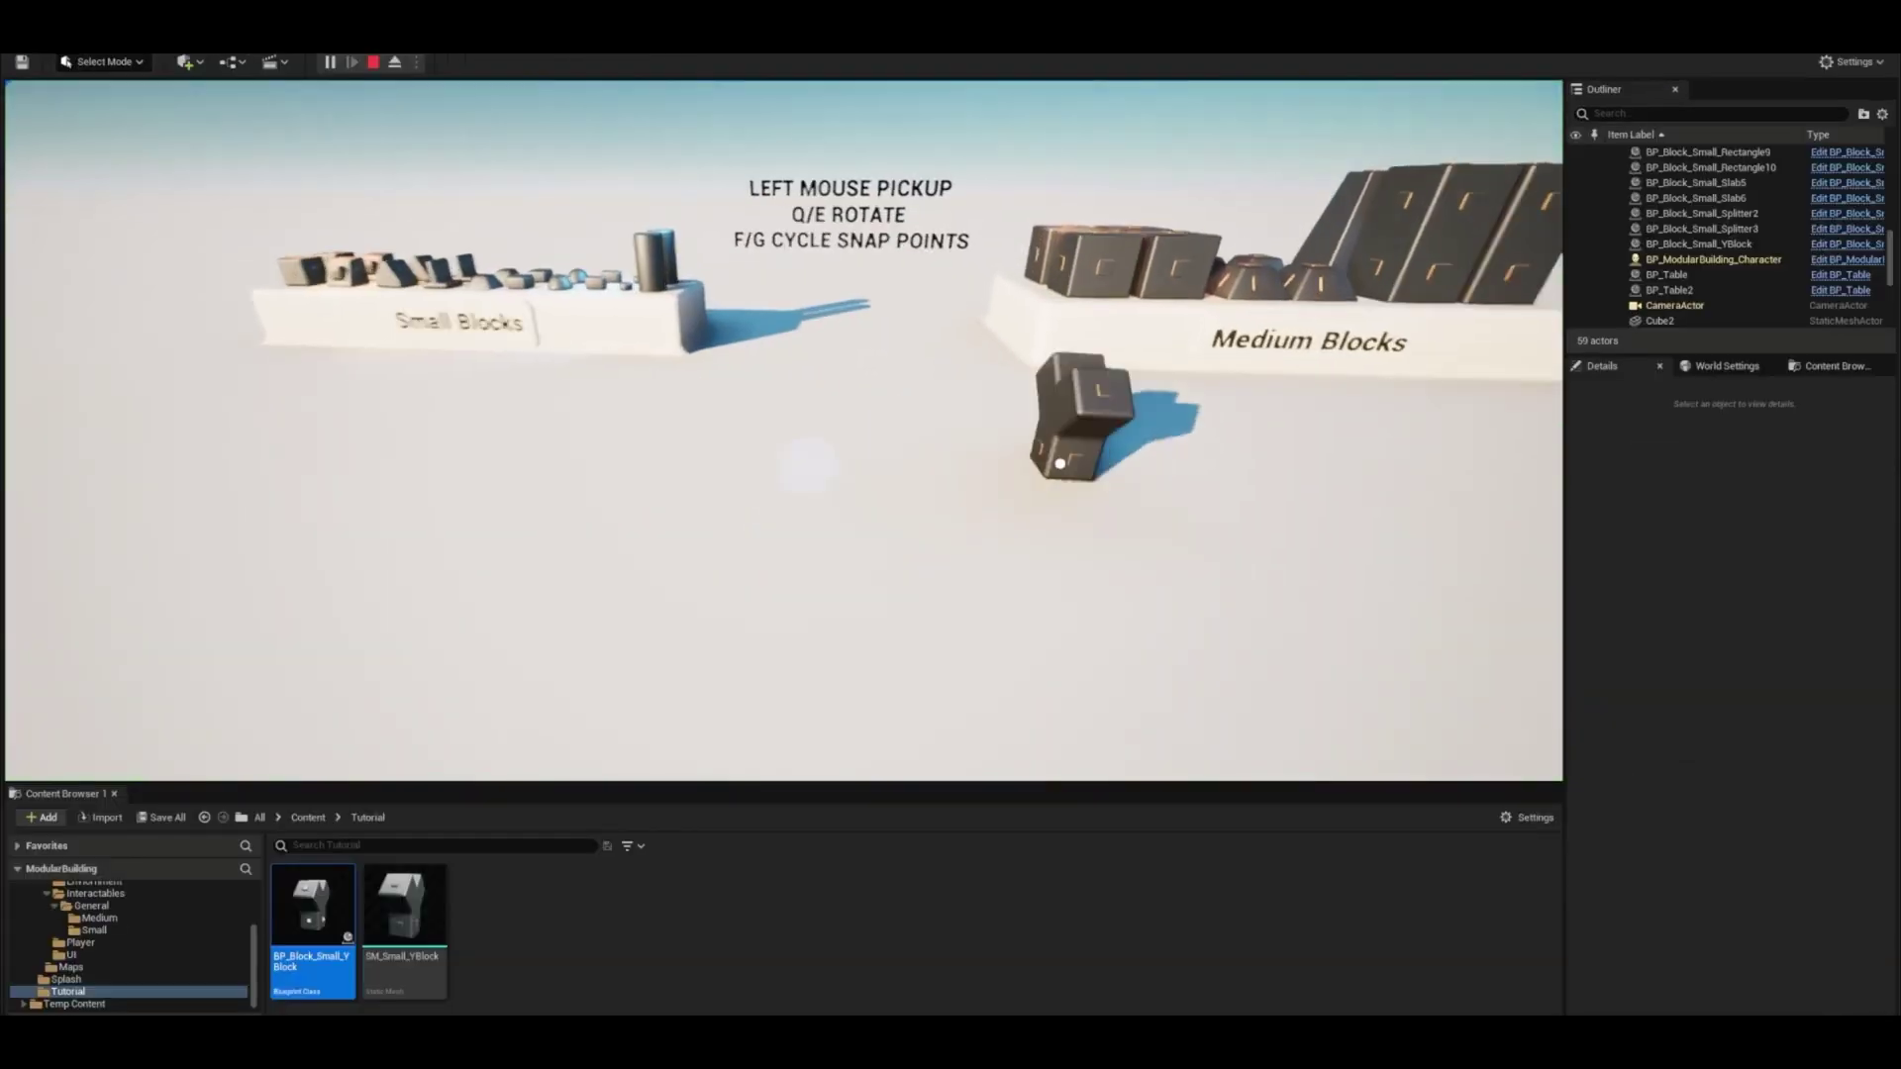
{"action": "left_click_drag", "start_coordinate": [924, 526], "coordinate": [1055, 248]}
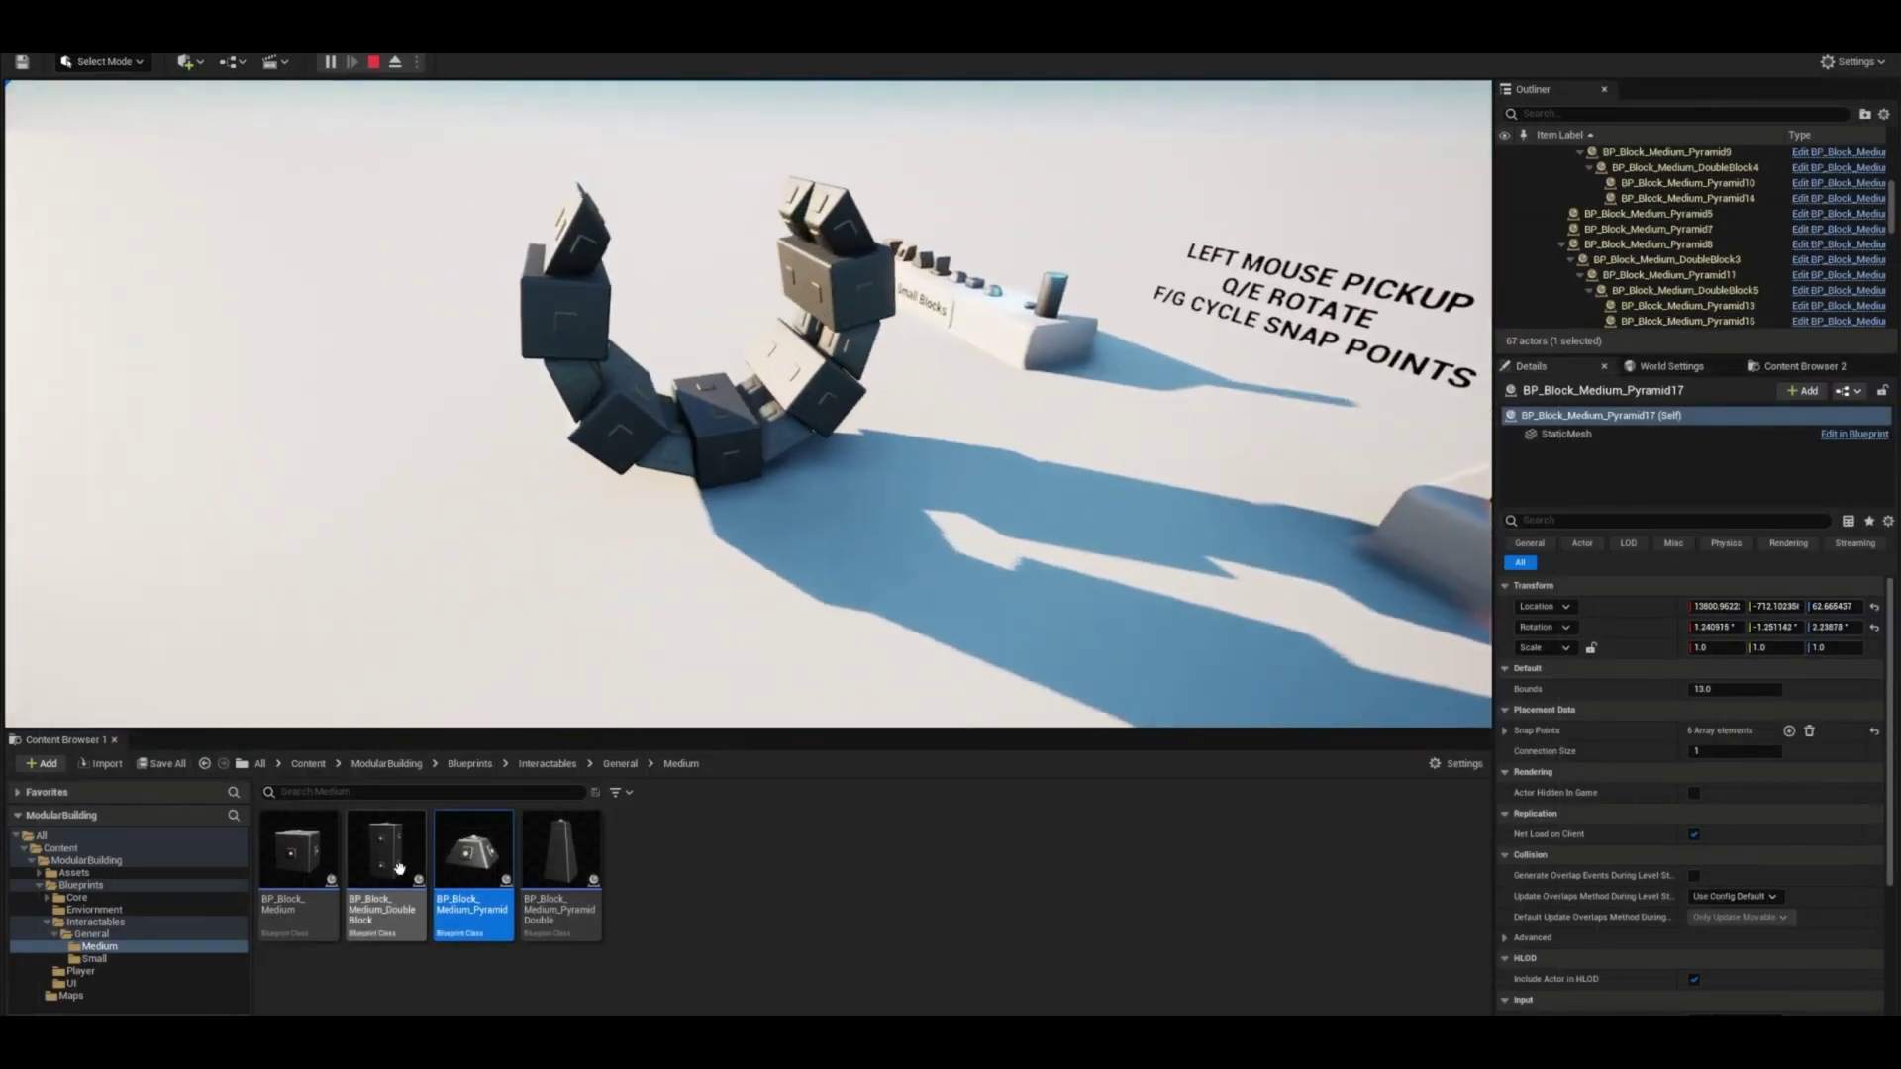
{"action": "left_click_drag", "start_coordinate": [388, 870], "coordinate": [752, 416]}
{"action": "left_click", "coordinate": [748, 404]}
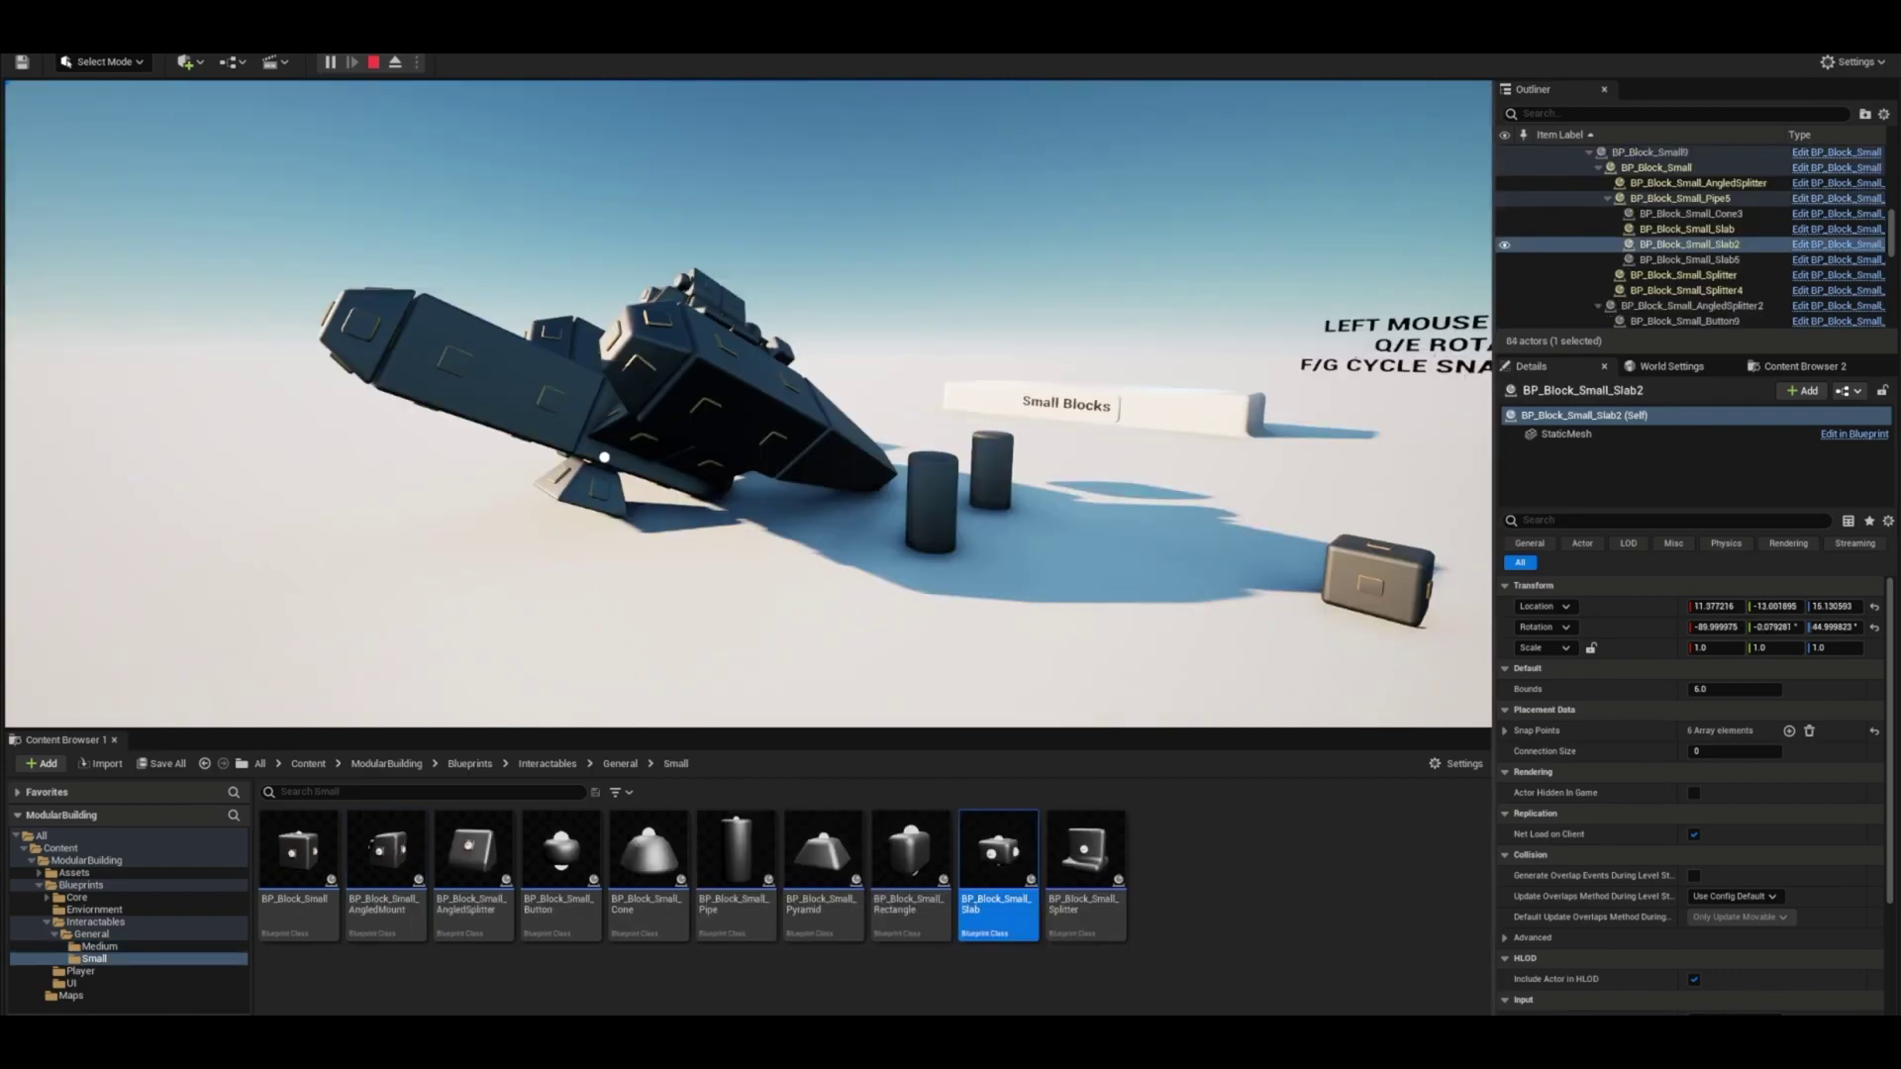
{"action": "left_click_drag", "start_coordinate": [604, 457], "coordinate": [554, 445]}
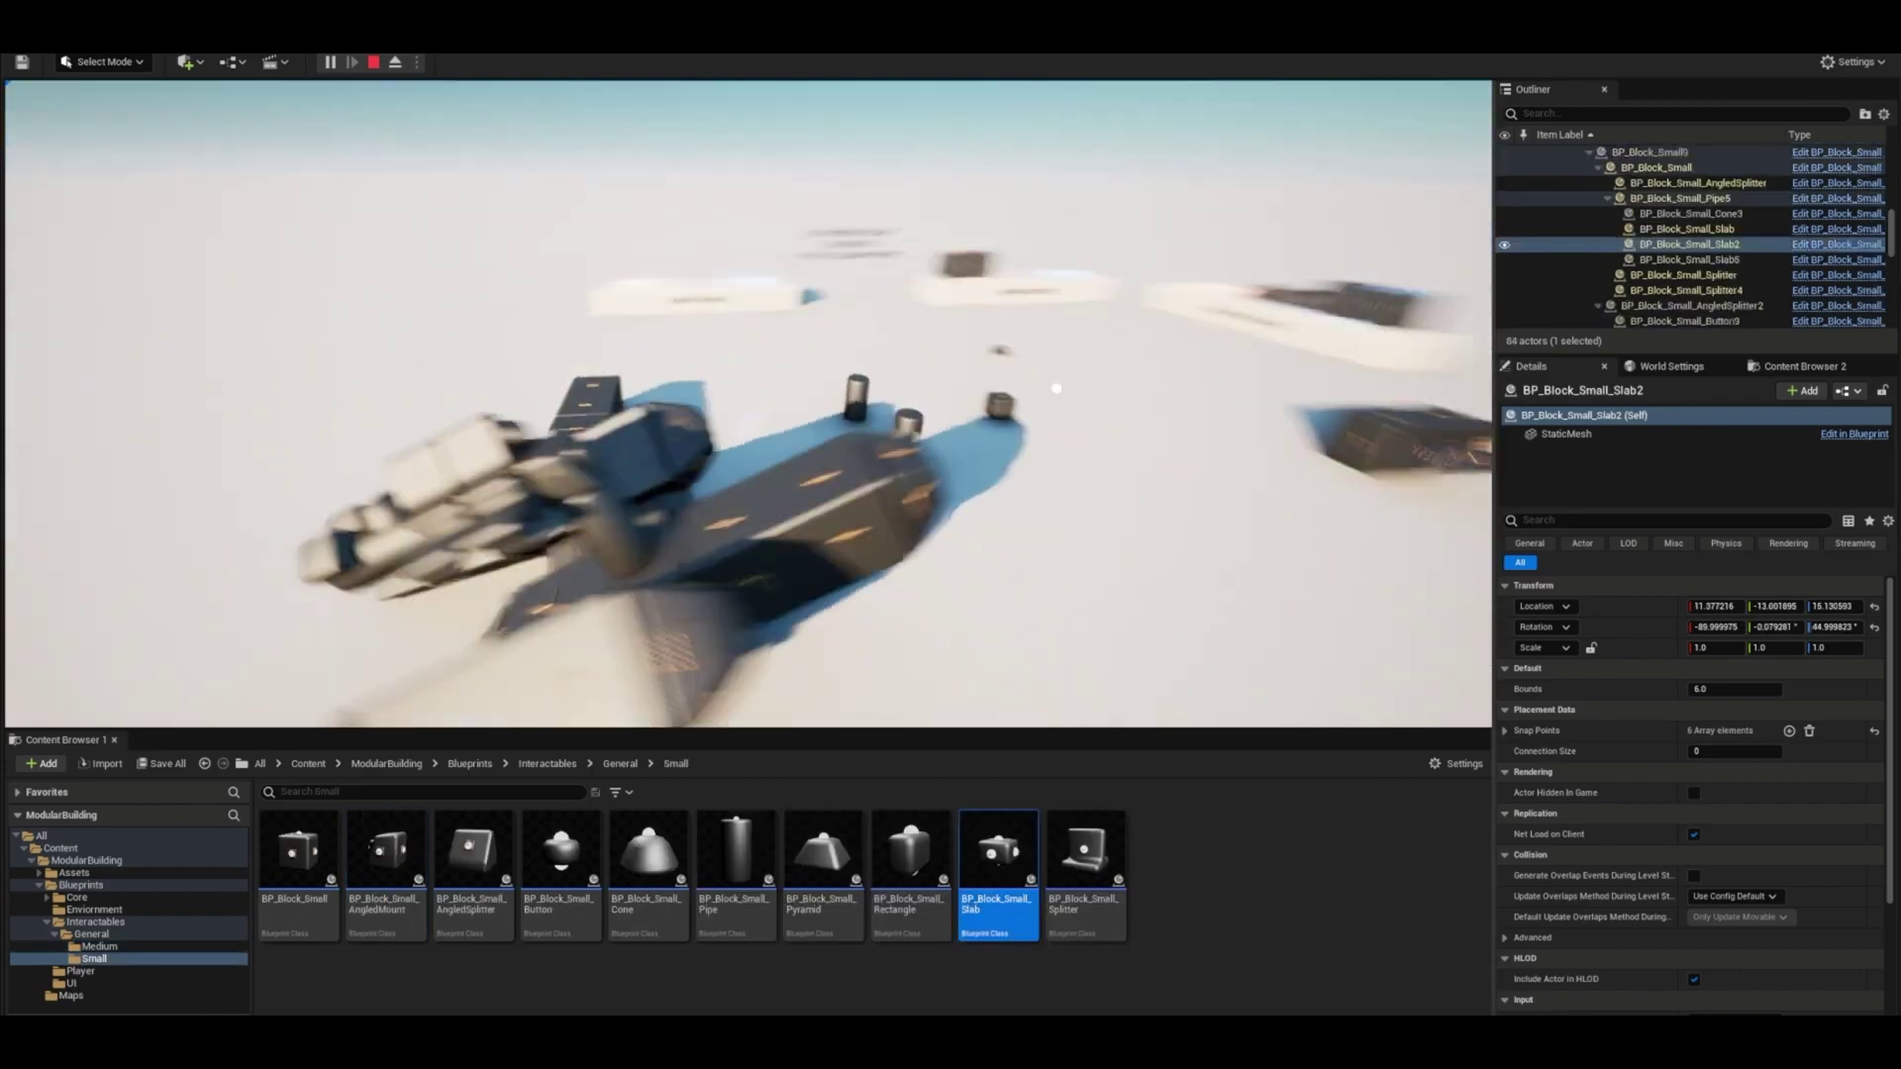
{"action": "left_click_drag", "start_coordinate": [972, 503], "coordinate": [566, 485]}
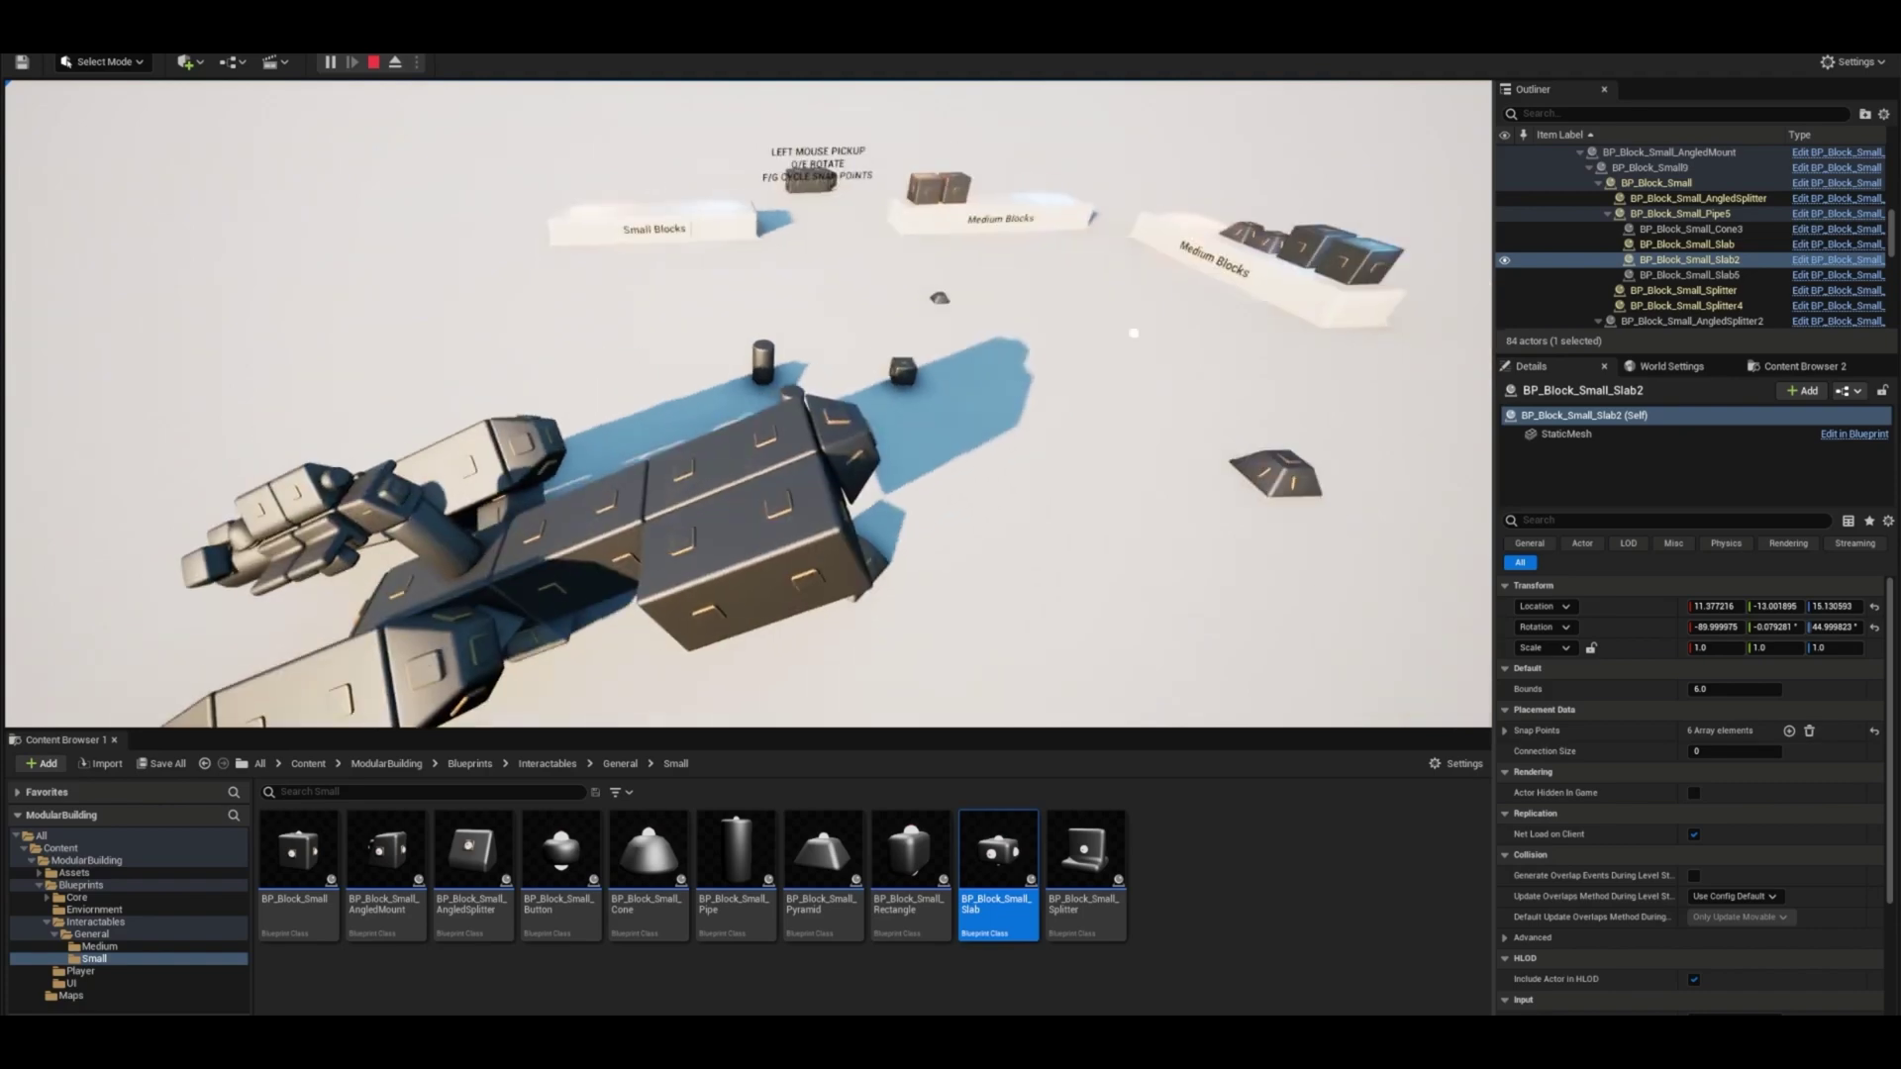
{"action": "left_click_drag", "start_coordinate": [1233, 206], "coordinate": [893, 537]}
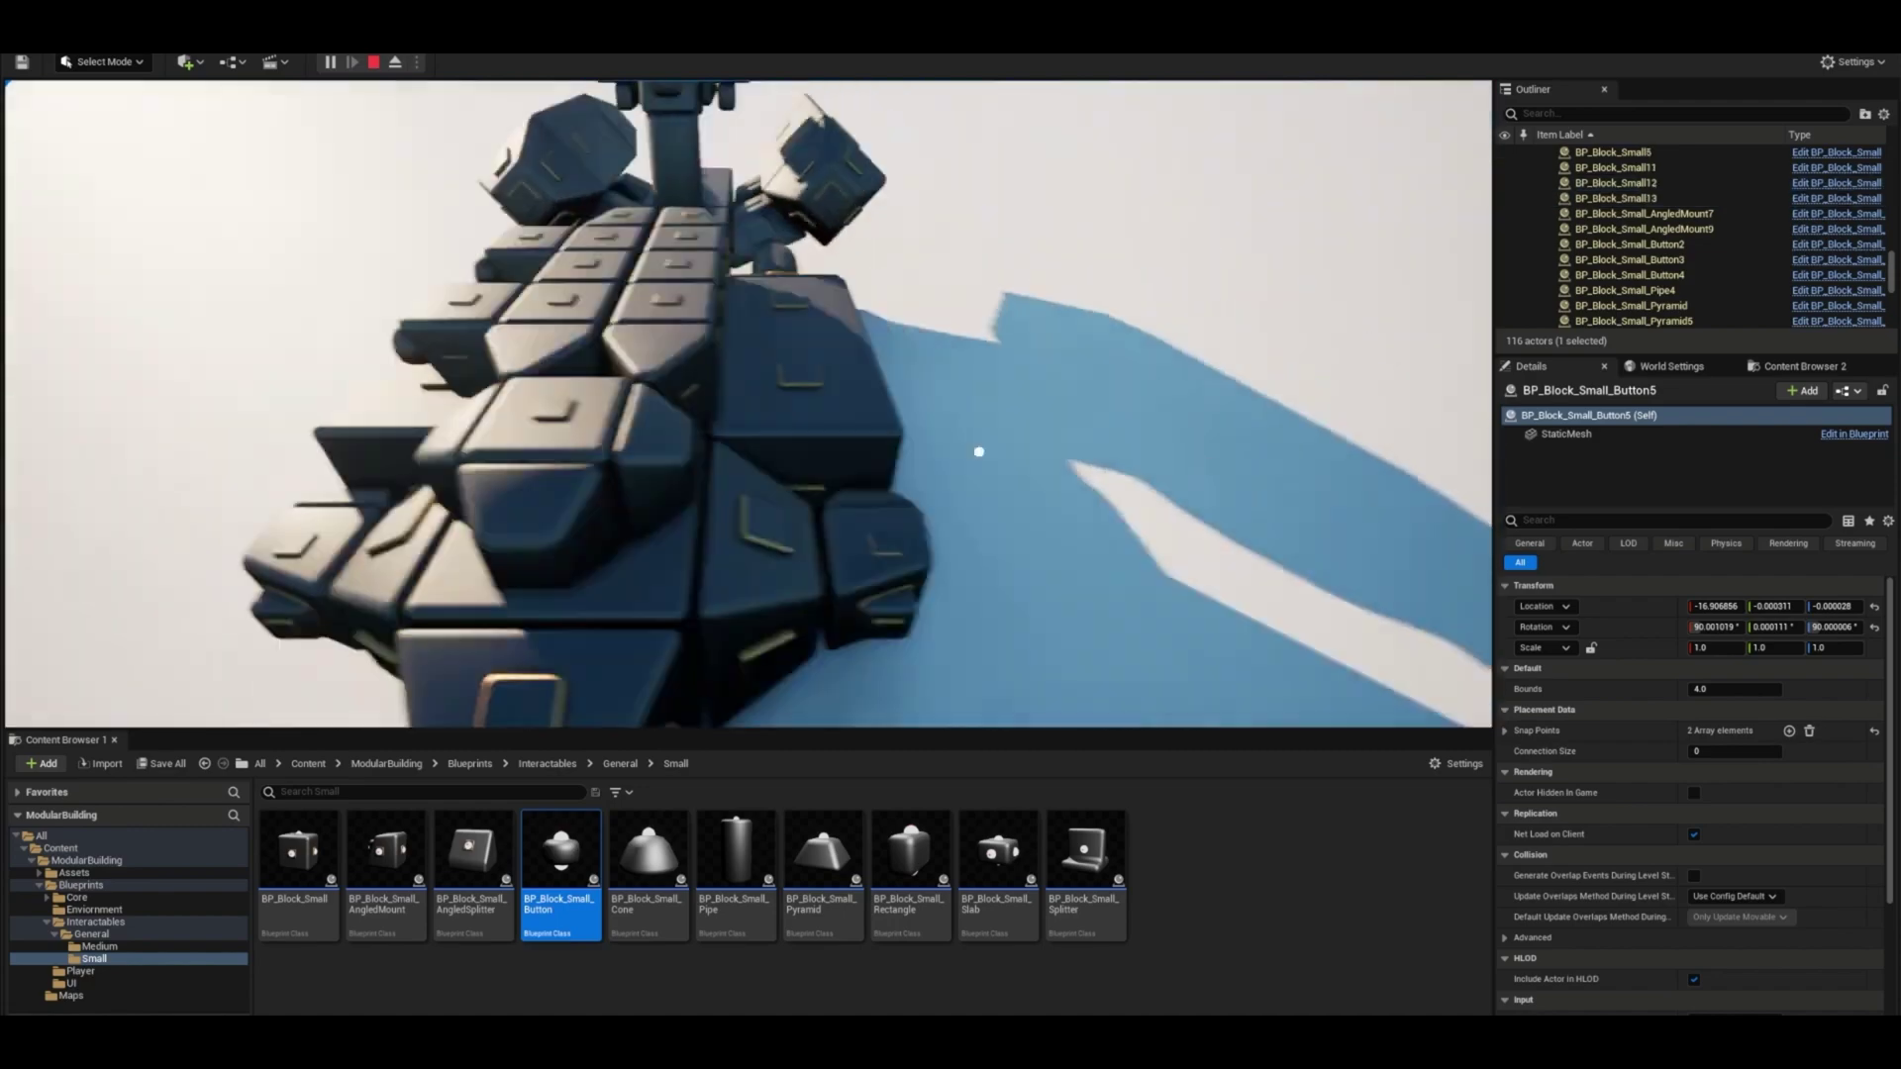
{"action": "left_click_drag", "start_coordinate": [387, 852], "coordinate": [1298, 627]}
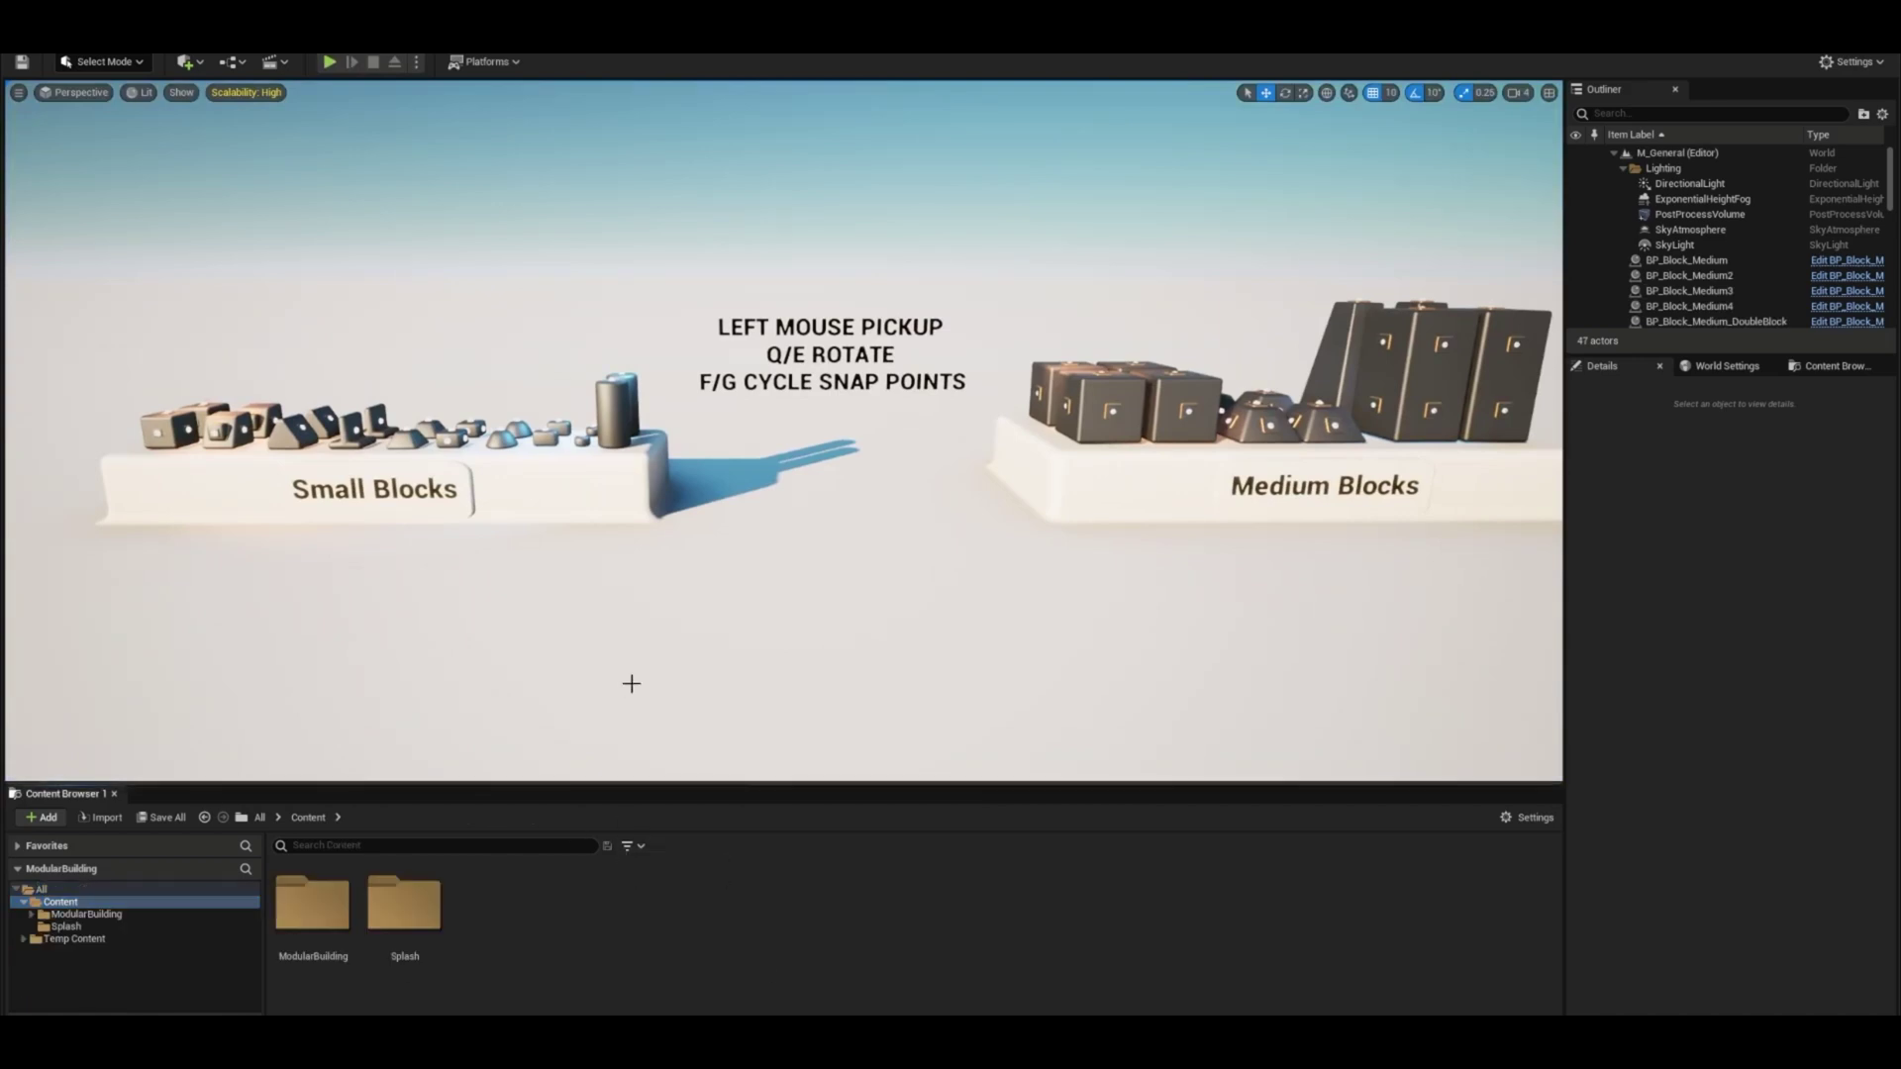
- Look through the ModularBuilding Assets and Blueprints folders, including the Medium and Small block folders under Interactables, and return to Content
{"action": "double_click", "coordinate": [312, 903]}
{"action": "double_click", "coordinate": [312, 903]}
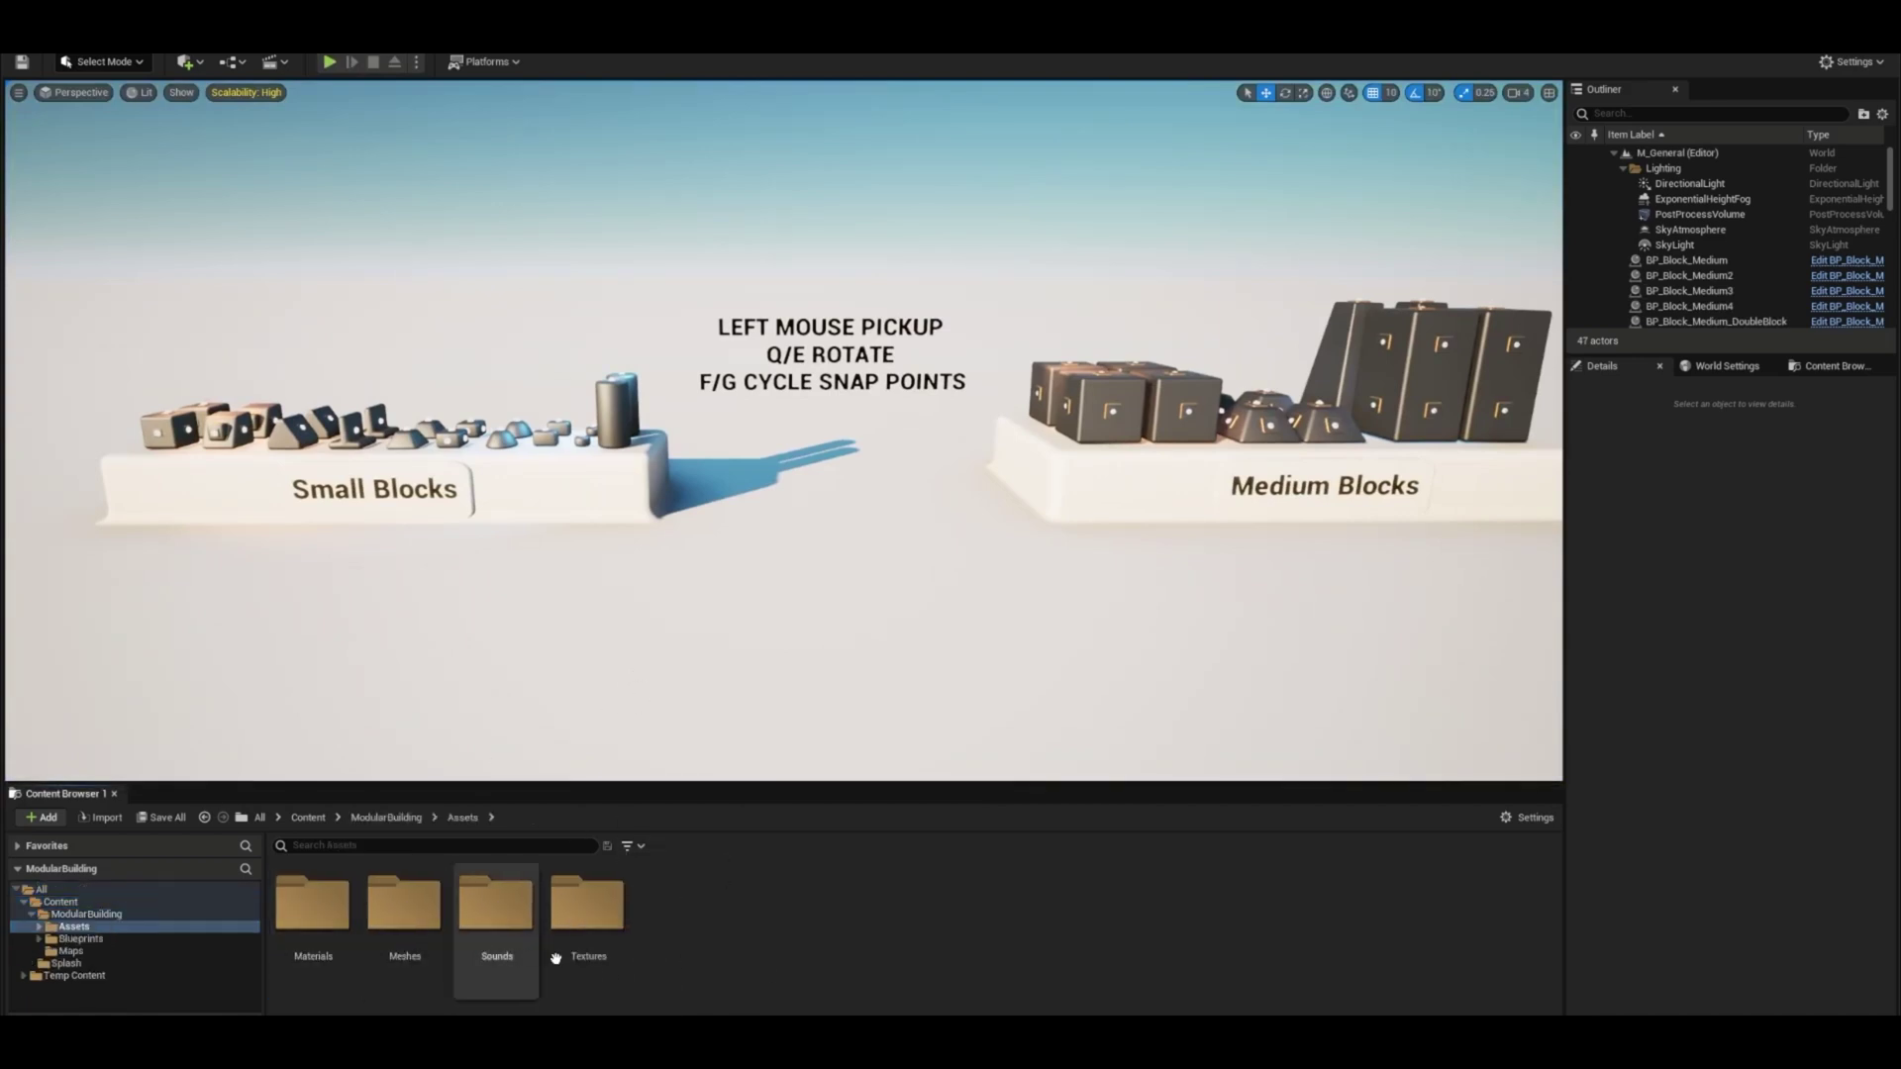
{"action": "left_click", "coordinate": [386, 817]}
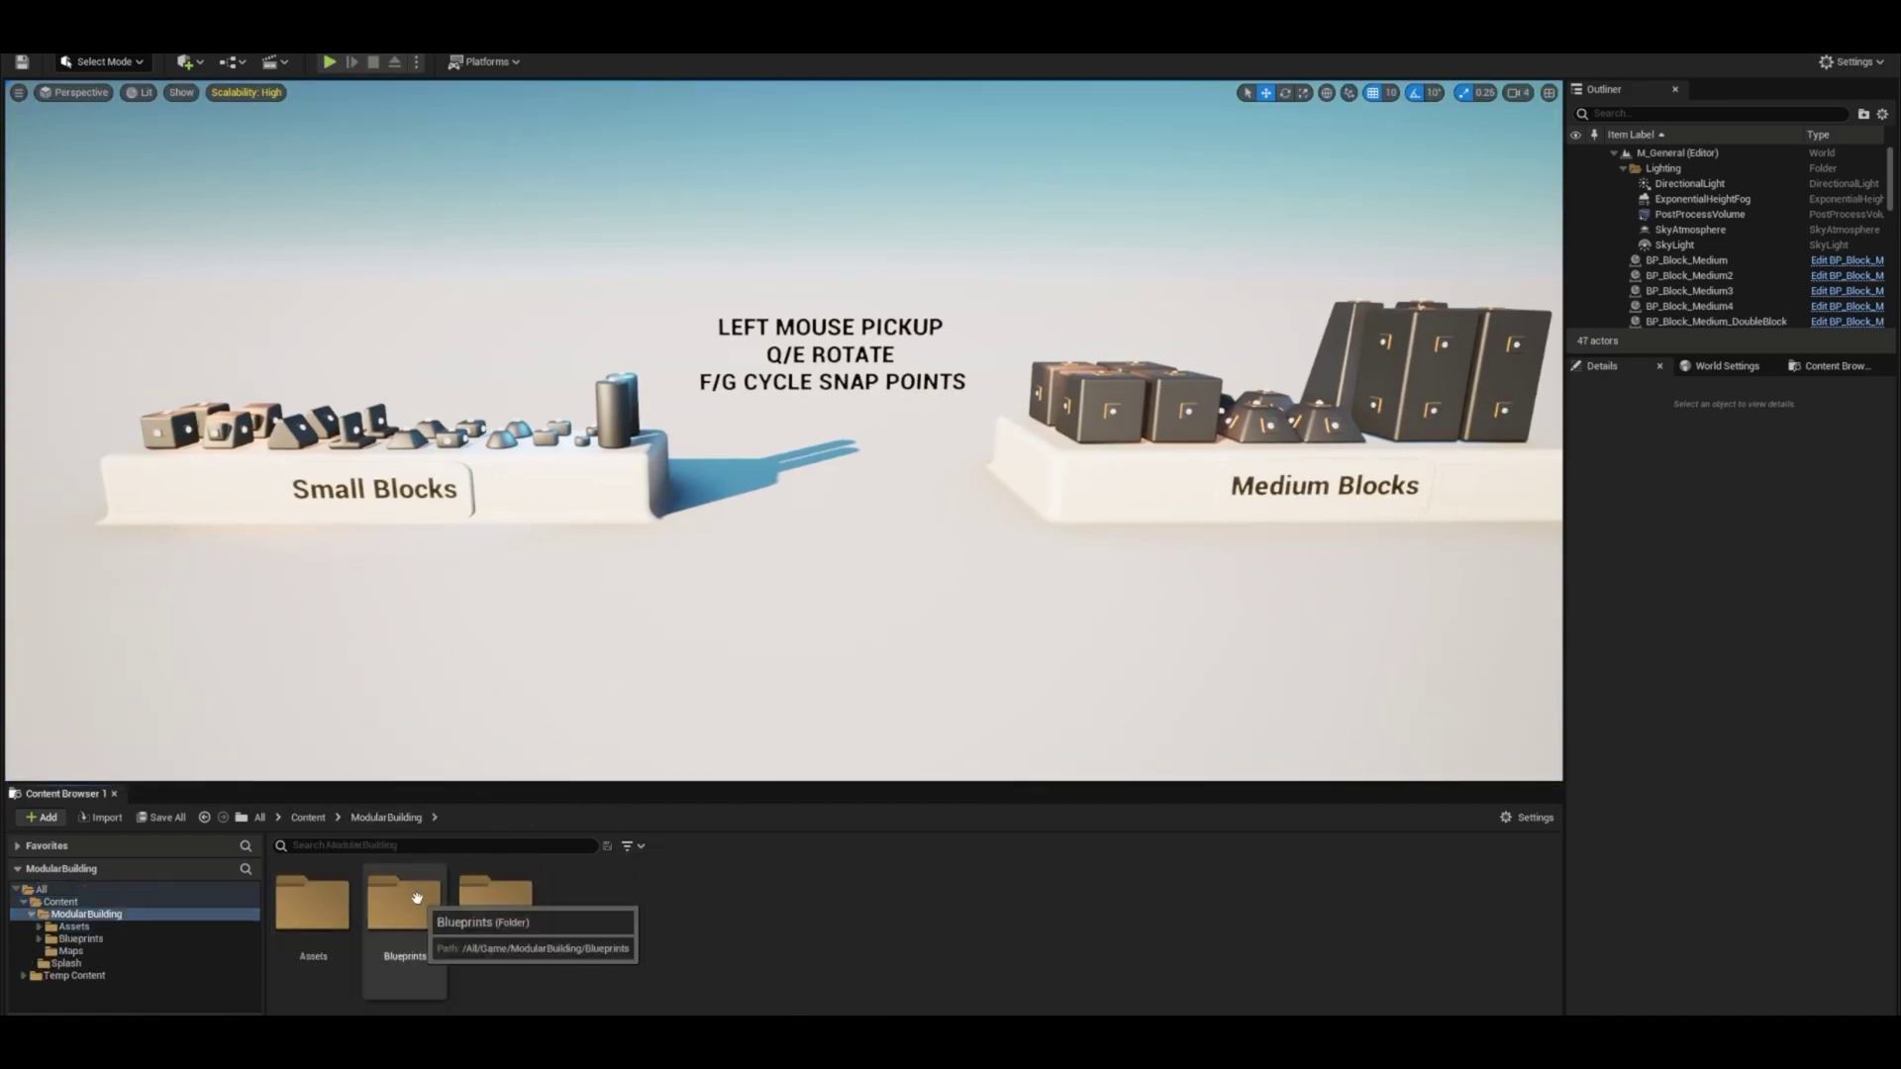
{"action": "double_click", "coordinate": [417, 898]}
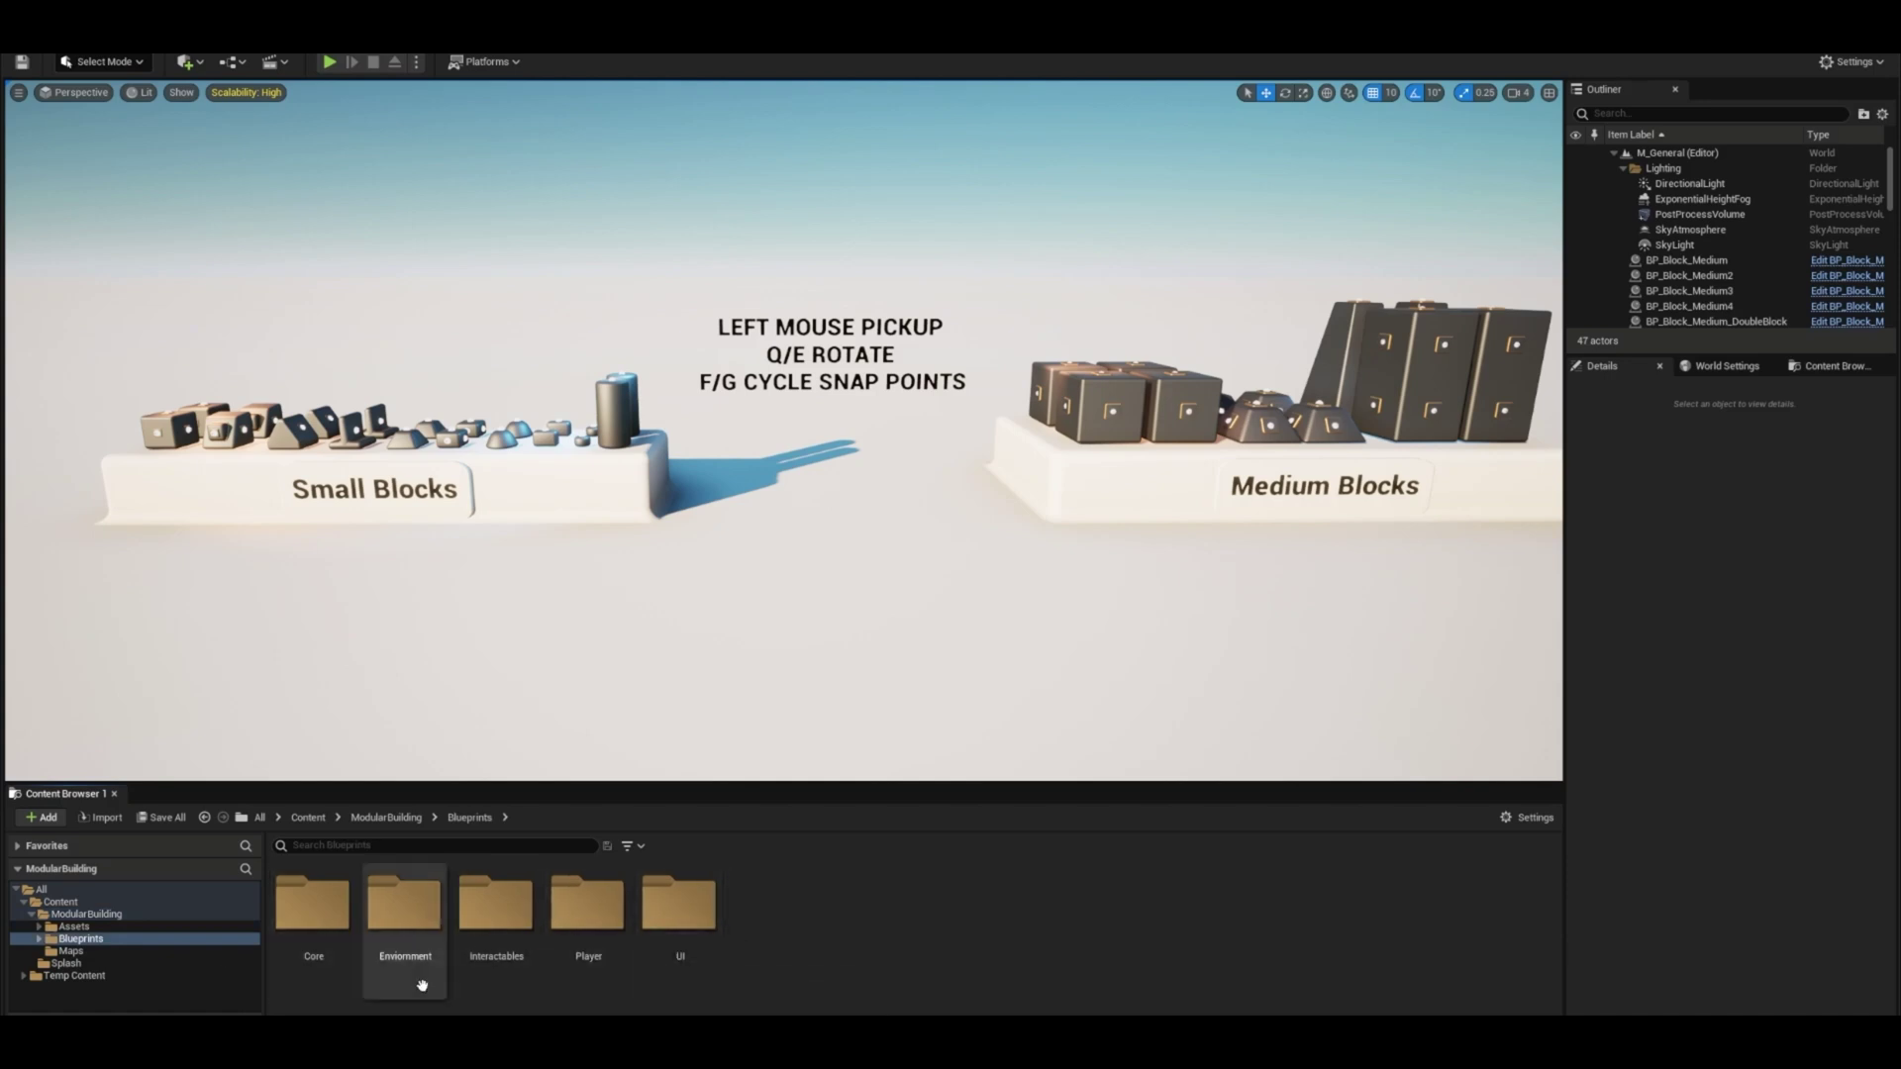
{"action": "double_click", "coordinate": [495, 909]}
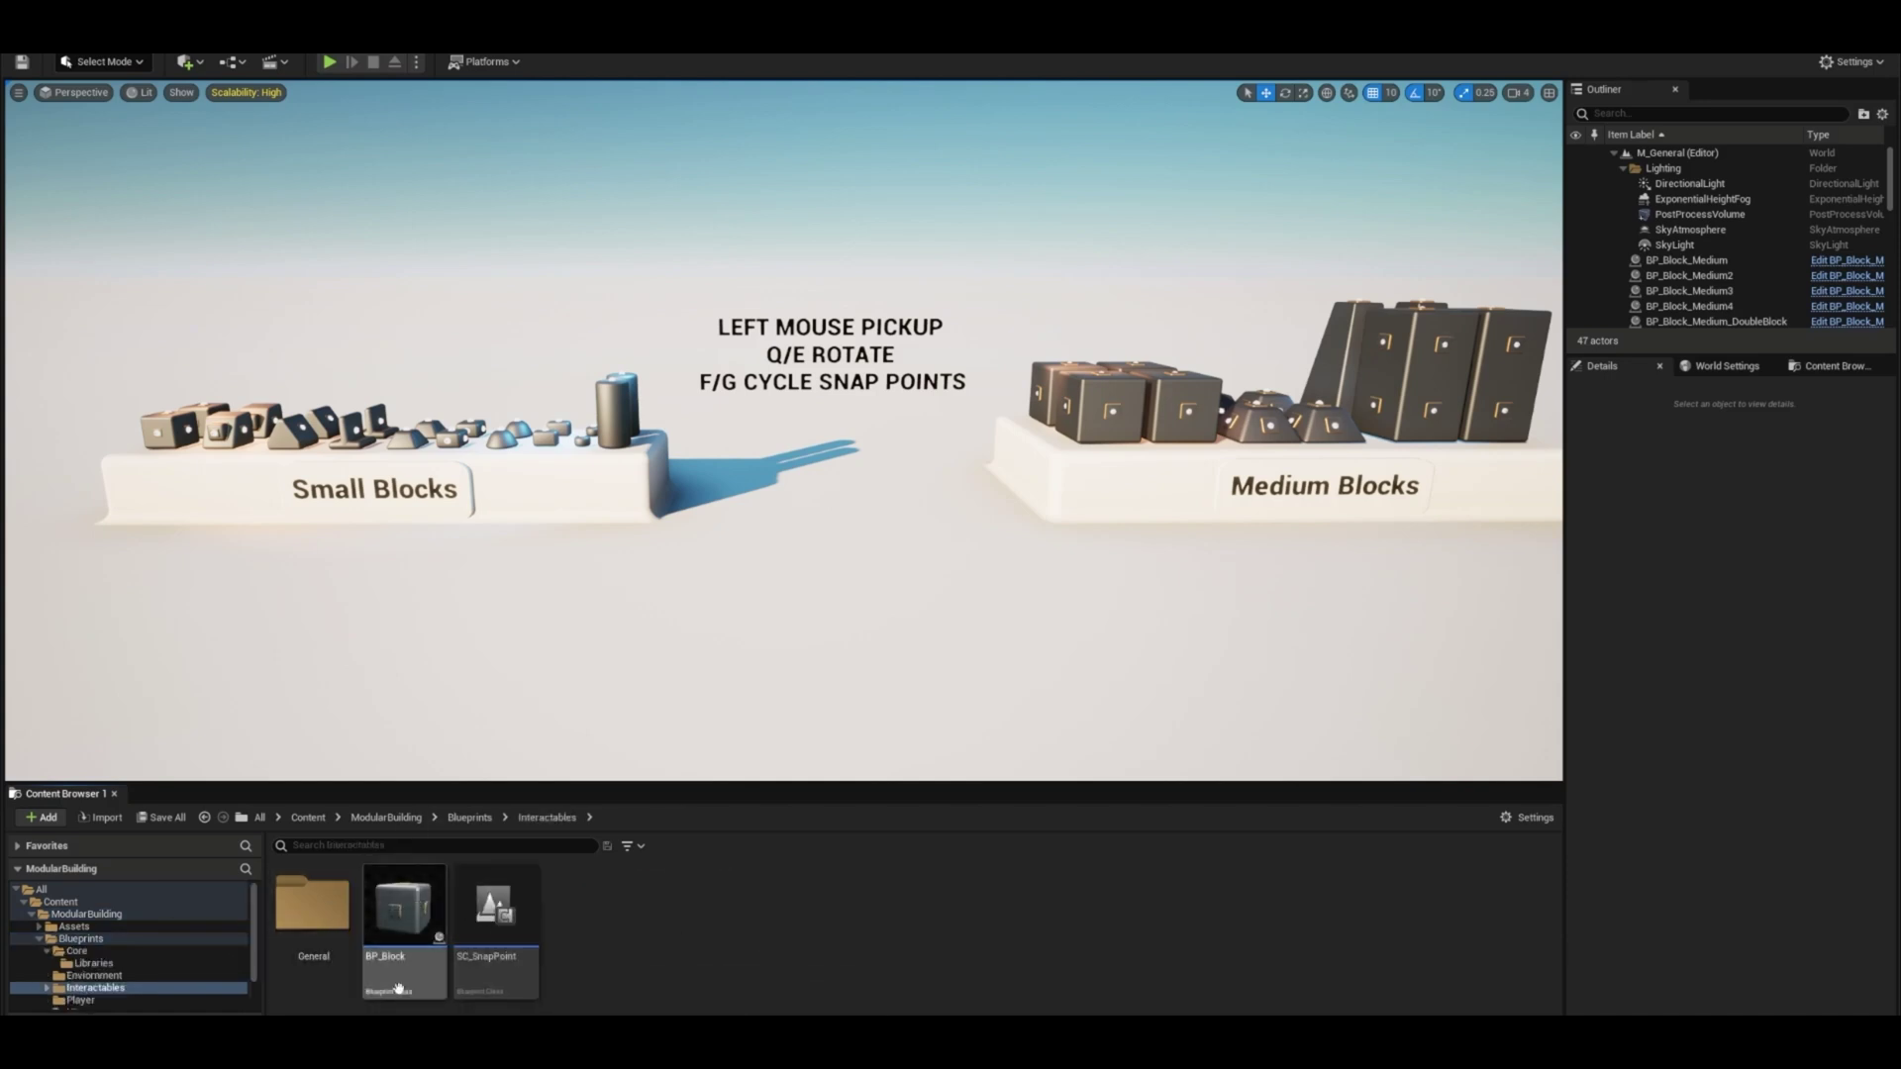
{"action": "double_click", "coordinate": [345, 907]}
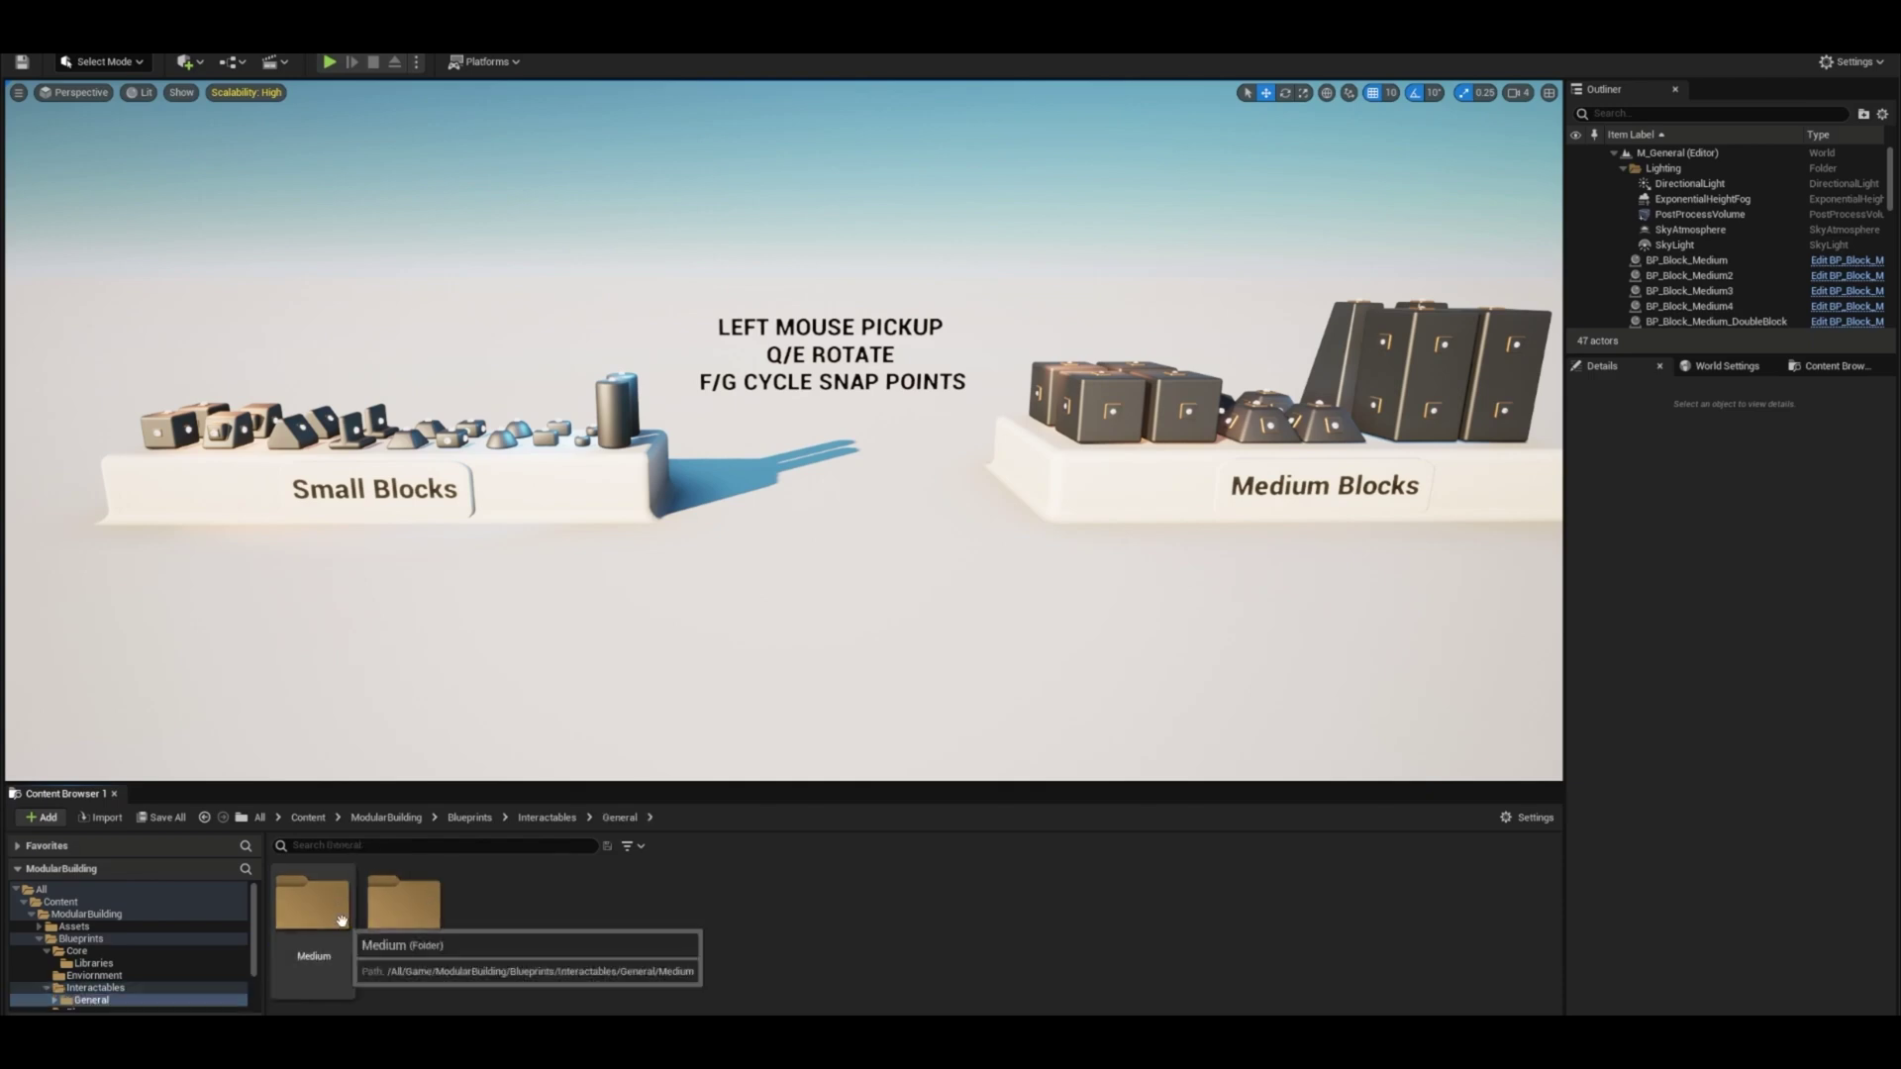
{"action": "double_click", "coordinate": [312, 903]}
{"action": "left_click", "coordinate": [619, 817]}
{"action": "double_click", "coordinate": [404, 902]}
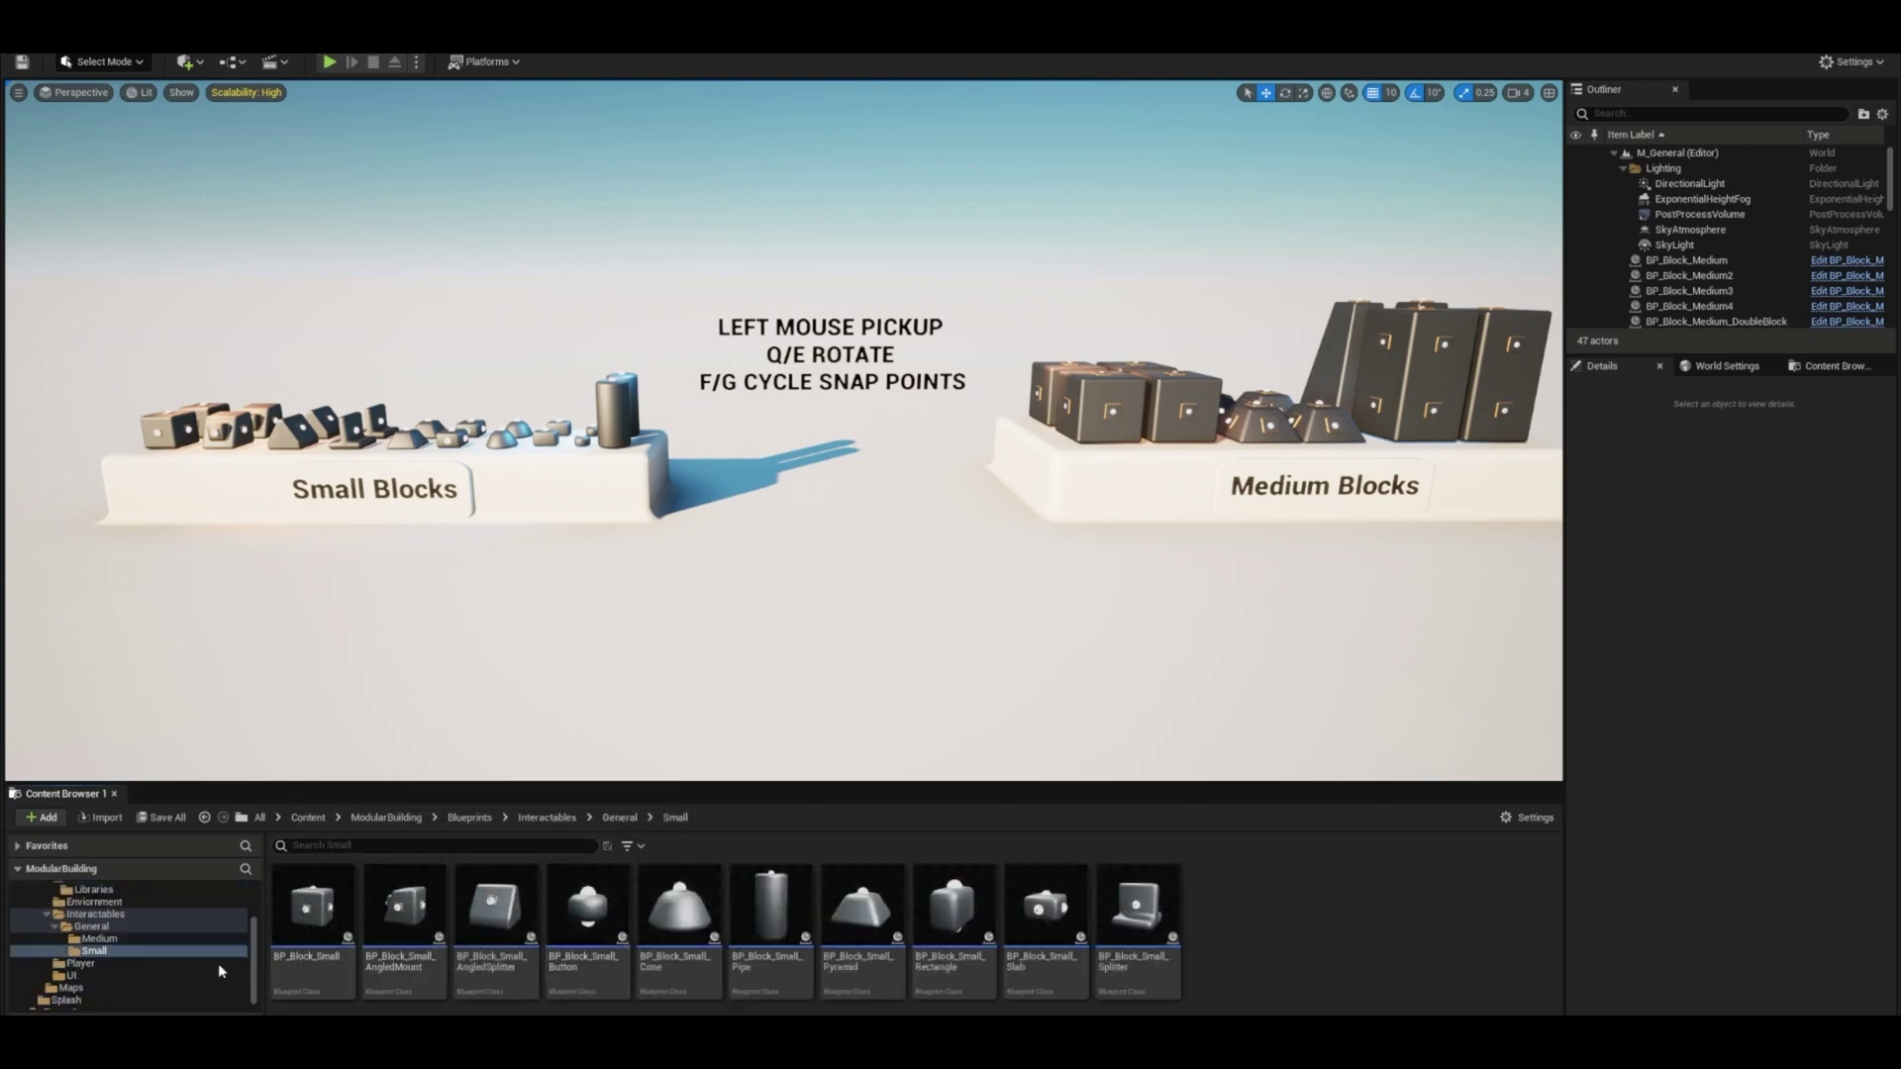
{"action": "left_click", "coordinate": [308, 818]}
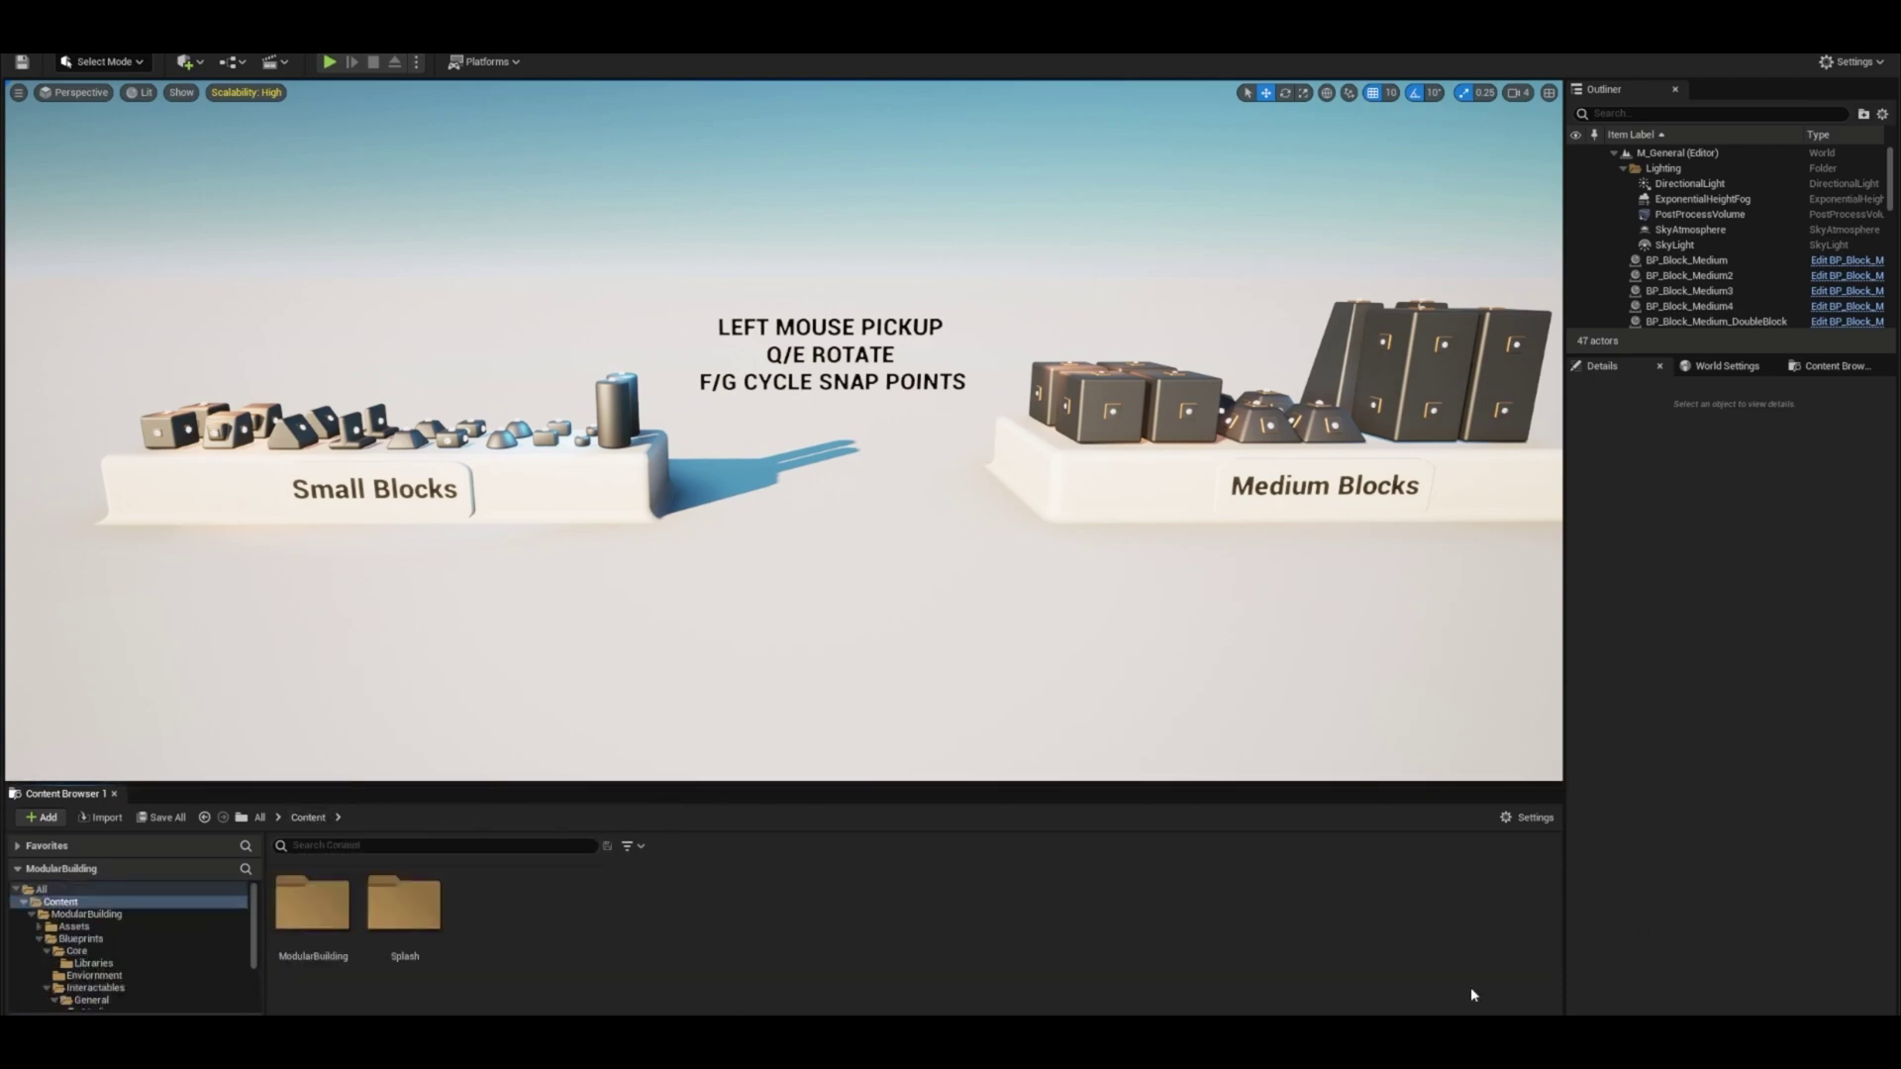
- Switch to Blender and examine the SM_Small_YBlock model and its raised connection points from several sides
{"action": "mouse_move", "coordinate": [1596, 1059]}
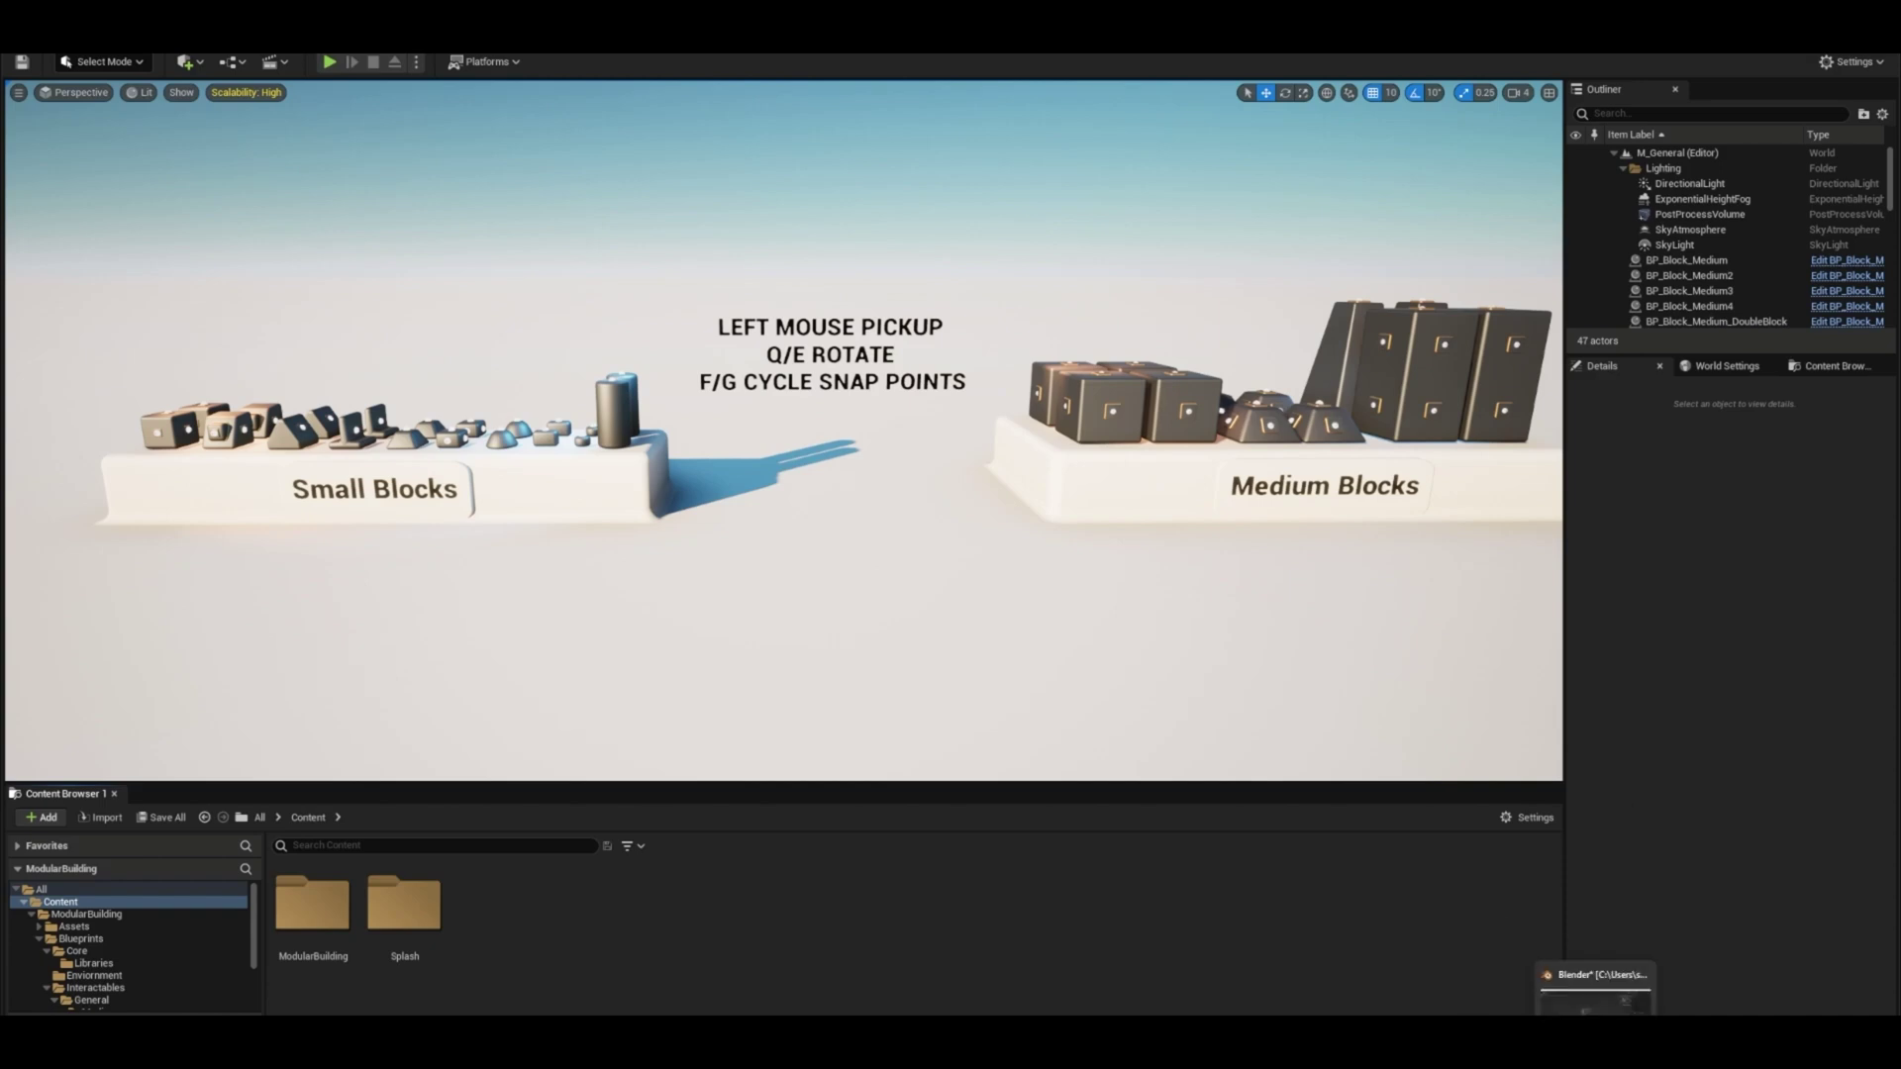
{"action": "left_click", "coordinate": [1596, 1059]}
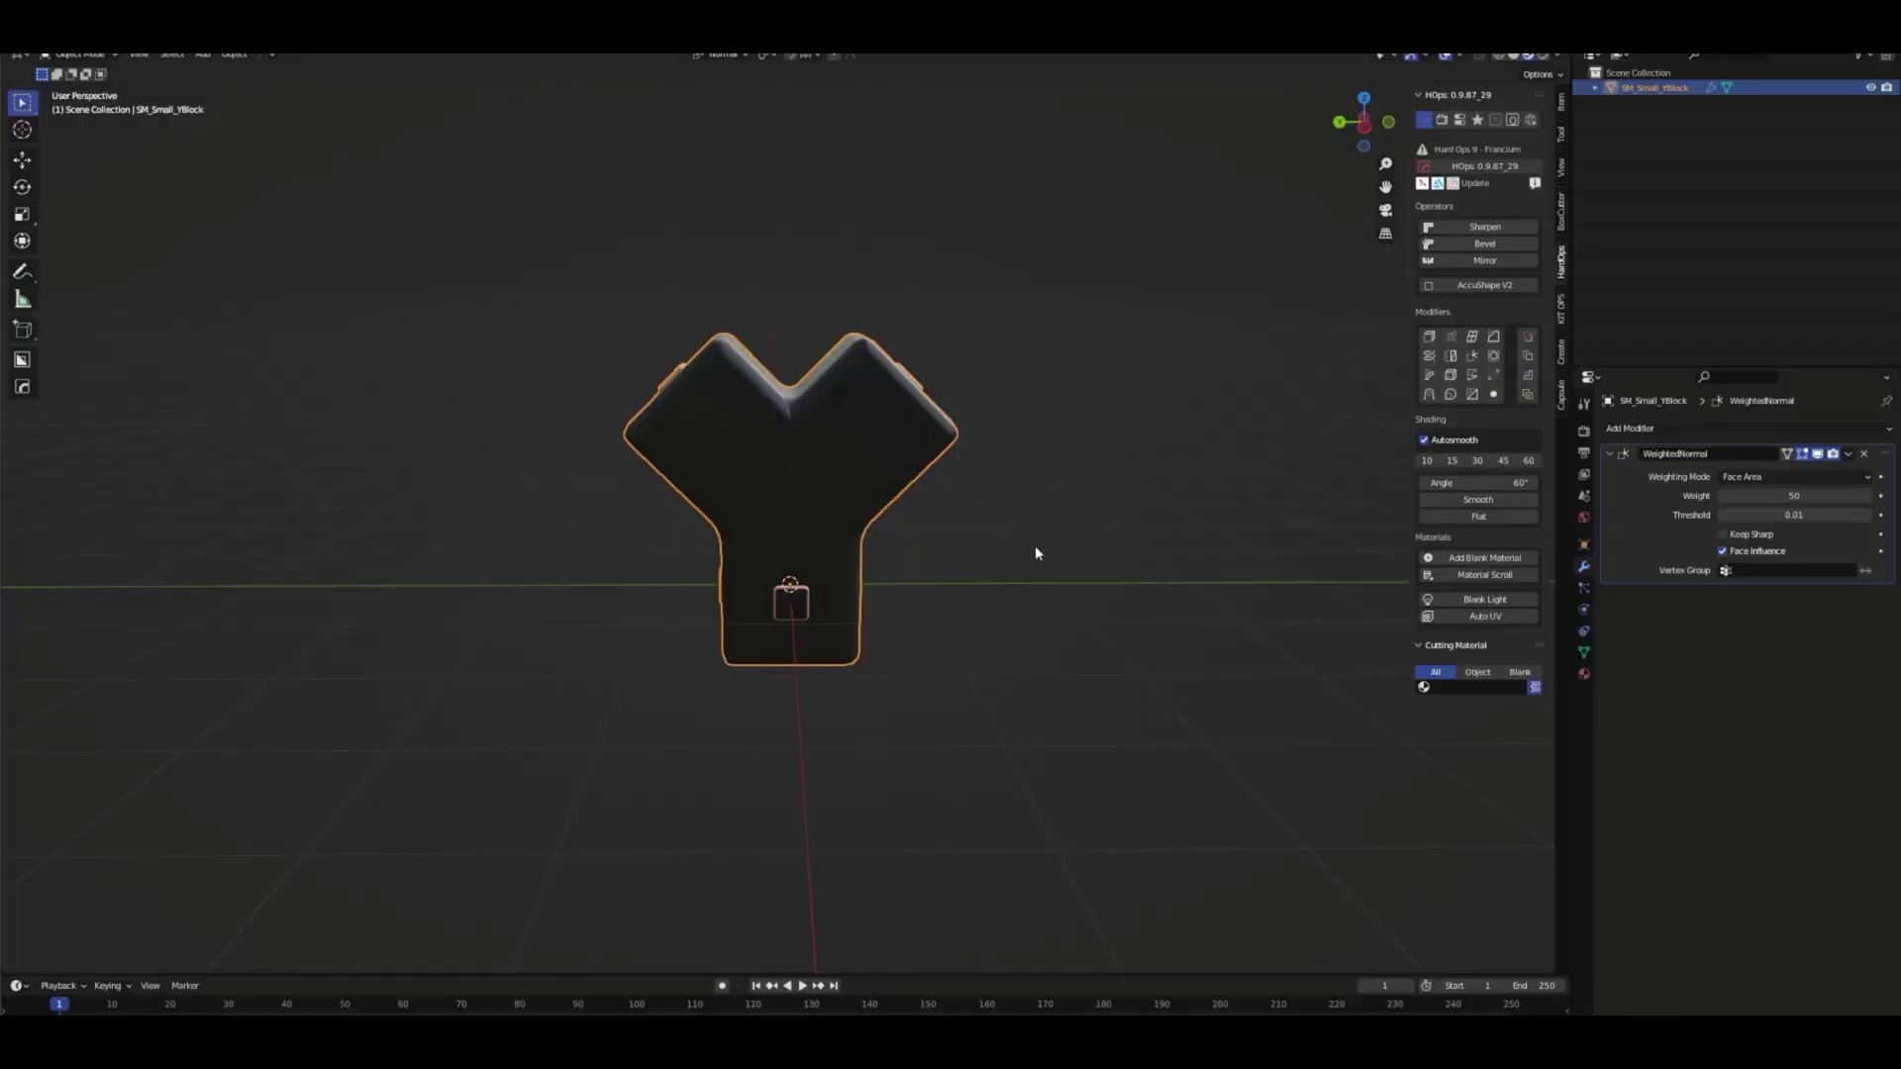
{"action": "middle_click_drag", "start_coordinate": [1035, 547], "coordinate": [644, 589]}
{"action": "left_click", "coordinate": [673, 548]}
{"action": "key", "text": "n"}
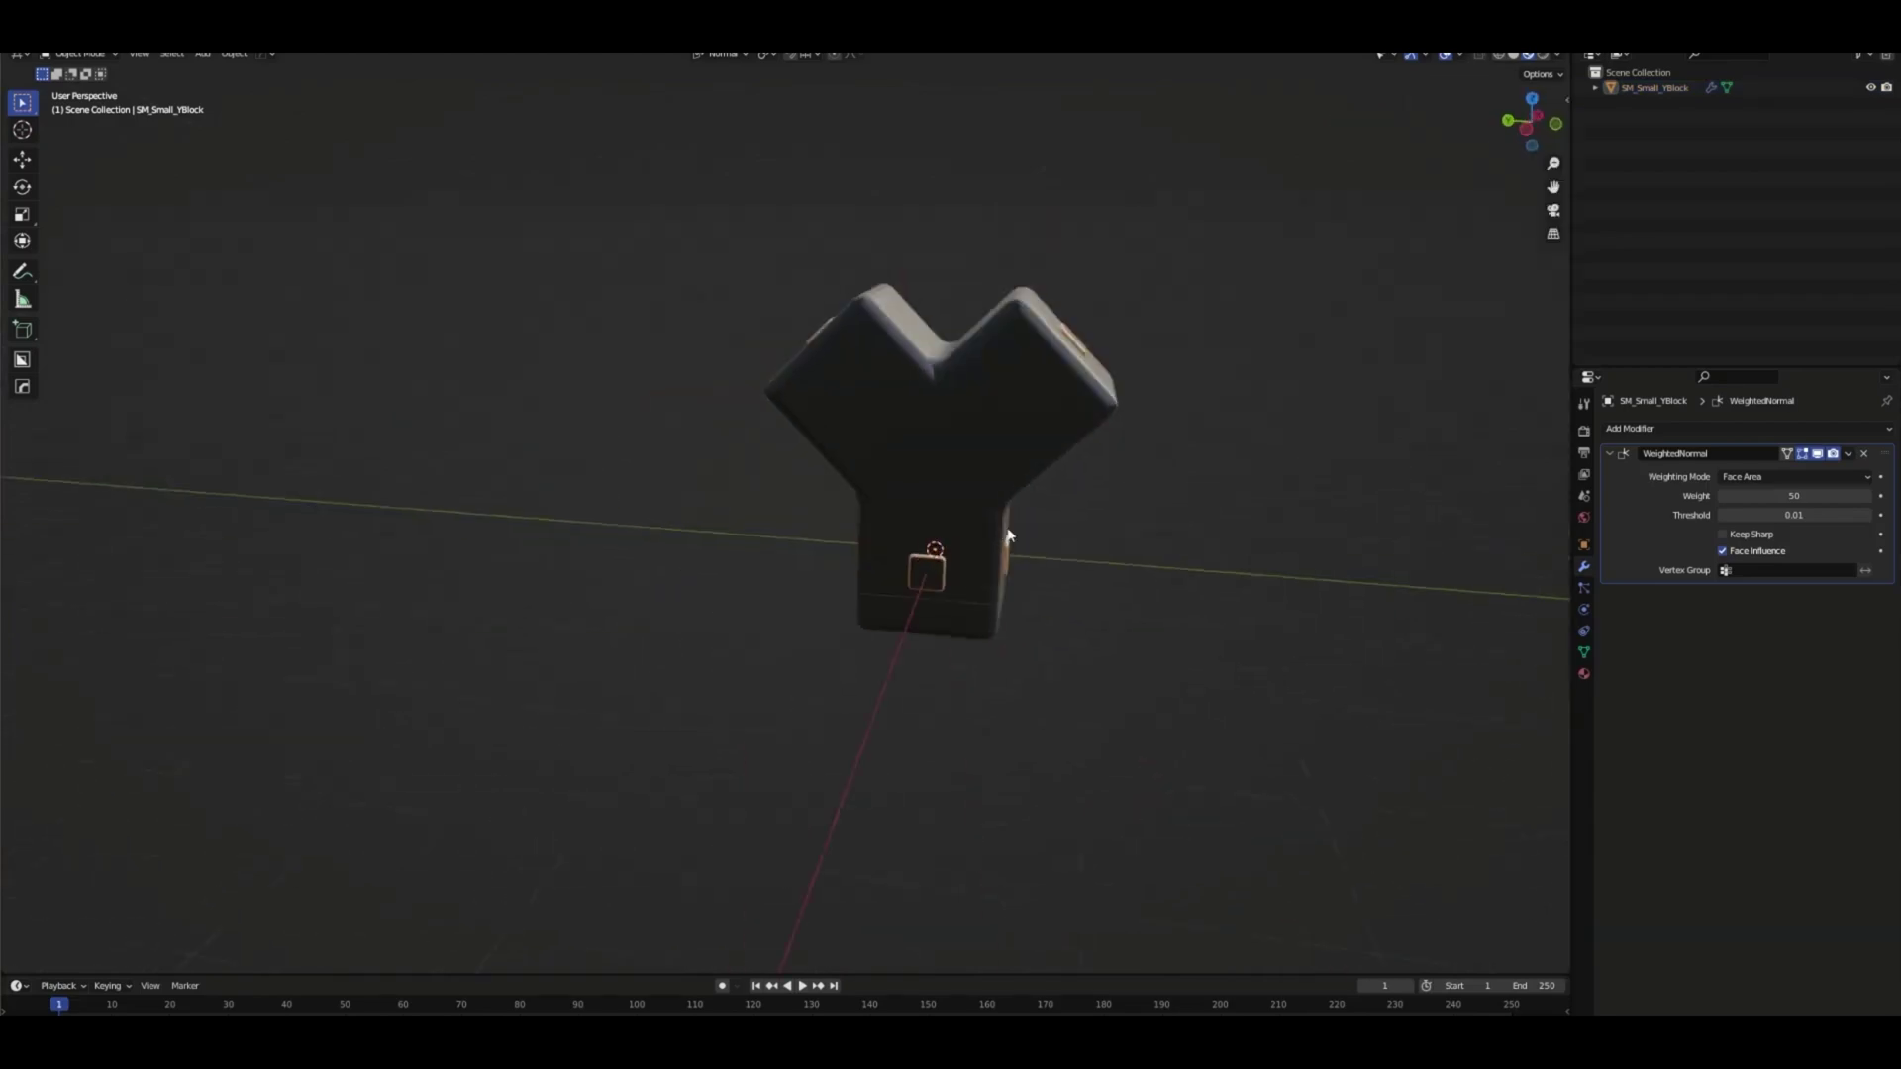
{"action": "middle_click_drag", "start_coordinate": [1029, 430], "coordinate": [935, 443]}
{"action": "middle_click_drag", "start_coordinate": [412, 420], "coordinate": [778, 447]}
{"action": "scroll", "coordinate": [778, 447], "scroll_direction": "up", "scroll_amount": 4}
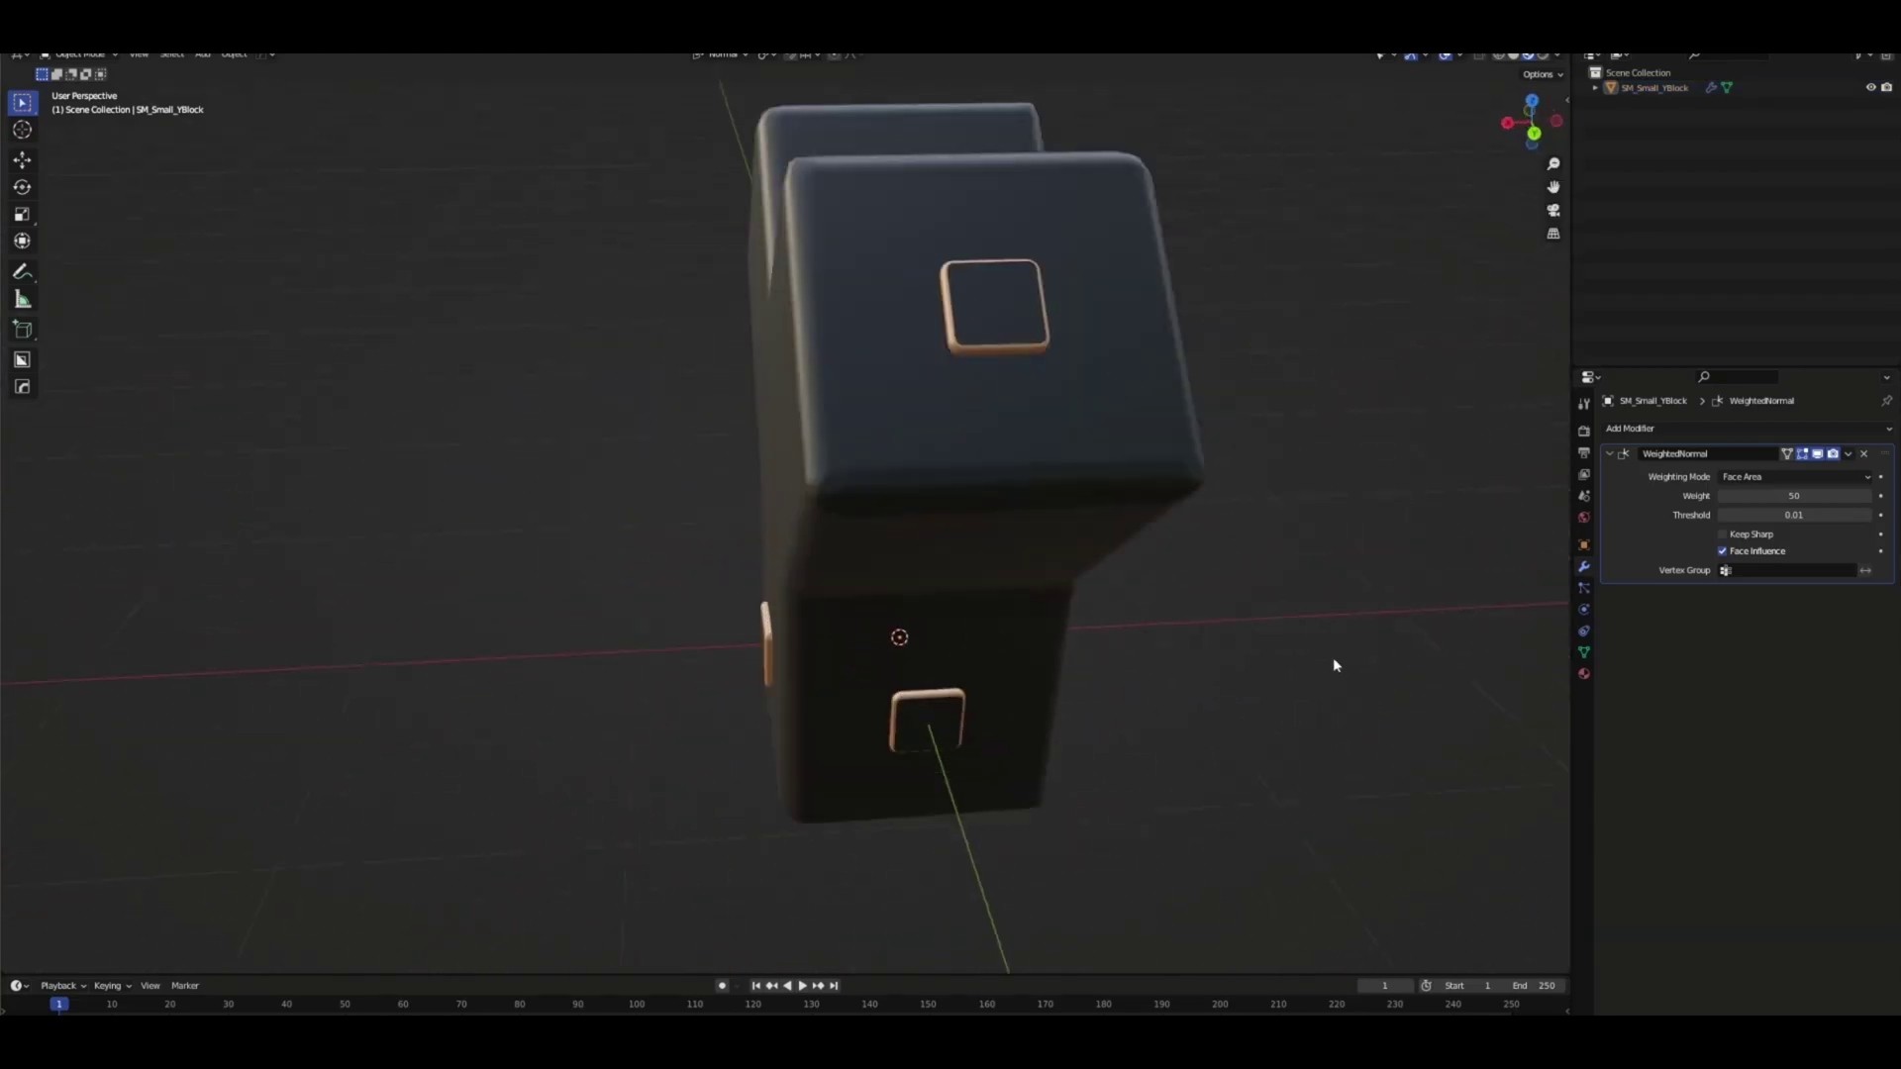
{"action": "middle_click_drag", "start_coordinate": [1332, 665], "coordinate": [792, 514]}
- Export the selected Y block as SM_Small_YBlock.fbx, limited to selected objects and the Mesh object type
{"action": "left_click", "coordinate": [40, 47]}
{"action": "mouse_move", "coordinate": [71, 256]}
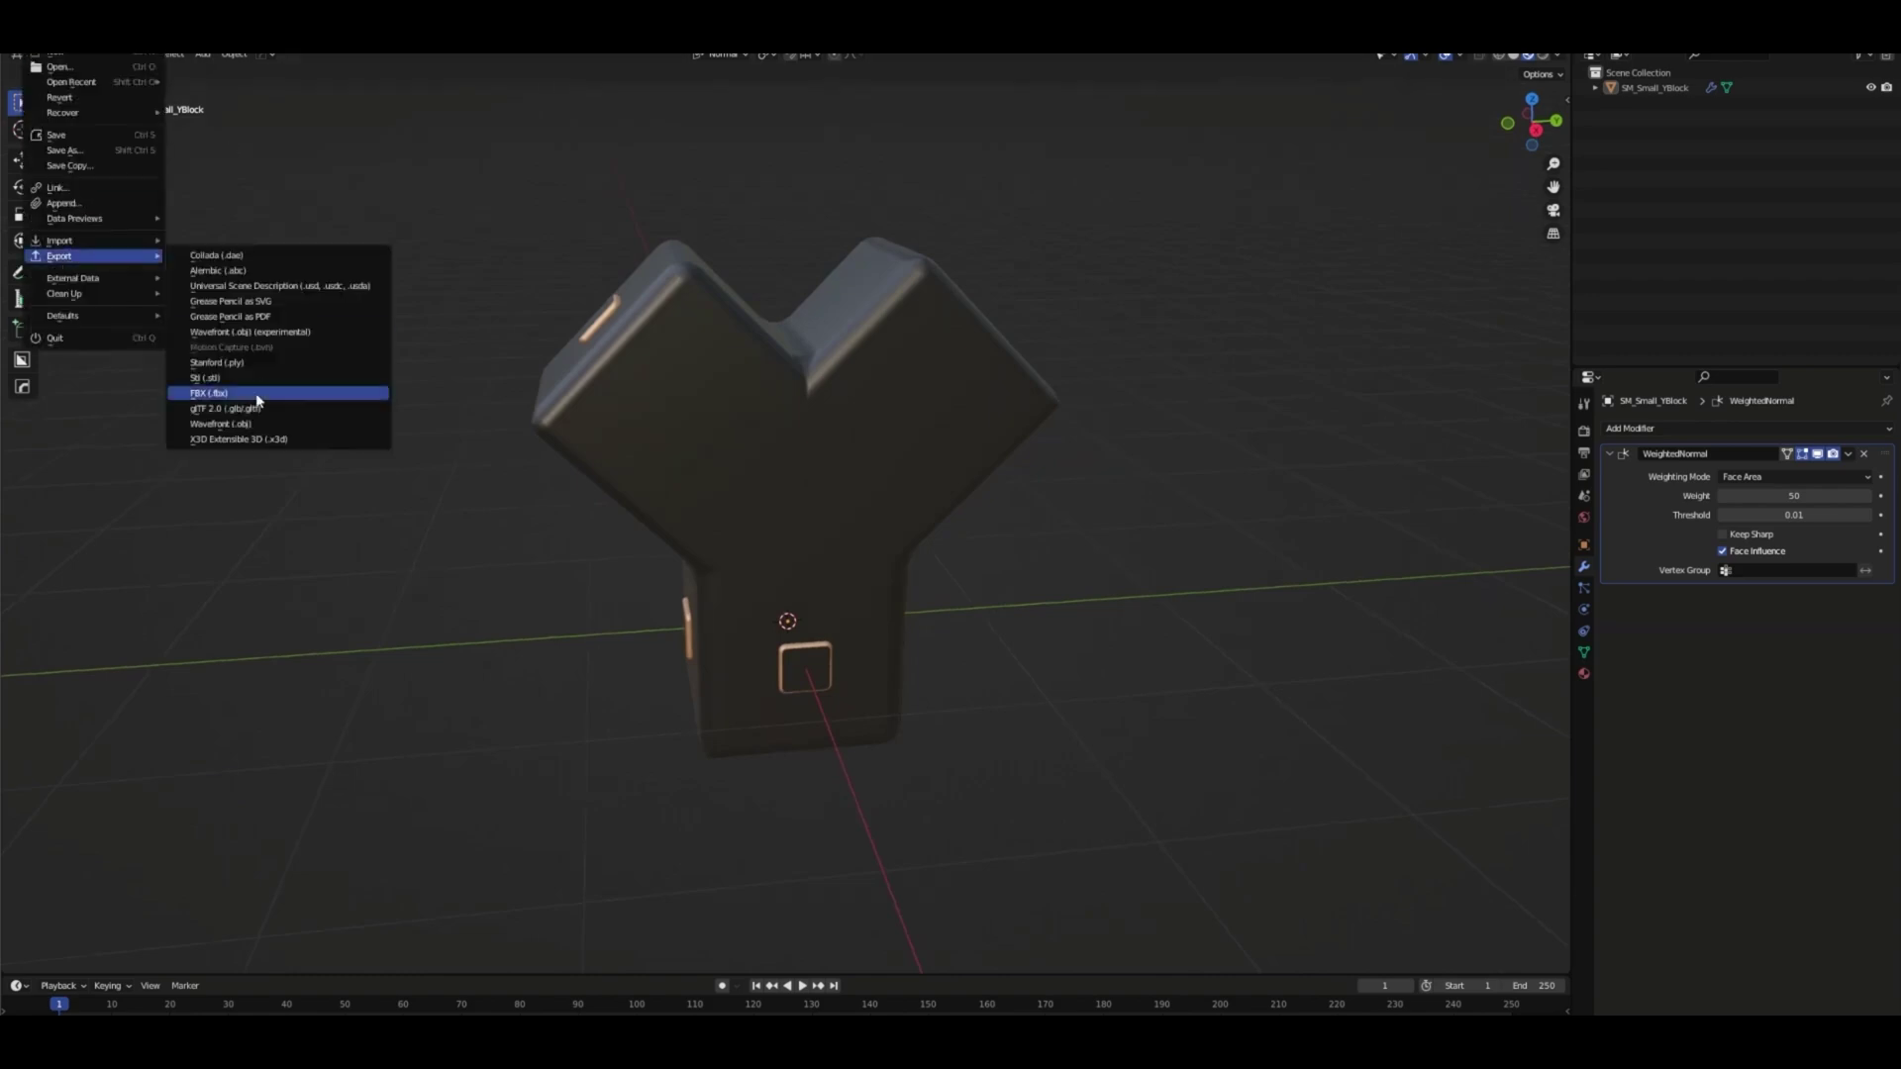
{"action": "left_click", "coordinate": [257, 398]}
{"action": "left_click", "coordinate": [784, 730]}
{"action": "type", "text": "SM_Small_YBlock.fbx"}
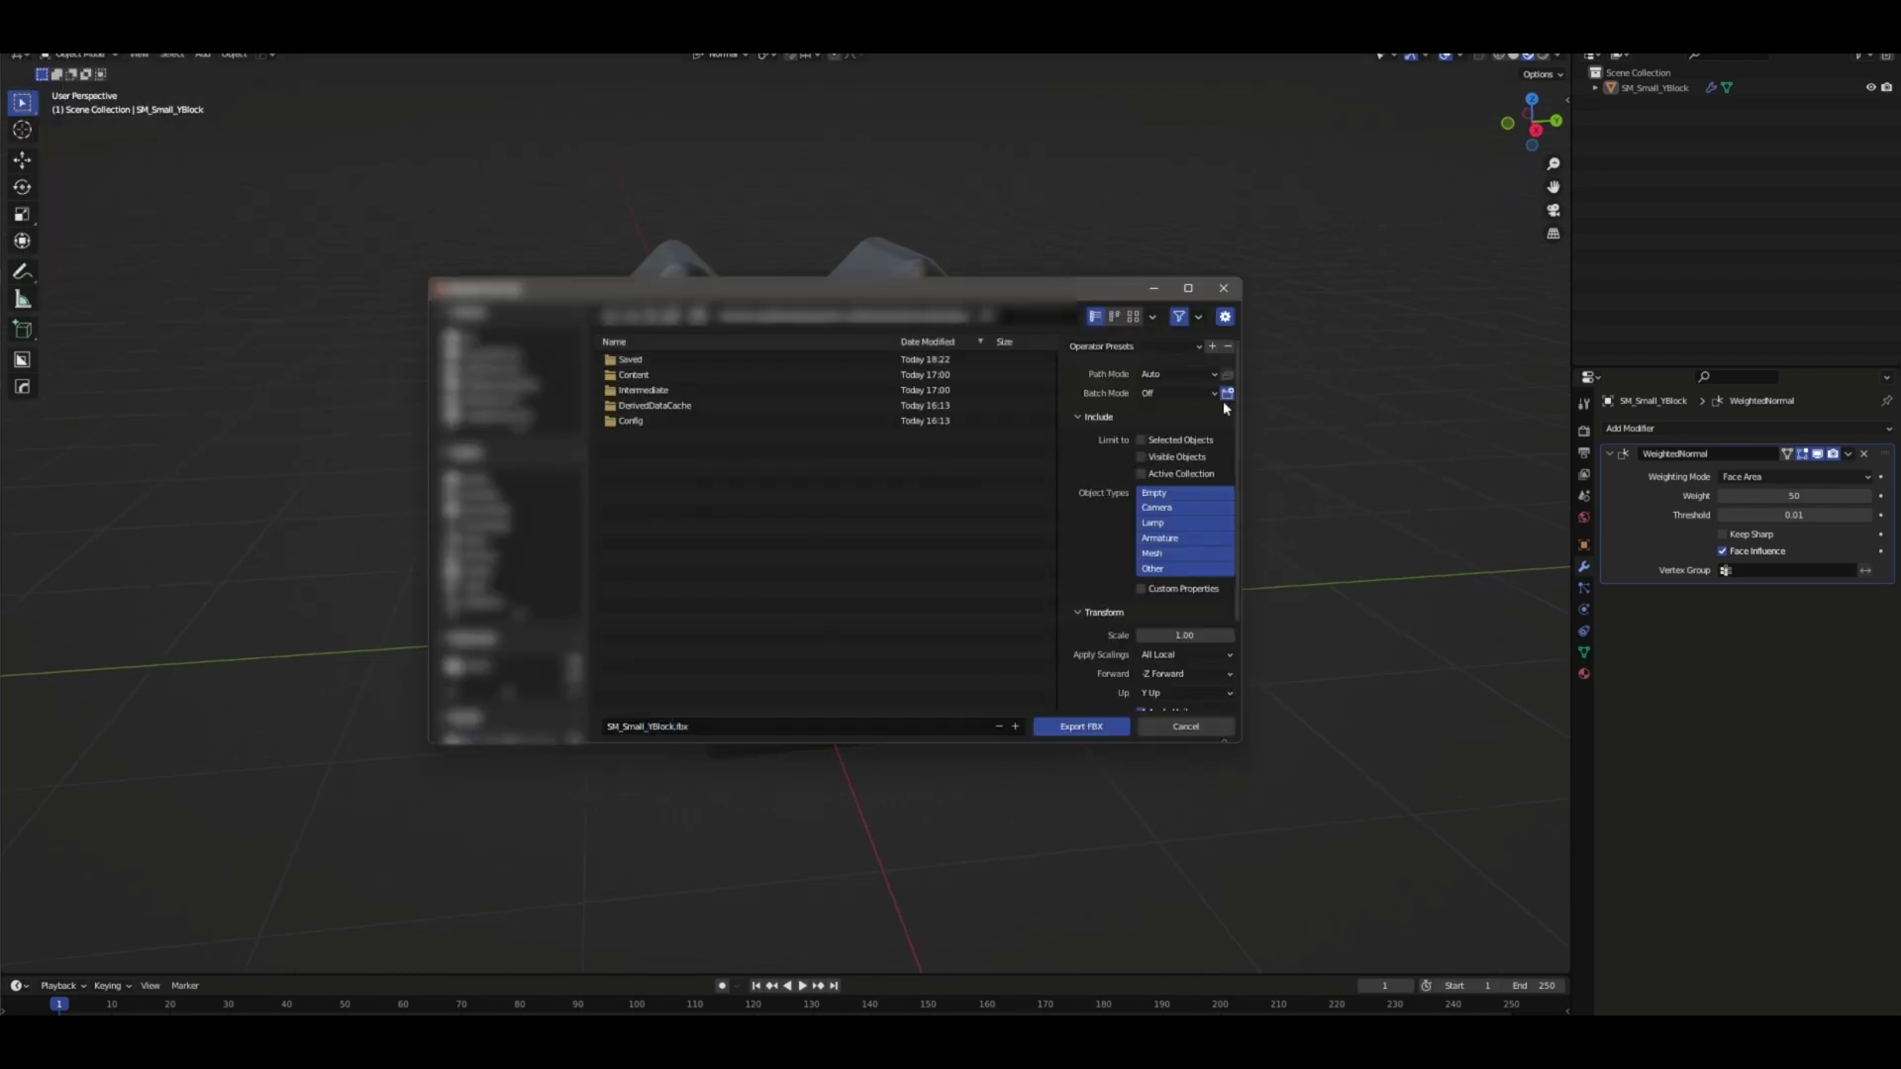
{"action": "left_click", "coordinate": [1160, 553]}
{"action": "left_click", "coordinate": [920, 265]}
{"action": "left_click_drag", "start_coordinate": [936, 286], "coordinate": [926, 306]}
{"action": "left_click", "coordinate": [682, 745]}
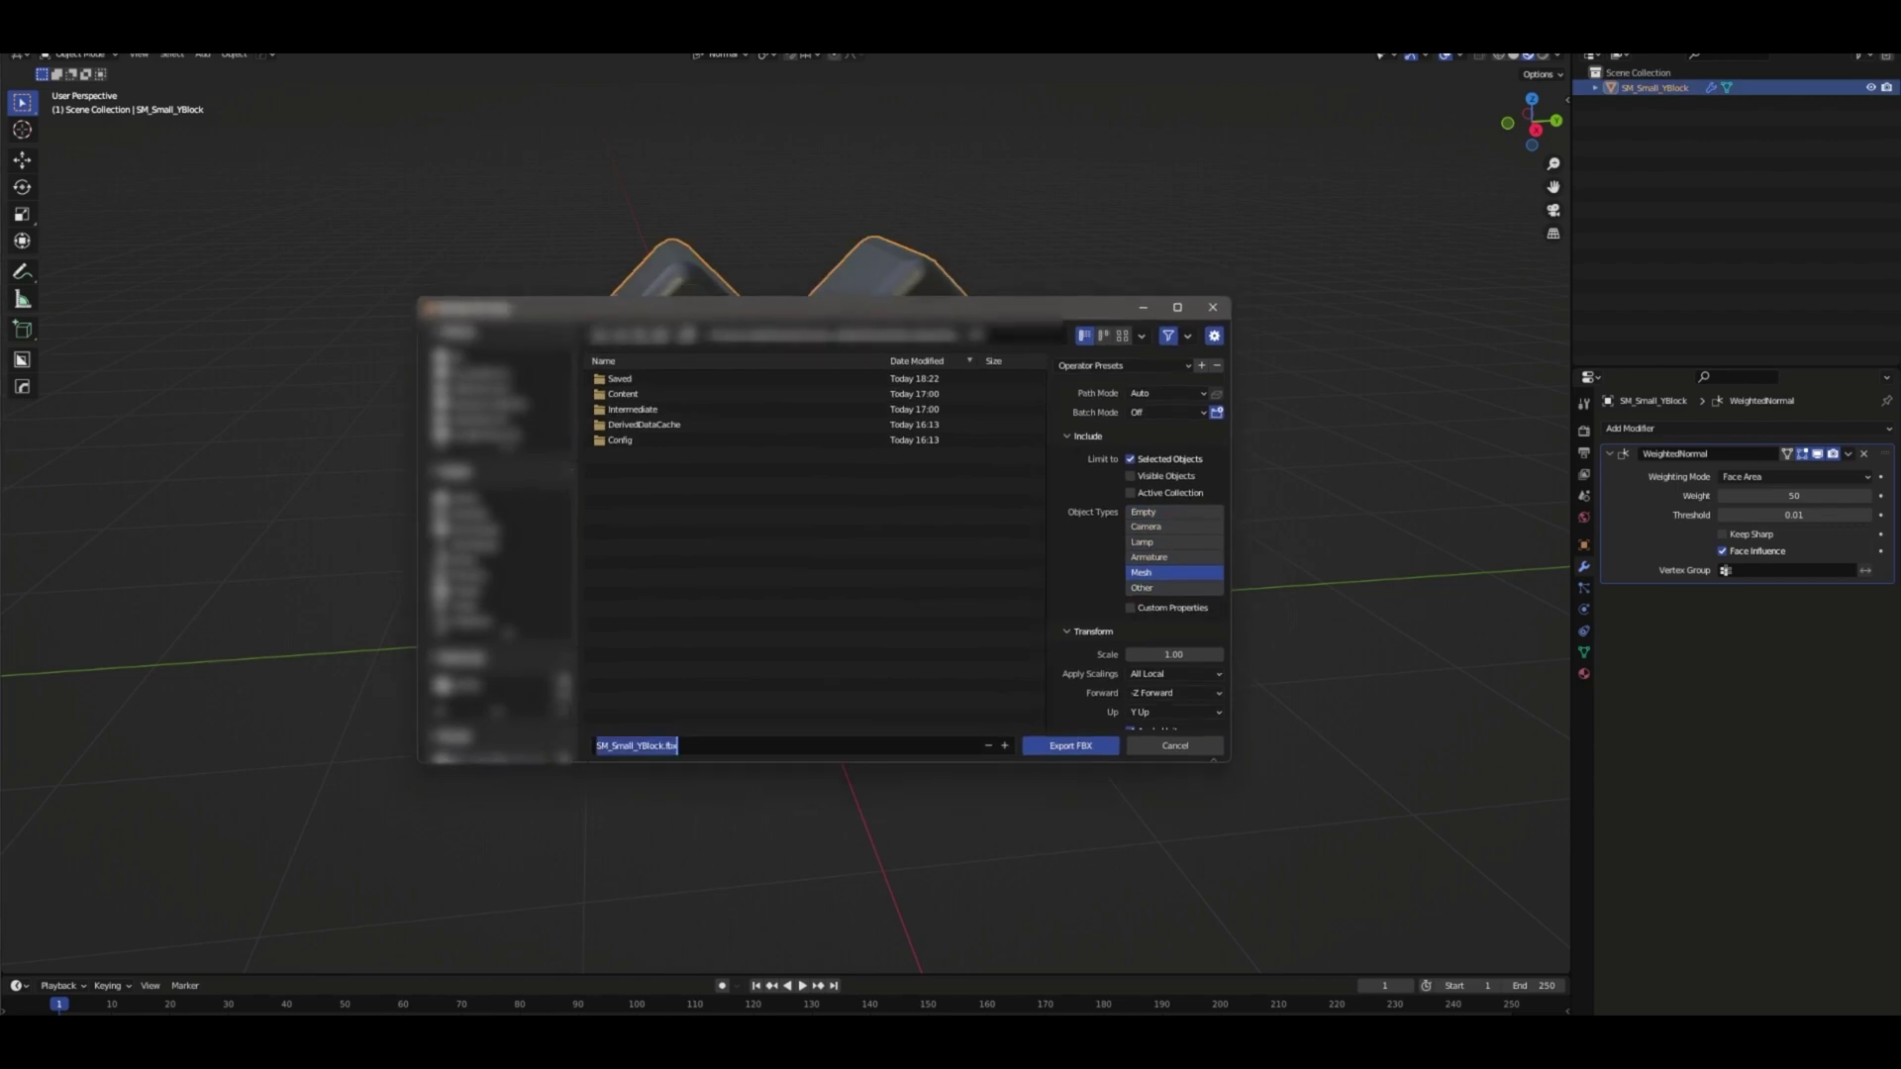
{"action": "key", "text": "Return"}
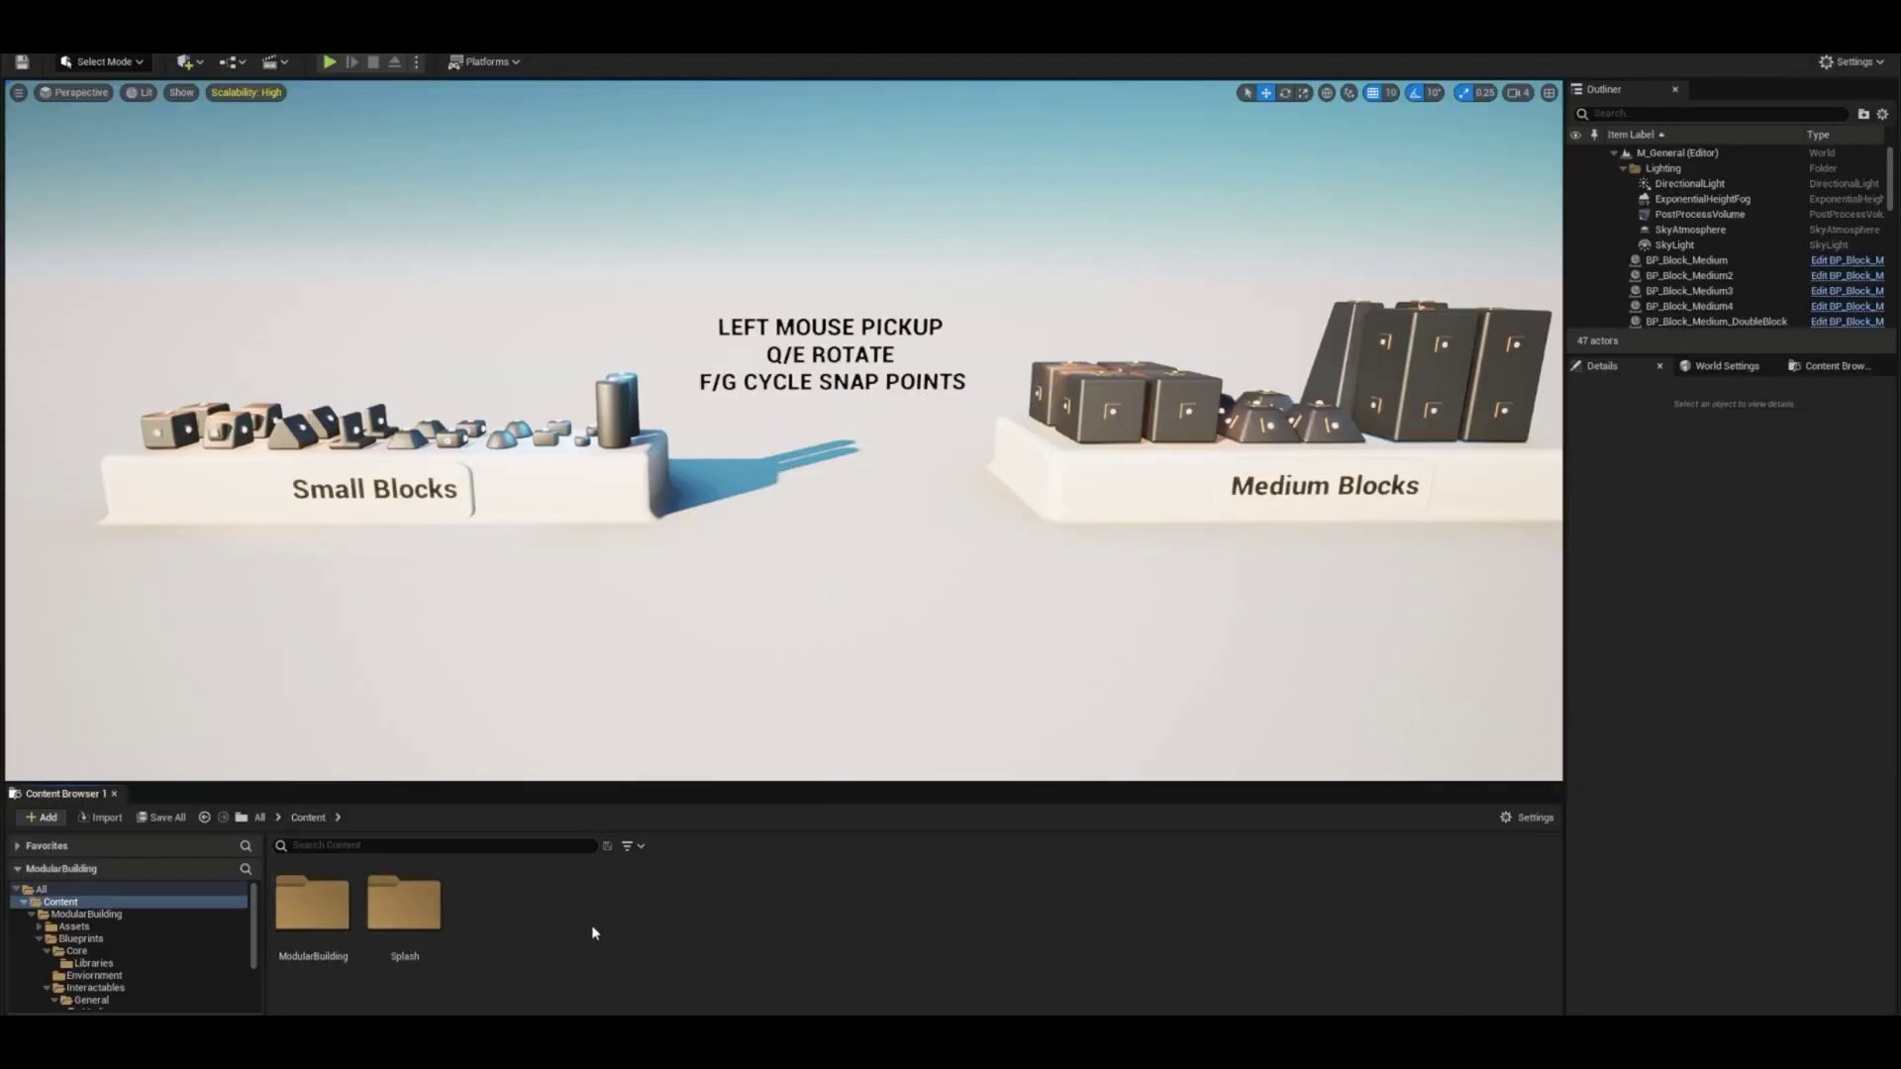
- In Unreal Editor, create a new folder named Tutorial in the Content folder
{"action": "right_click", "coordinate": [594, 933]}
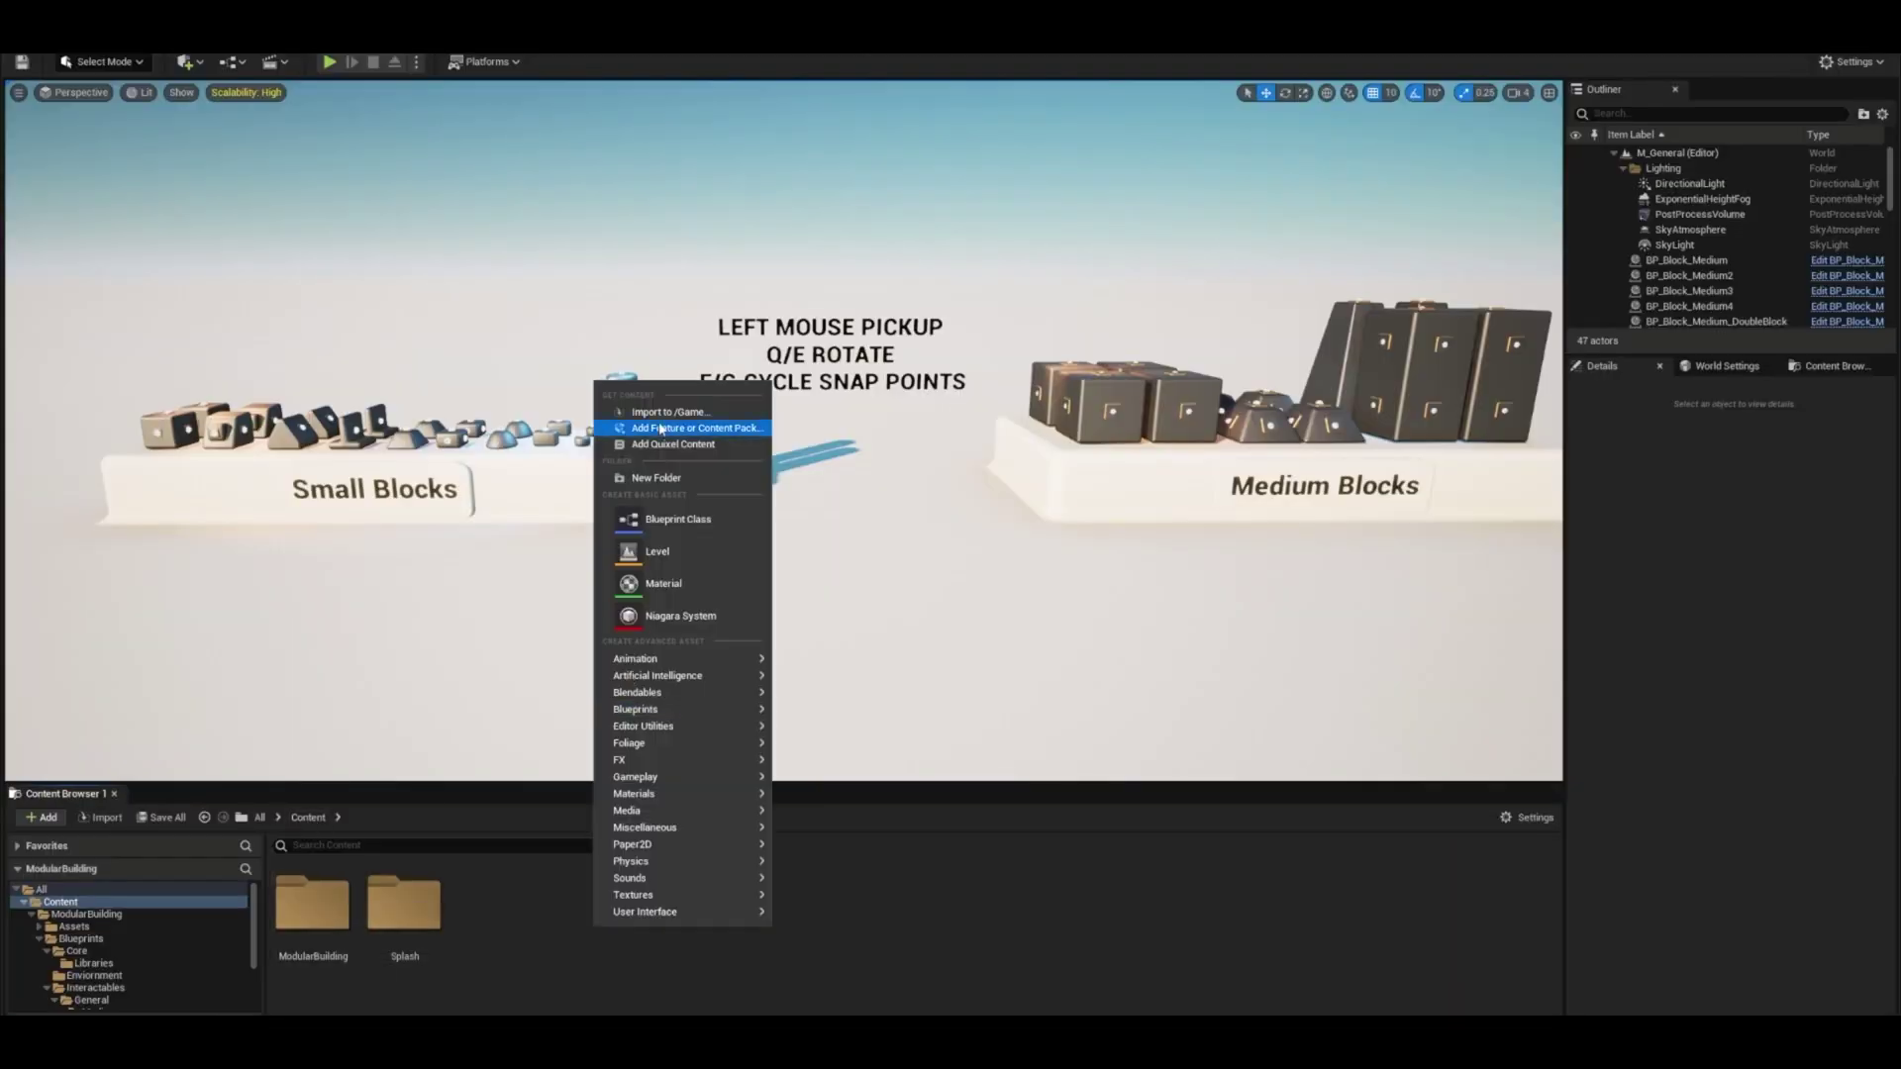
{"action": "left_click", "coordinate": [673, 480]}
{"action": "type", "text": "Tutorial"}
{"action": "key", "text": "Return"}
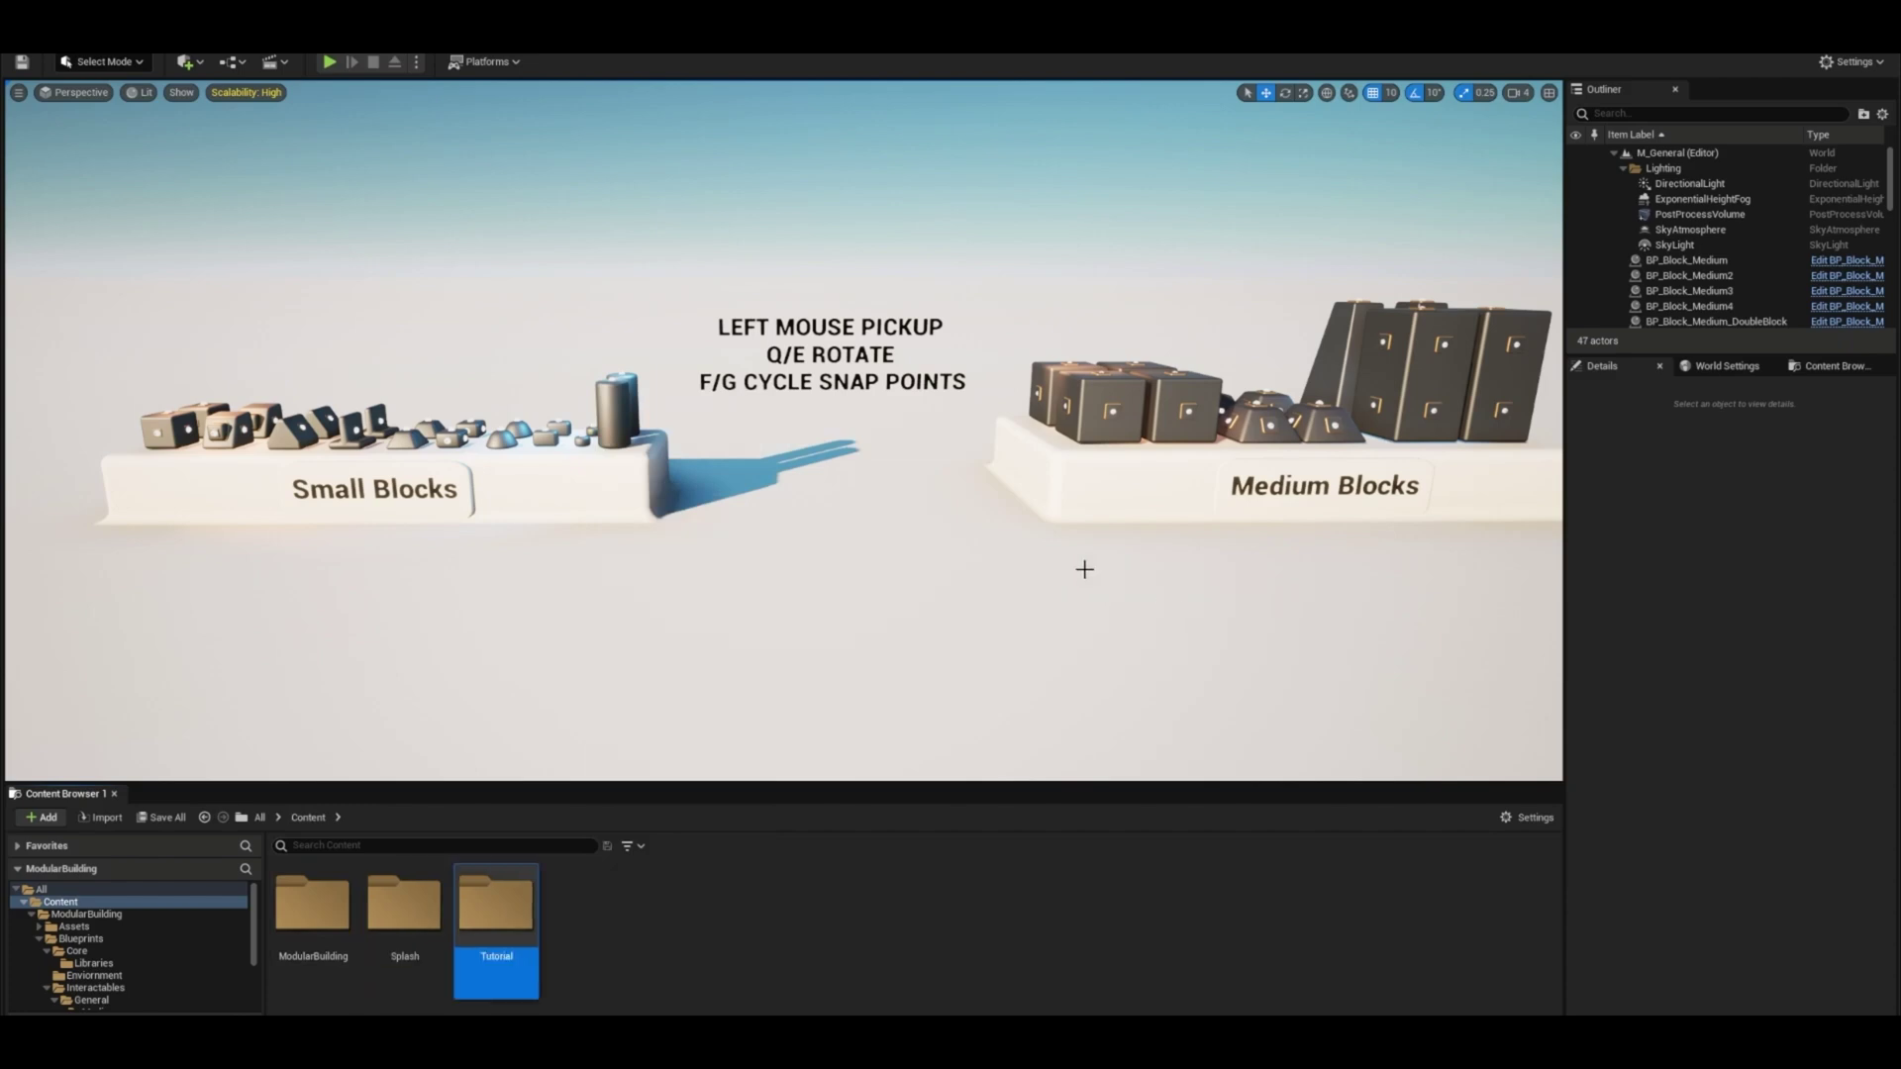
- Import SM_Small_YBlock.fbx into the Tutorial folder as a static mesh, without generating missing collision or creating materials
{"action": "double_click", "coordinate": [521, 916]}
{"action": "right_click", "coordinate": [437, 972]}
{"action": "left_click", "coordinate": [546, 457]}
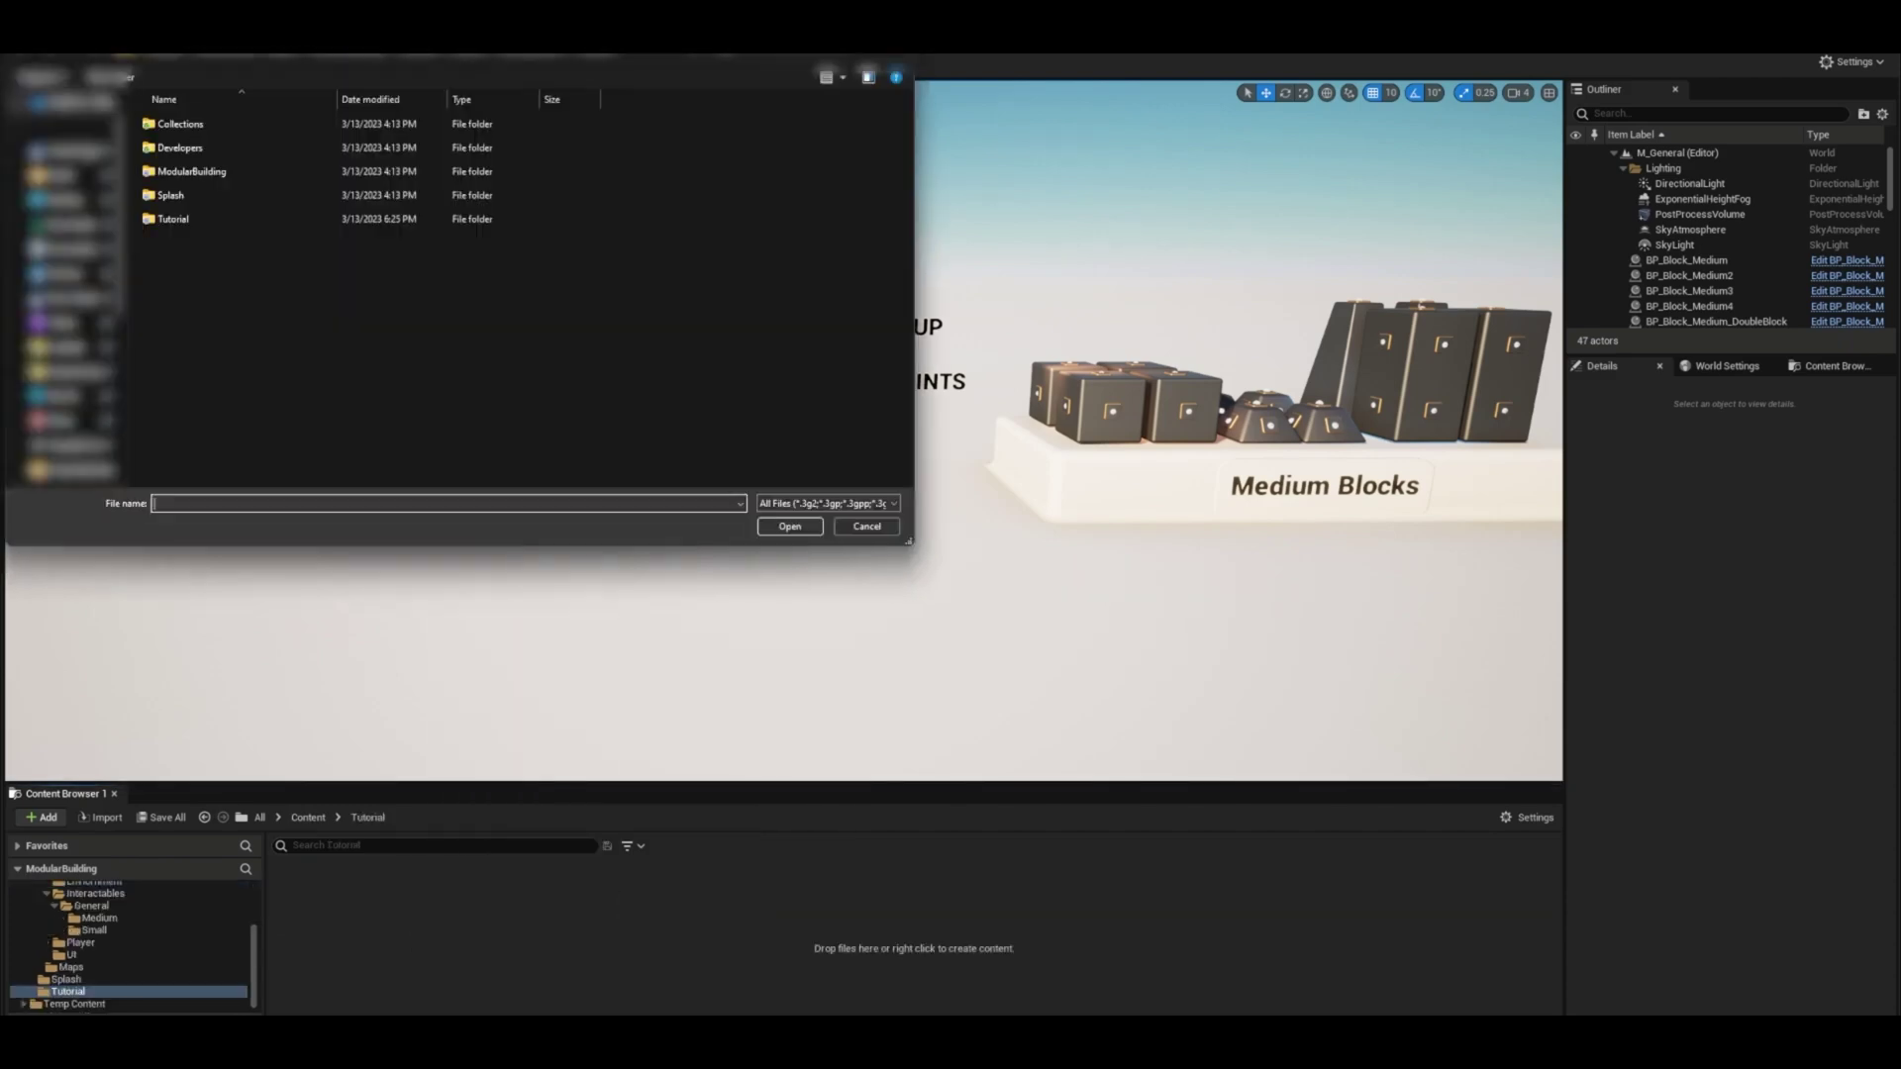
{"action": "left_click", "coordinate": [212, 246]}
{"action": "left_click", "coordinate": [802, 525]}
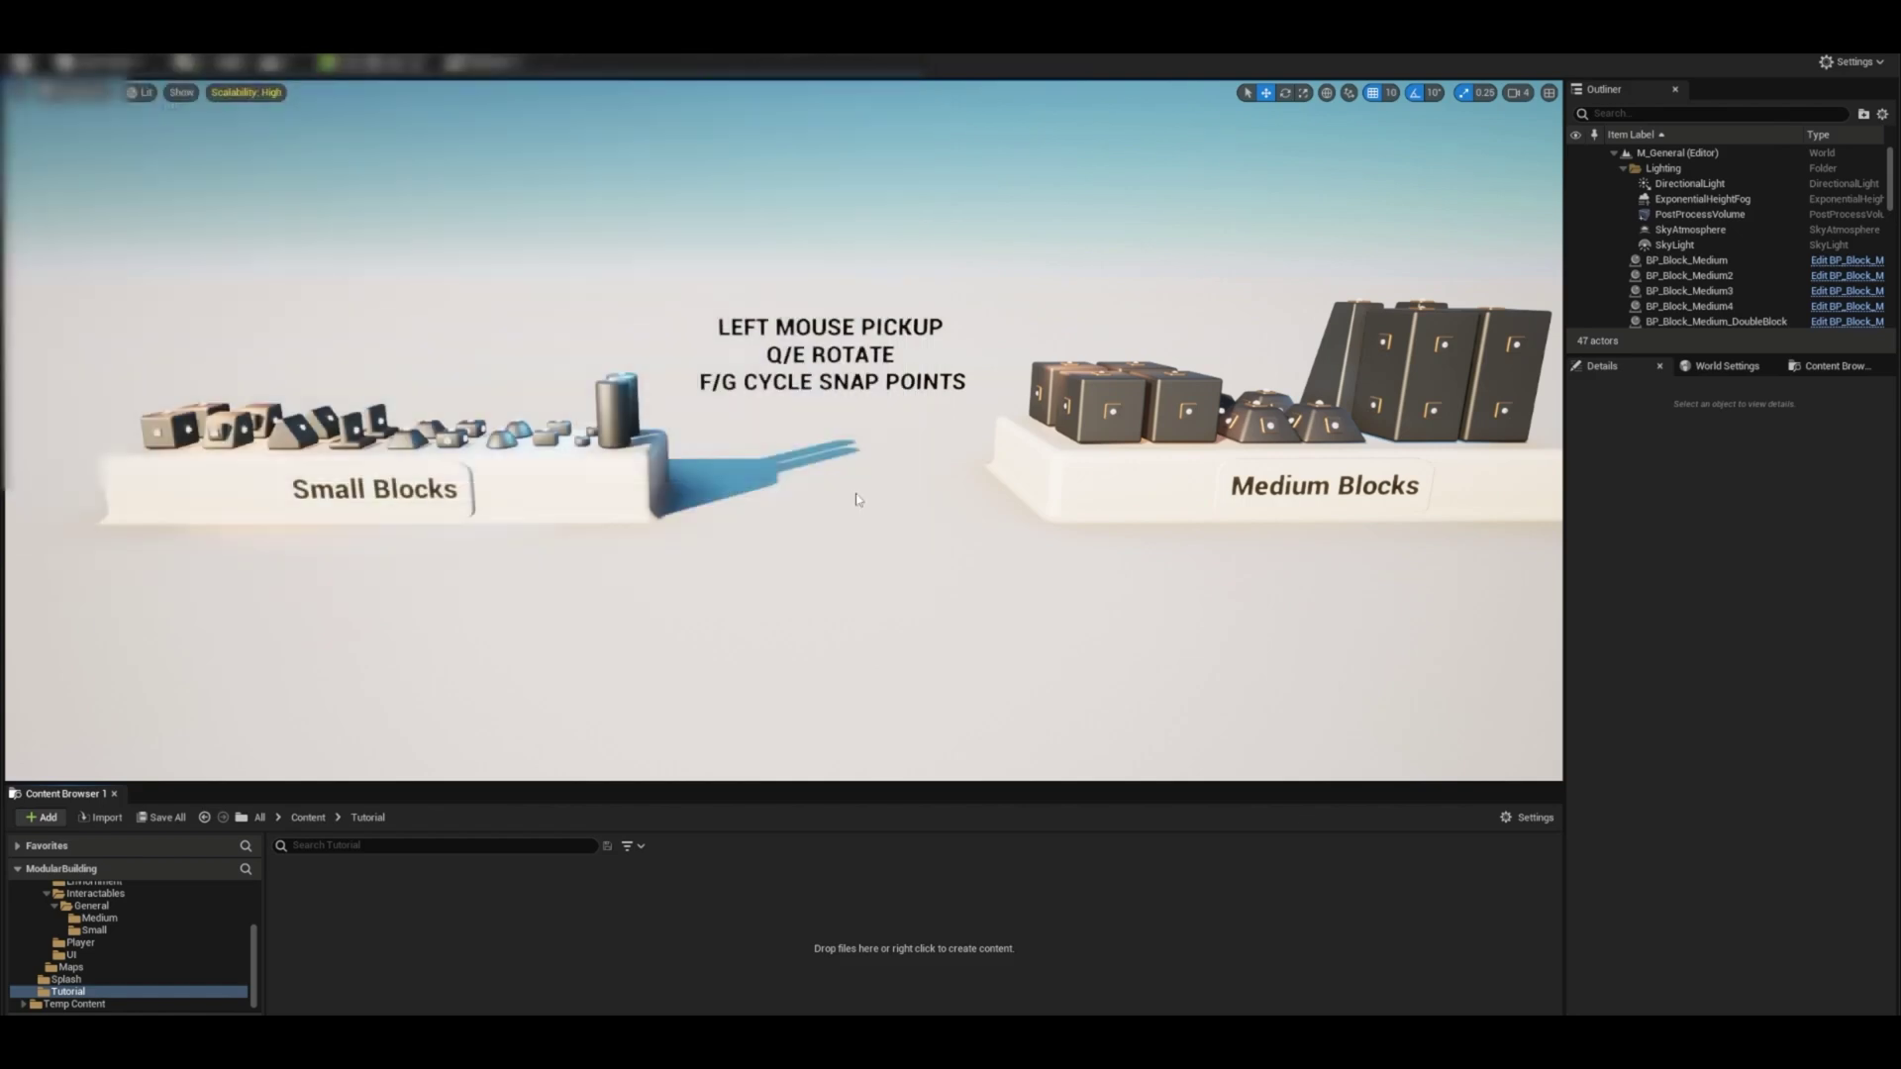
{"action": "left_click_drag", "start_coordinate": [1272, 256], "coordinate": [913, 264]}
{"action": "mouse_move", "coordinate": [915, 362]}
{"action": "left_mouse_down"}
{"action": "mouse_move", "coordinate": [967, 364]}
{"action": "mouse_move", "coordinate": [930, 368]}
{"action": "left_mouse_up"}
{"action": "left_click", "coordinate": [941, 400]}
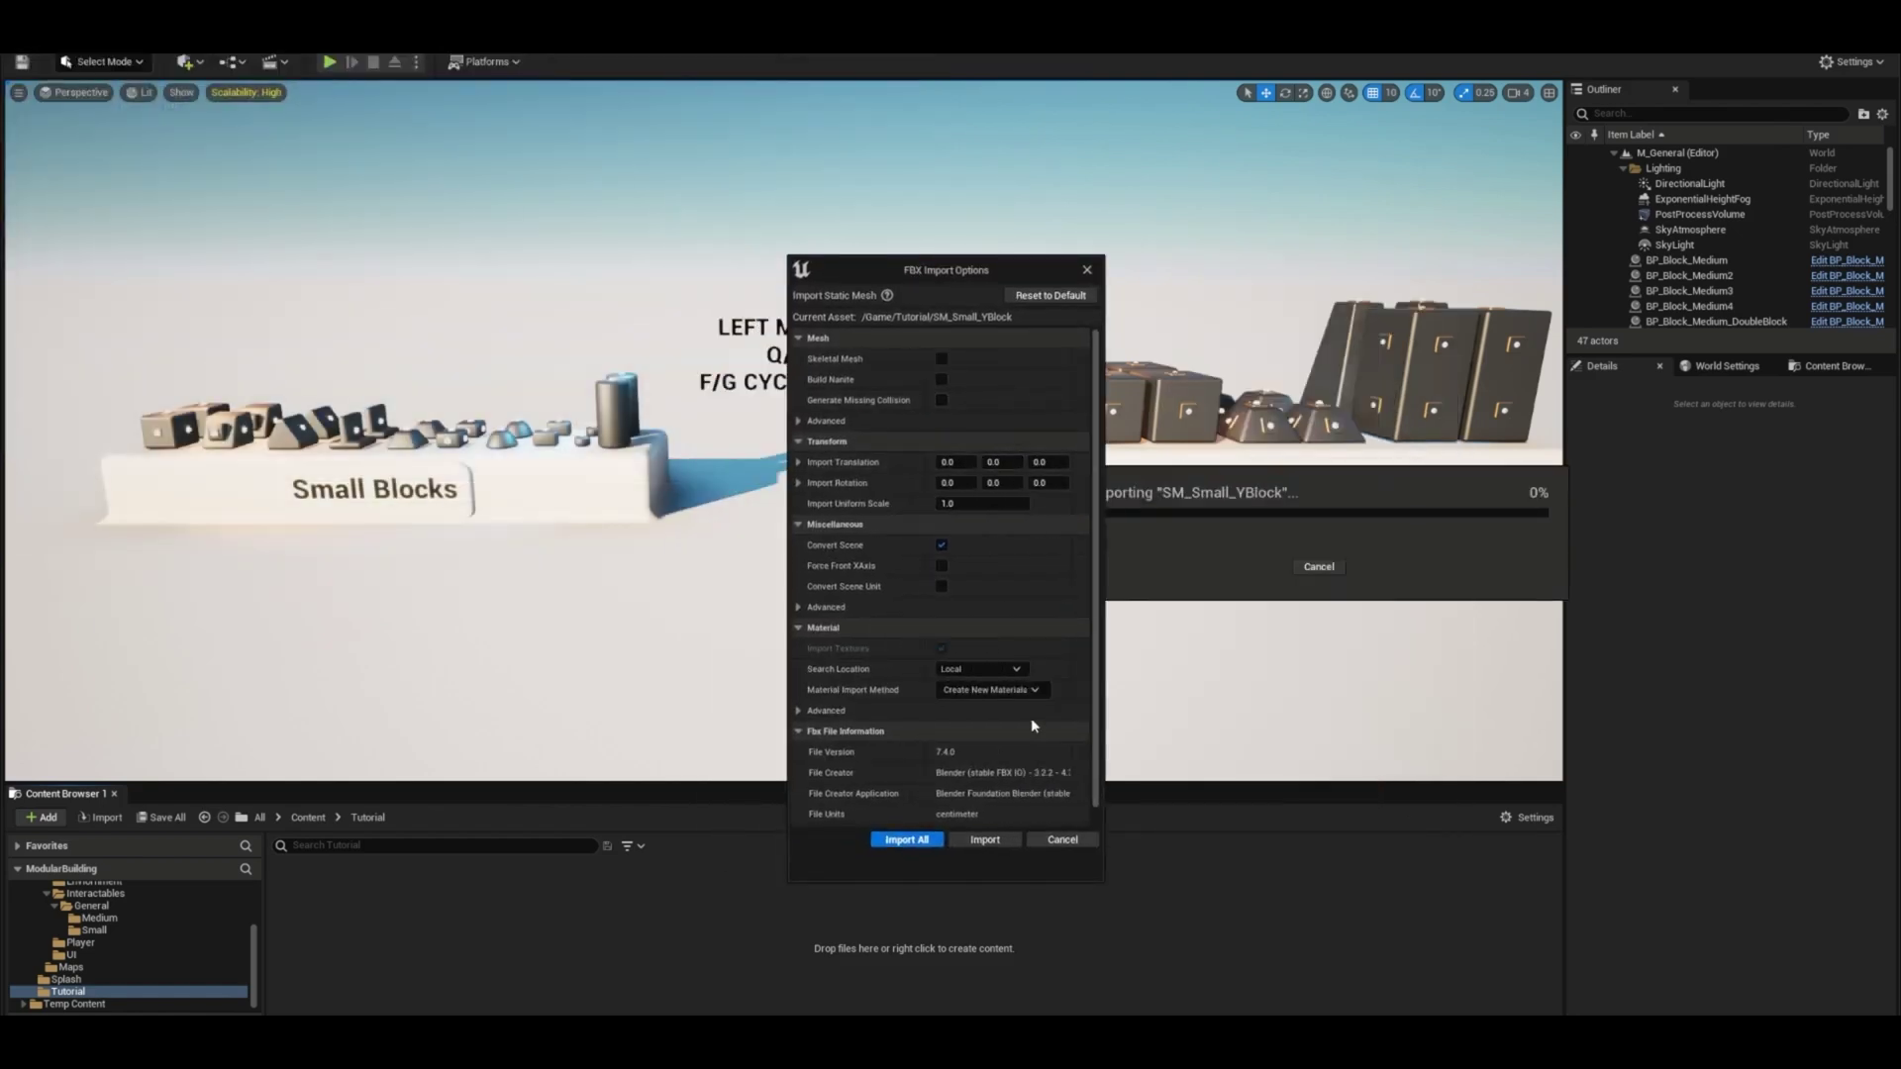
{"action": "left_click", "coordinate": [1004, 746]}
{"action": "left_click", "coordinate": [906, 839]}
- Open the imported Y block mesh and assign M_Basic_MetalDark to material Element 0 and M_Basic_MetalGold to Element 1
{"action": "double_click", "coordinate": [312, 905]}
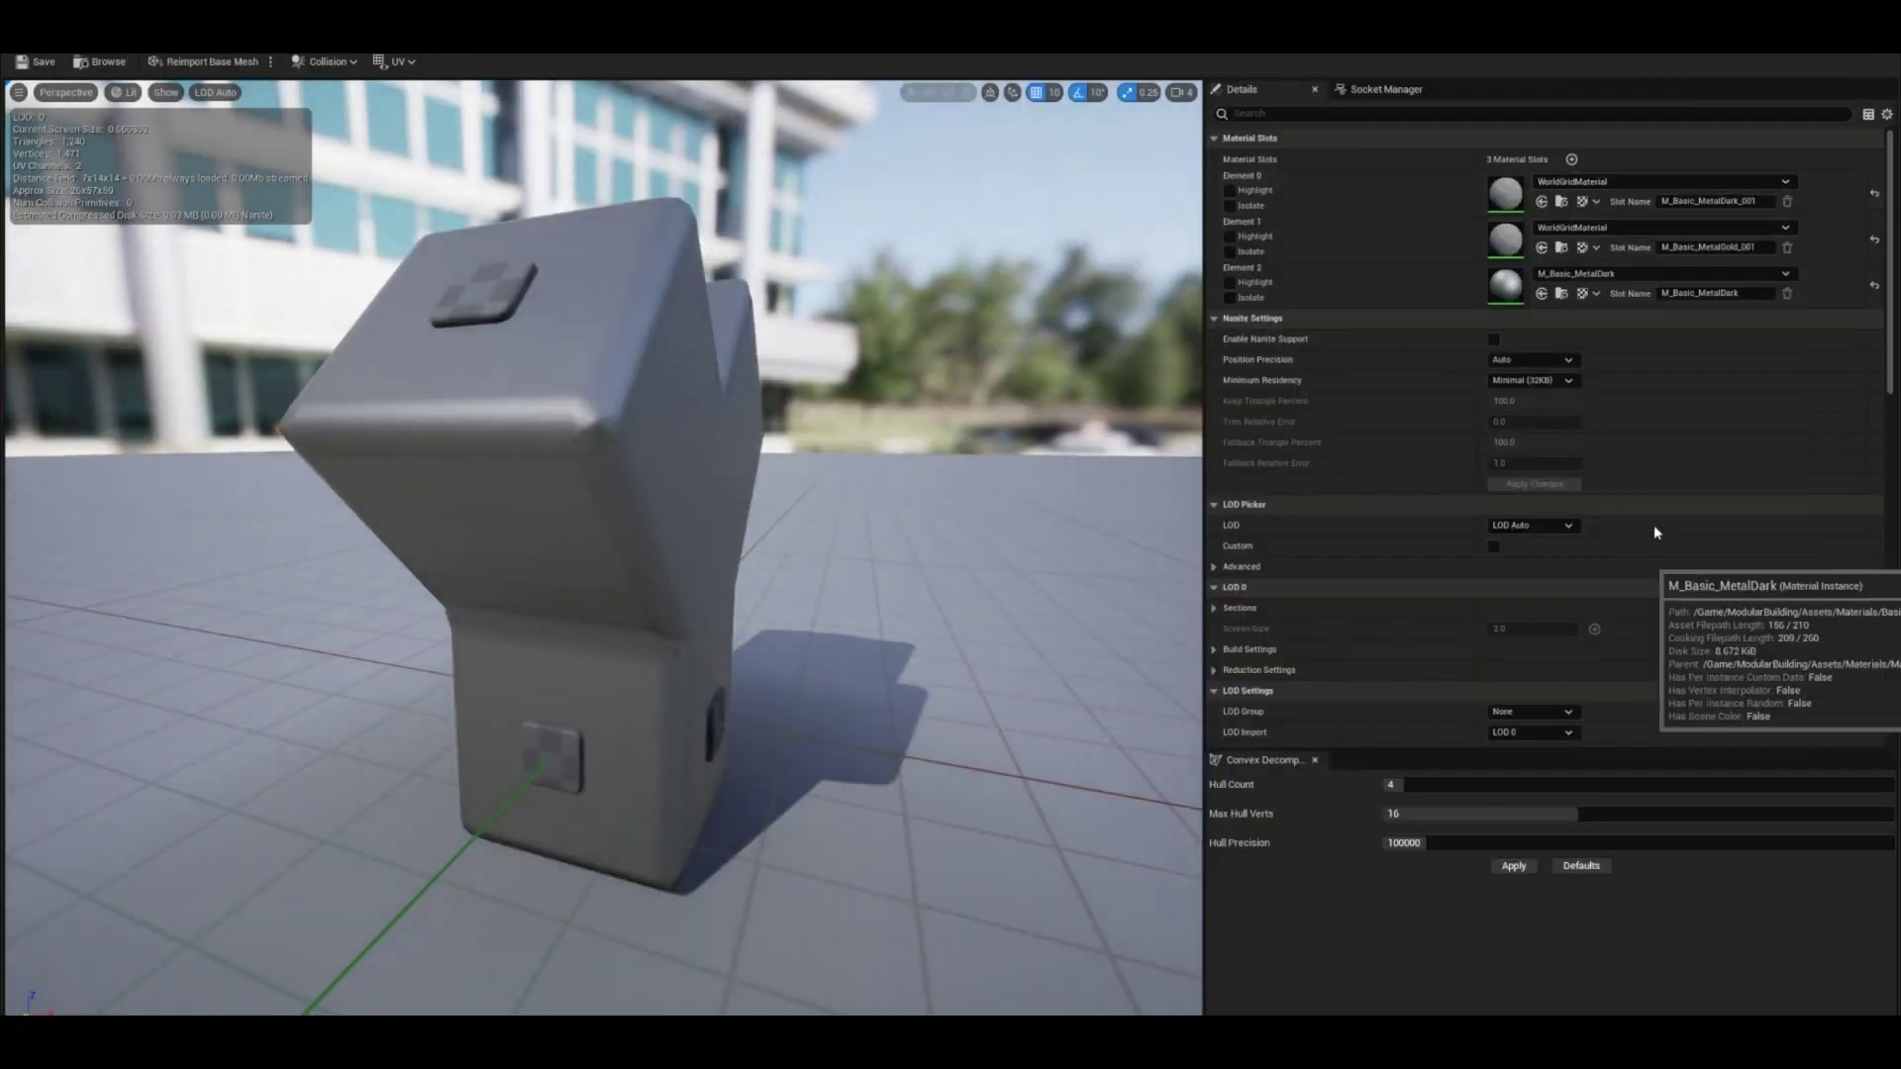
{"action": "left_click", "coordinate": [1663, 228]}
{"action": "left_click", "coordinate": [1638, 536]}
- Show the Y block mesh in the front view and add a simplified box collision around it
{"action": "right_click_drag", "start_coordinate": [861, 352], "coordinate": [594, 396]}
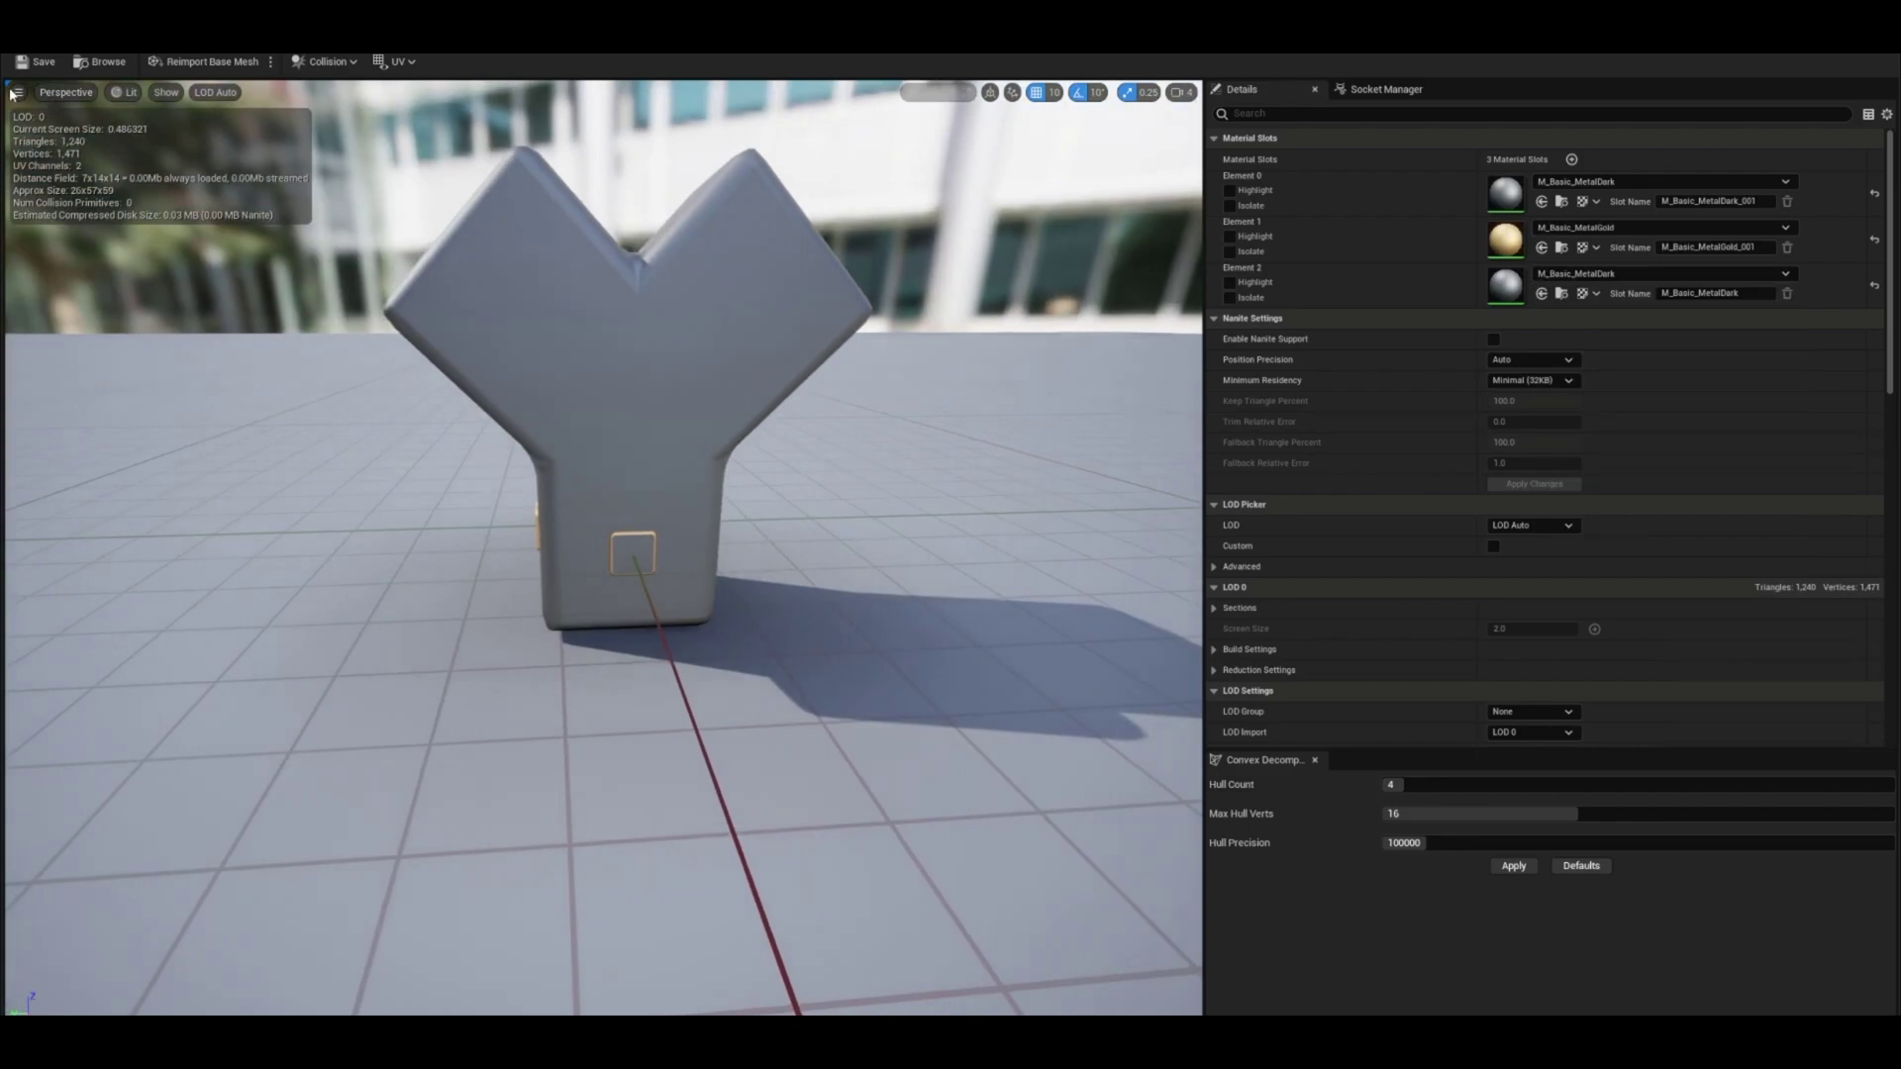
{"action": "left_click", "coordinate": [65, 92]}
{"action": "left_click", "coordinate": [88, 216]}
{"action": "key", "text": "f"}
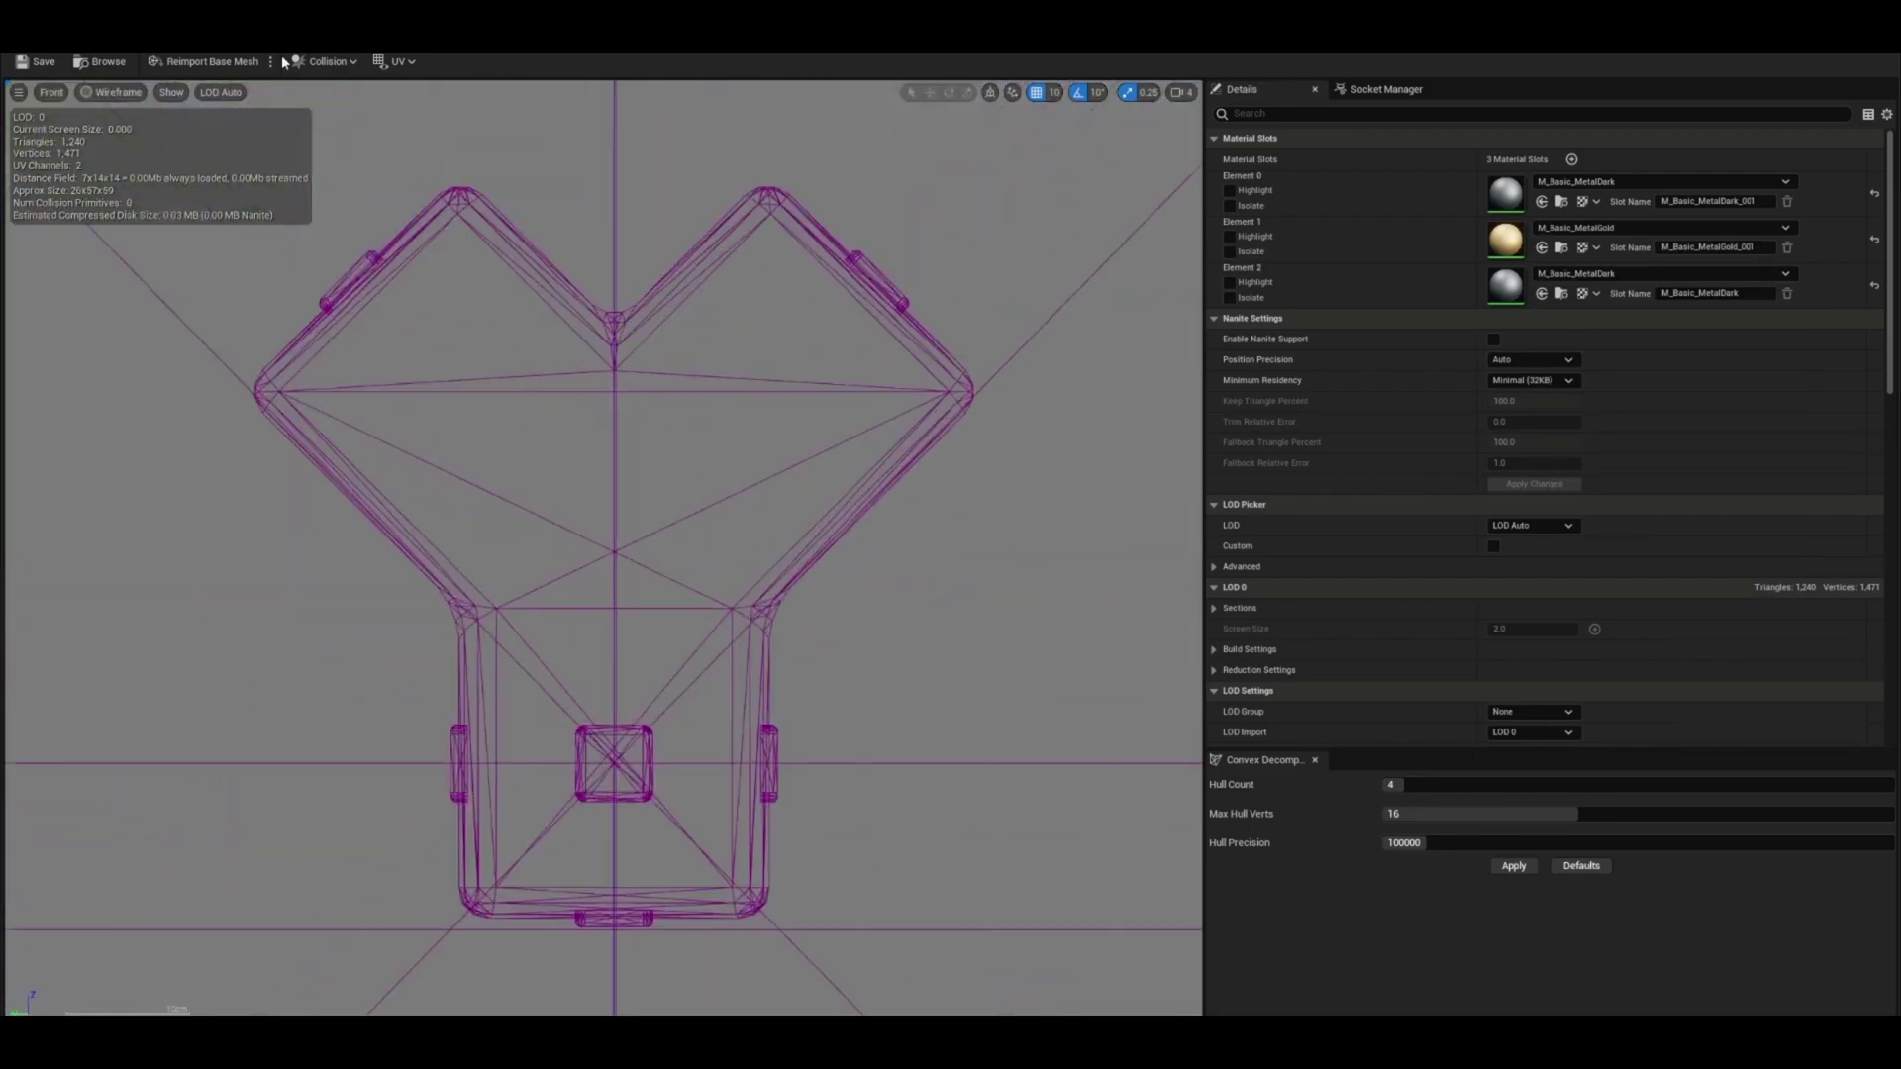
{"action": "left_click", "coordinate": [322, 62]}
{"action": "left_click", "coordinate": [396, 116]}
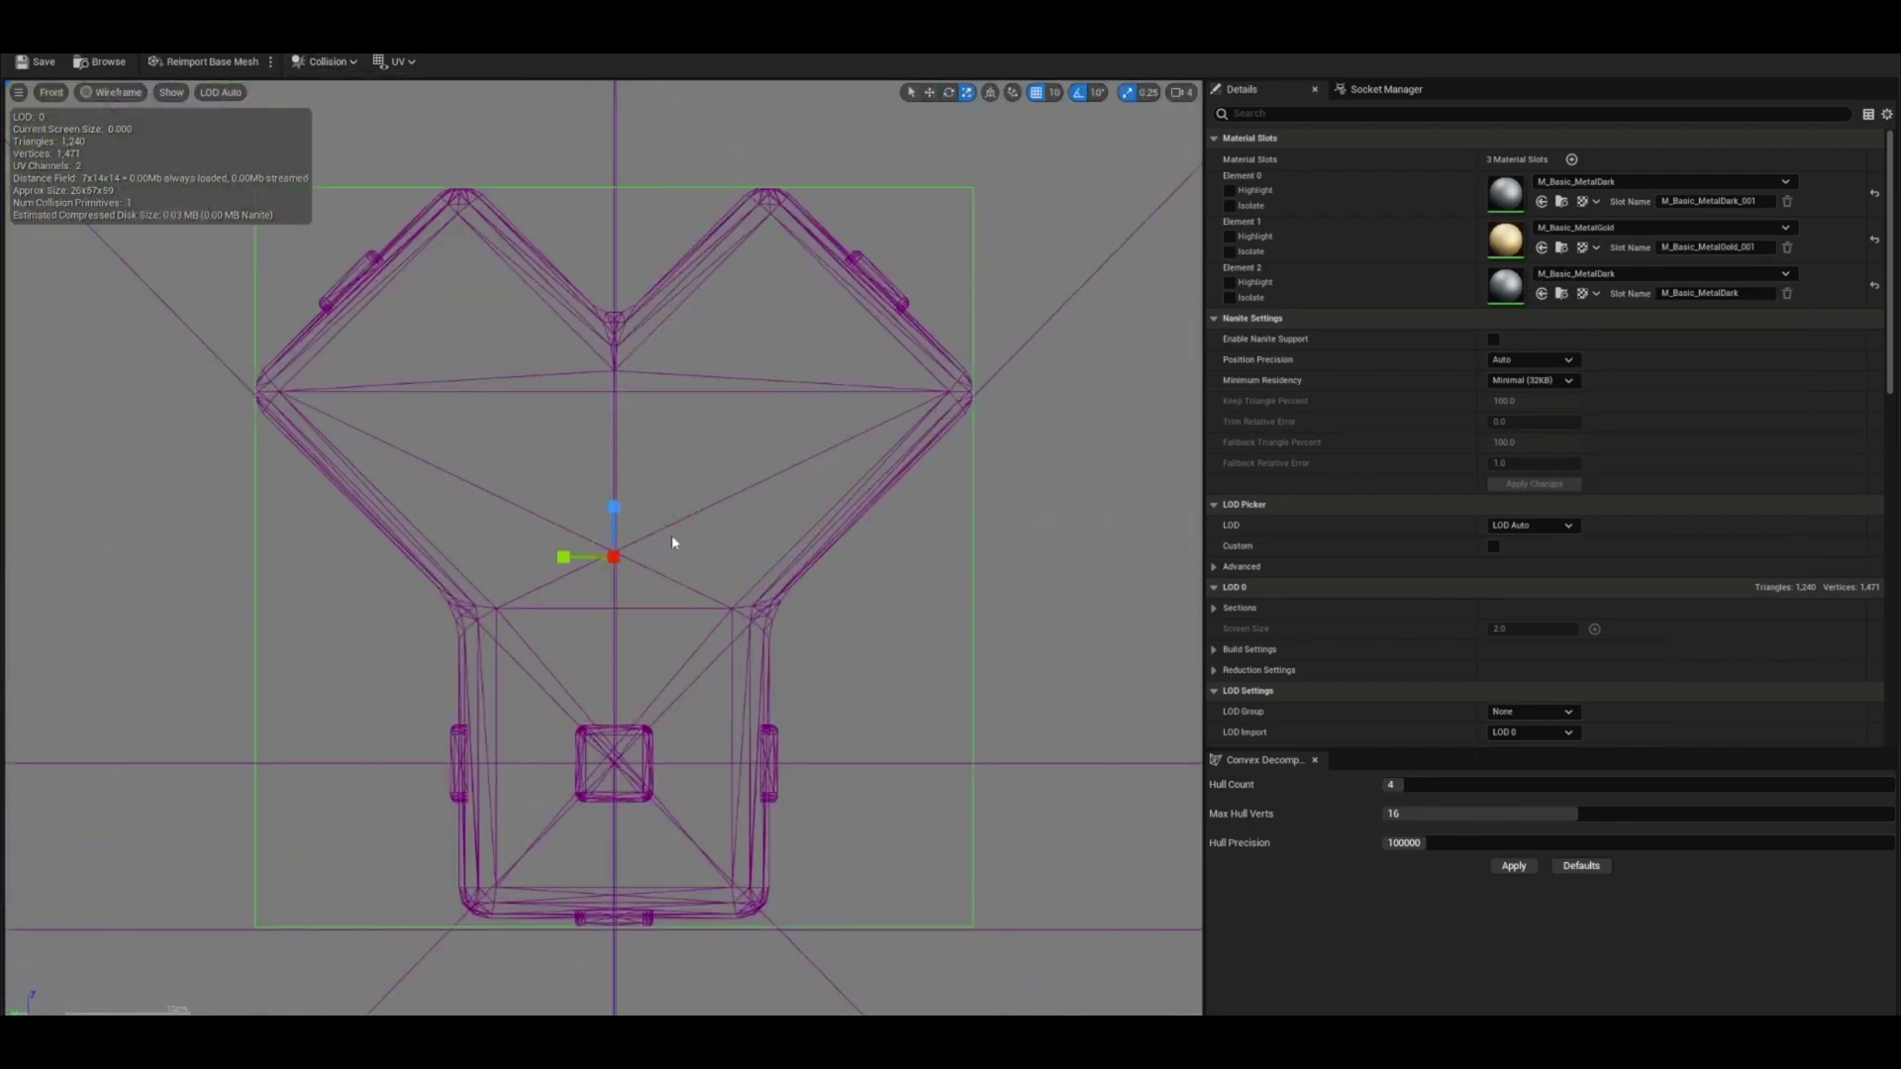
- Set the box collision's extents to X 24, Y 24 and Z 48 and fit it over the block's stem
{"action": "scroll", "coordinate": [1399, 418], "scroll_direction": "down", "scroll_amount": 10}
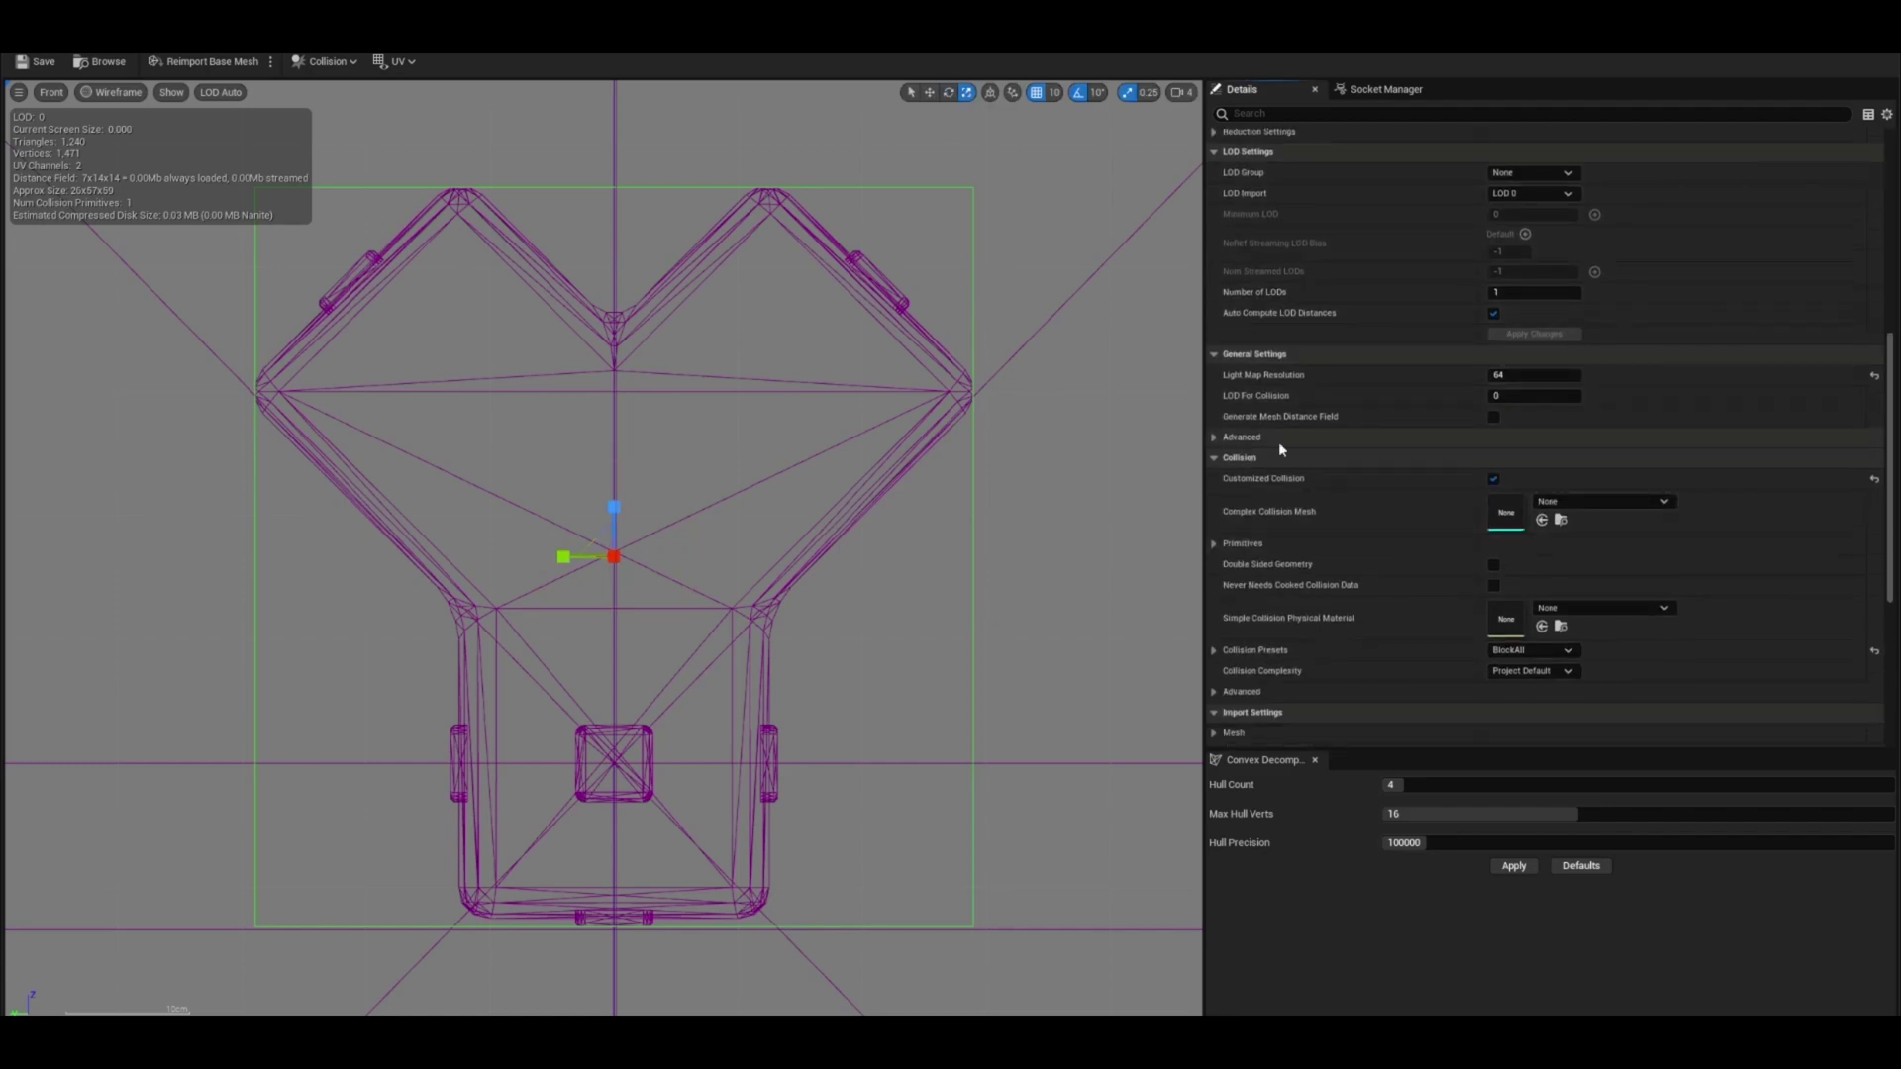
{"action": "left_click", "coordinate": [1214, 543]}
{"action": "left_click", "coordinate": [1225, 584]}
{"action": "left_click", "coordinate": [1533, 667]}
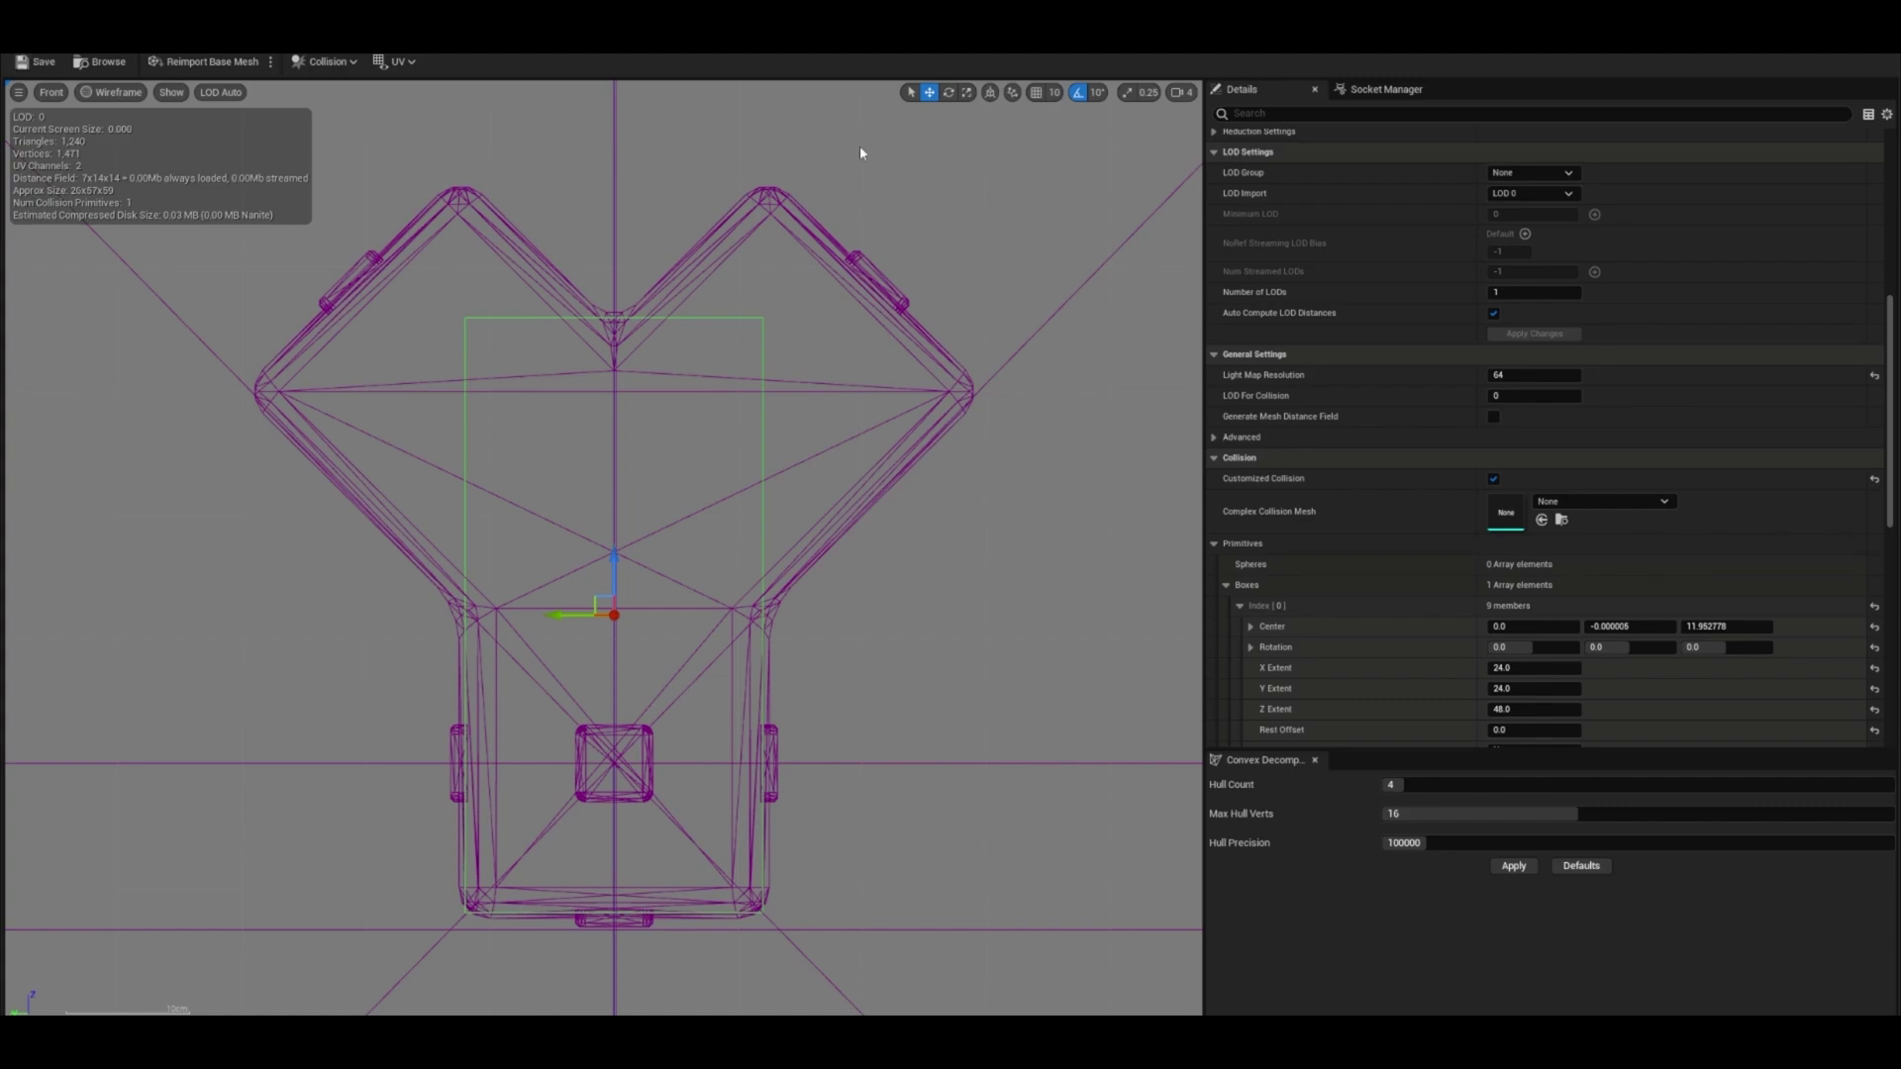
- Add a second simplified box collision to the Y block mesh and set its X, Y and Z extents to 24
{"action": "left_click", "coordinate": [327, 62]}
{"action": "left_click", "coordinate": [396, 136]}
{"action": "left_click", "coordinate": [1532, 688]}
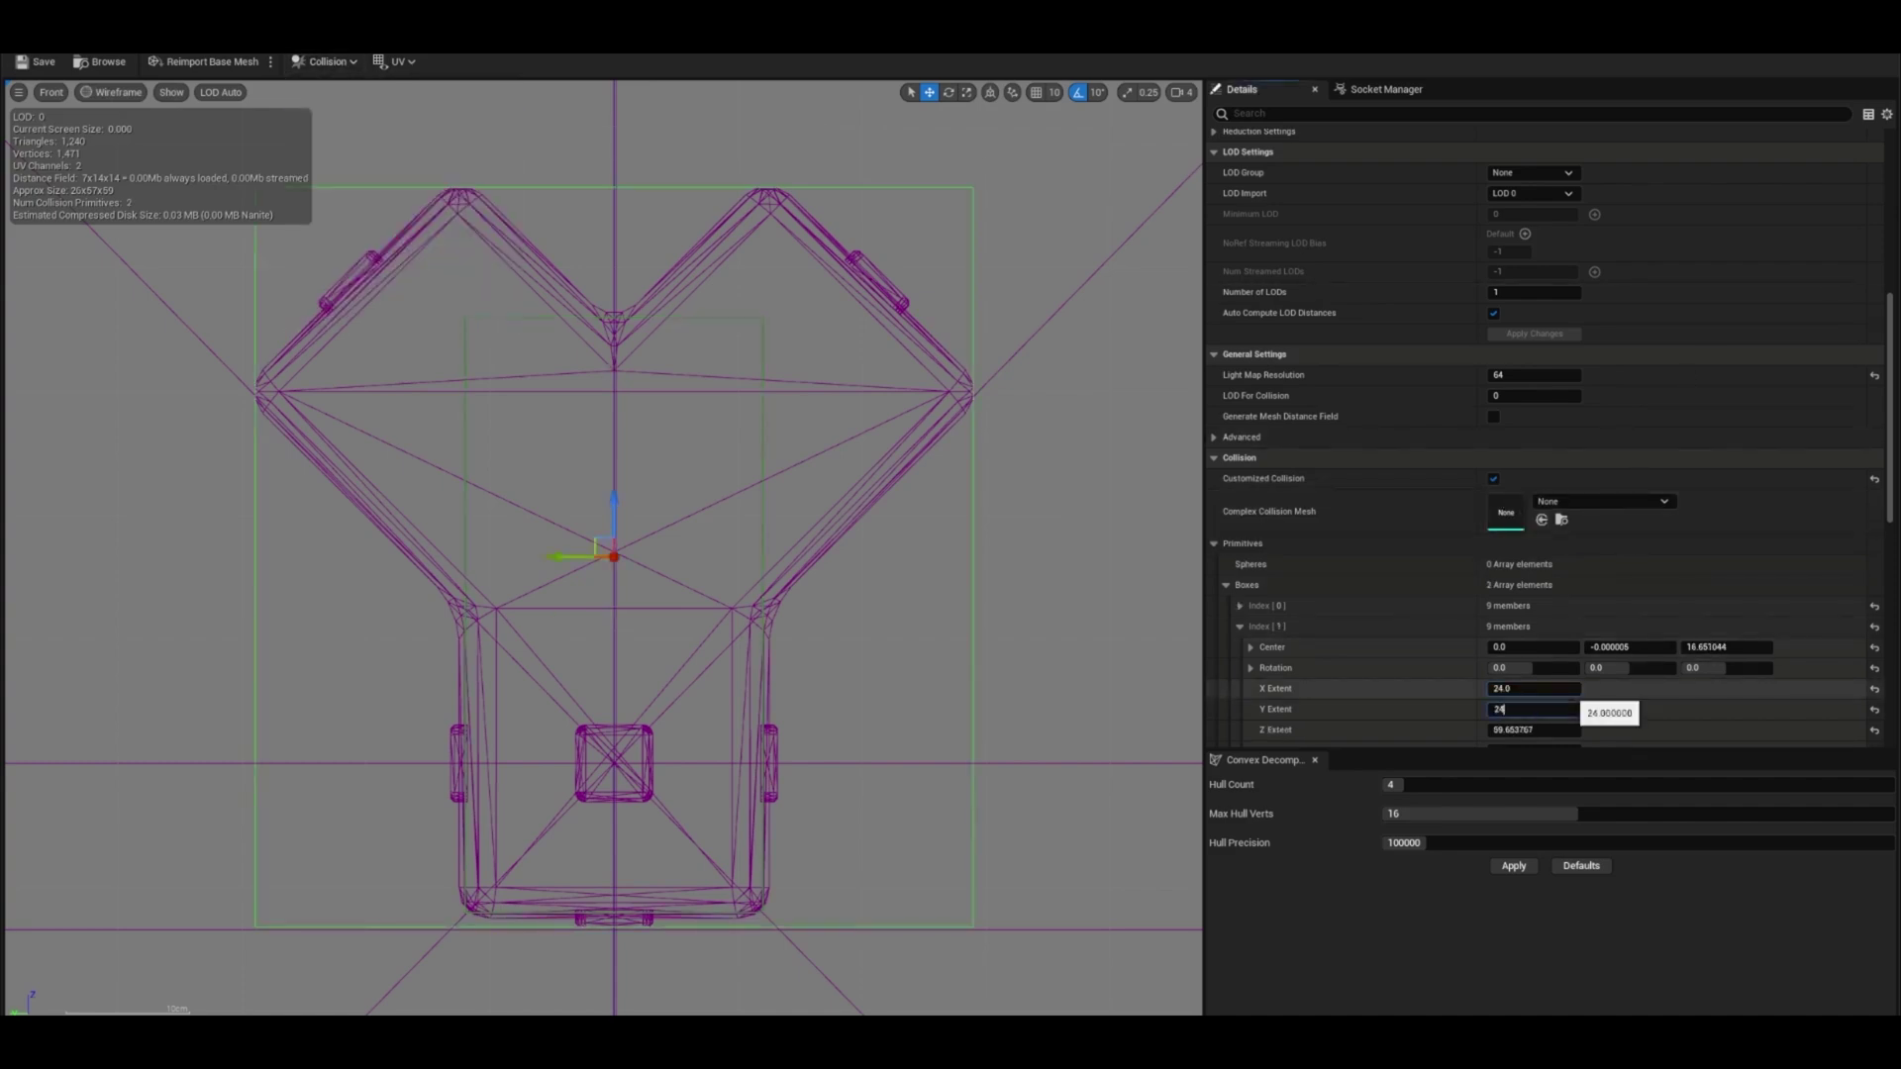
{"action": "left_click", "coordinate": [1616, 647]}
{"action": "left_click", "coordinate": [1591, 600]}
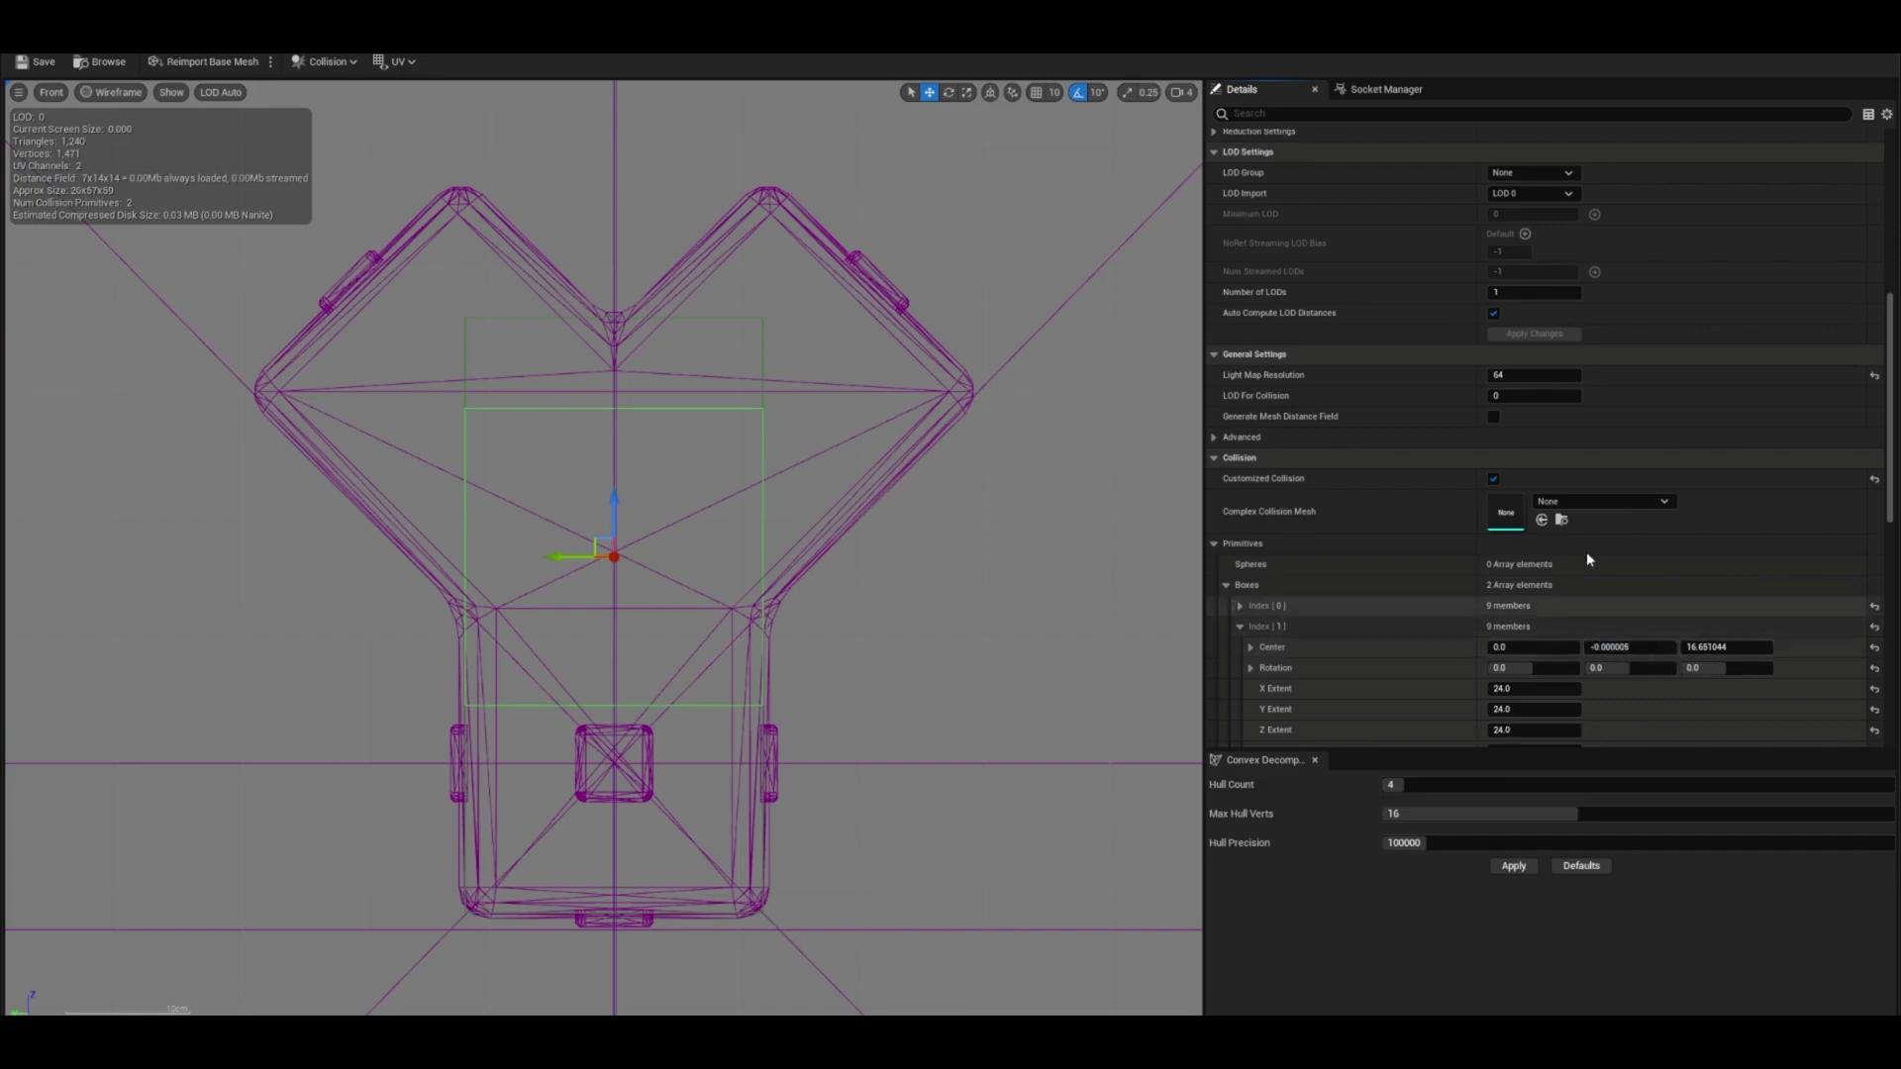
- Rotate the second box collision 45° with 45° rotation snapping and duplicate it so that each arm is covered
{"action": "left_click", "coordinate": [1095, 92]}
{"action": "left_click", "coordinate": [1108, 194]}
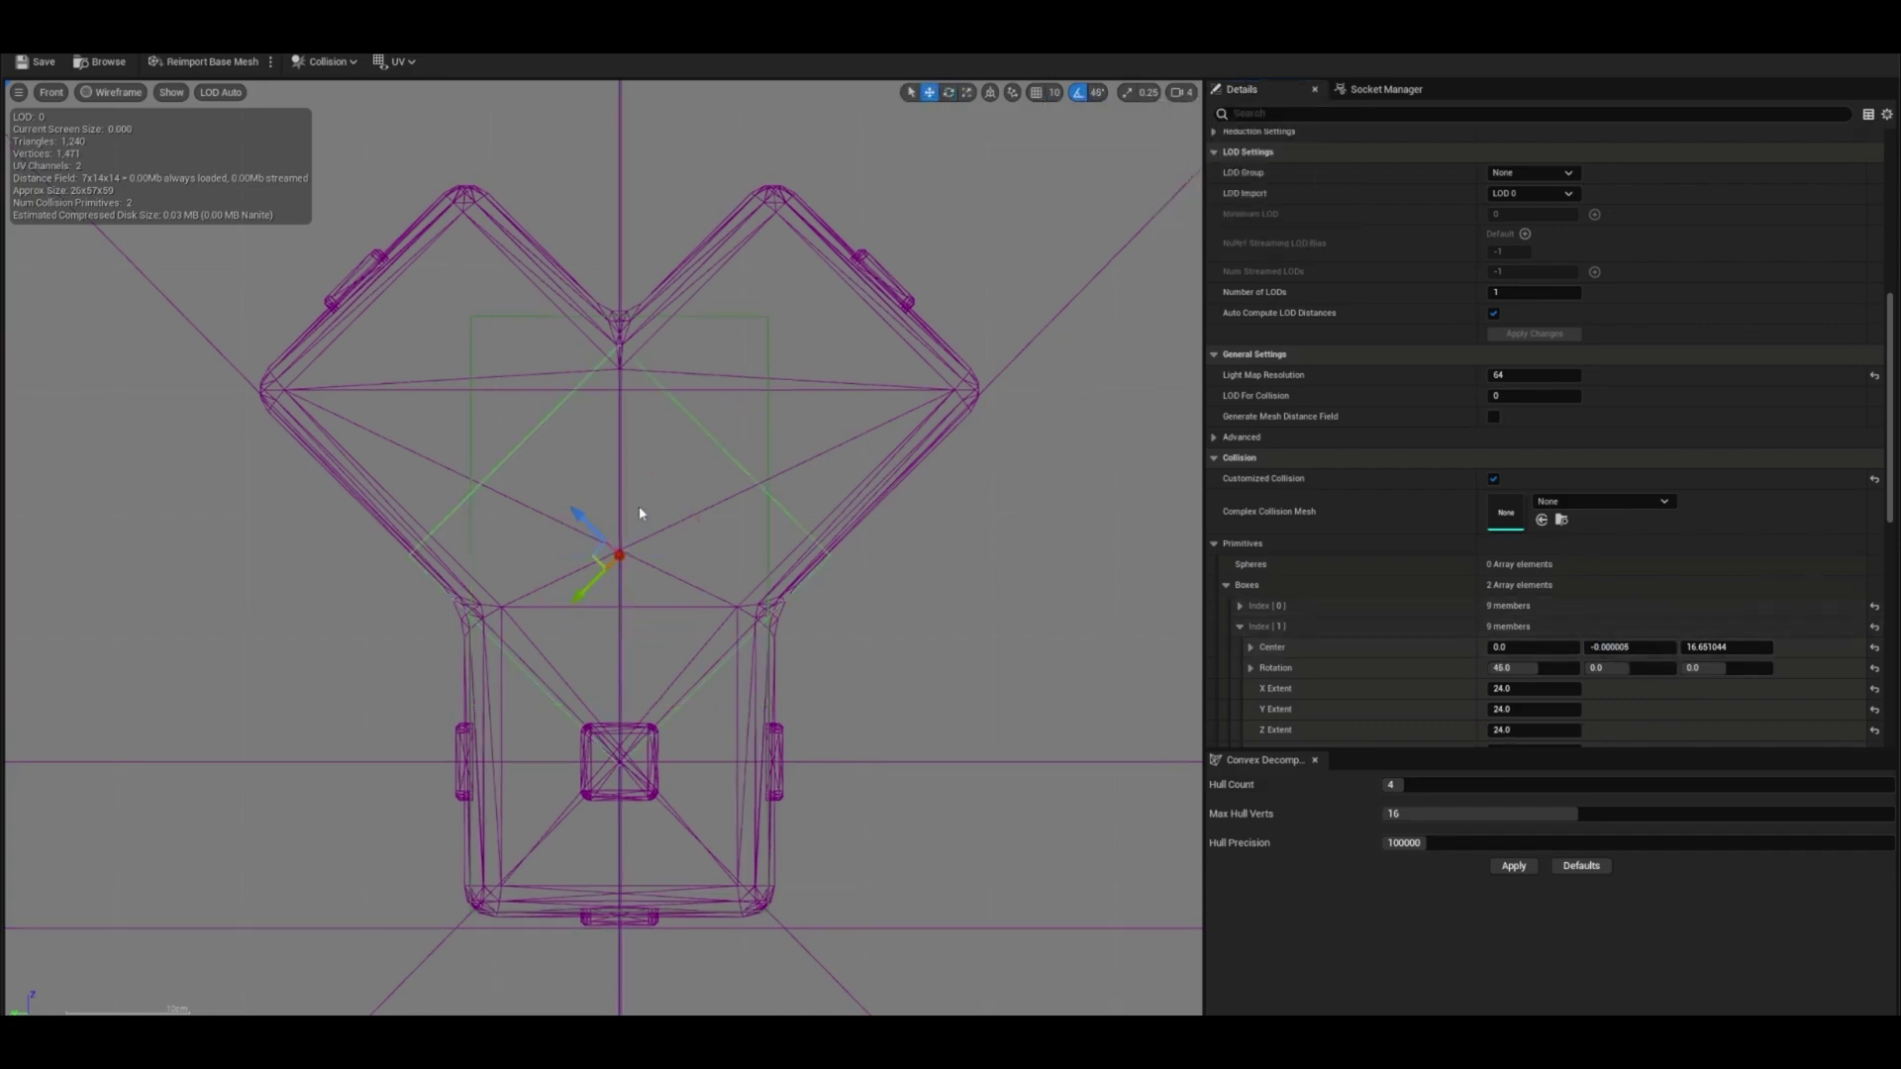
{"action": "left_click_drag", "start_coordinate": [437, 390], "coordinate": [826, 374], "text": "alt"}
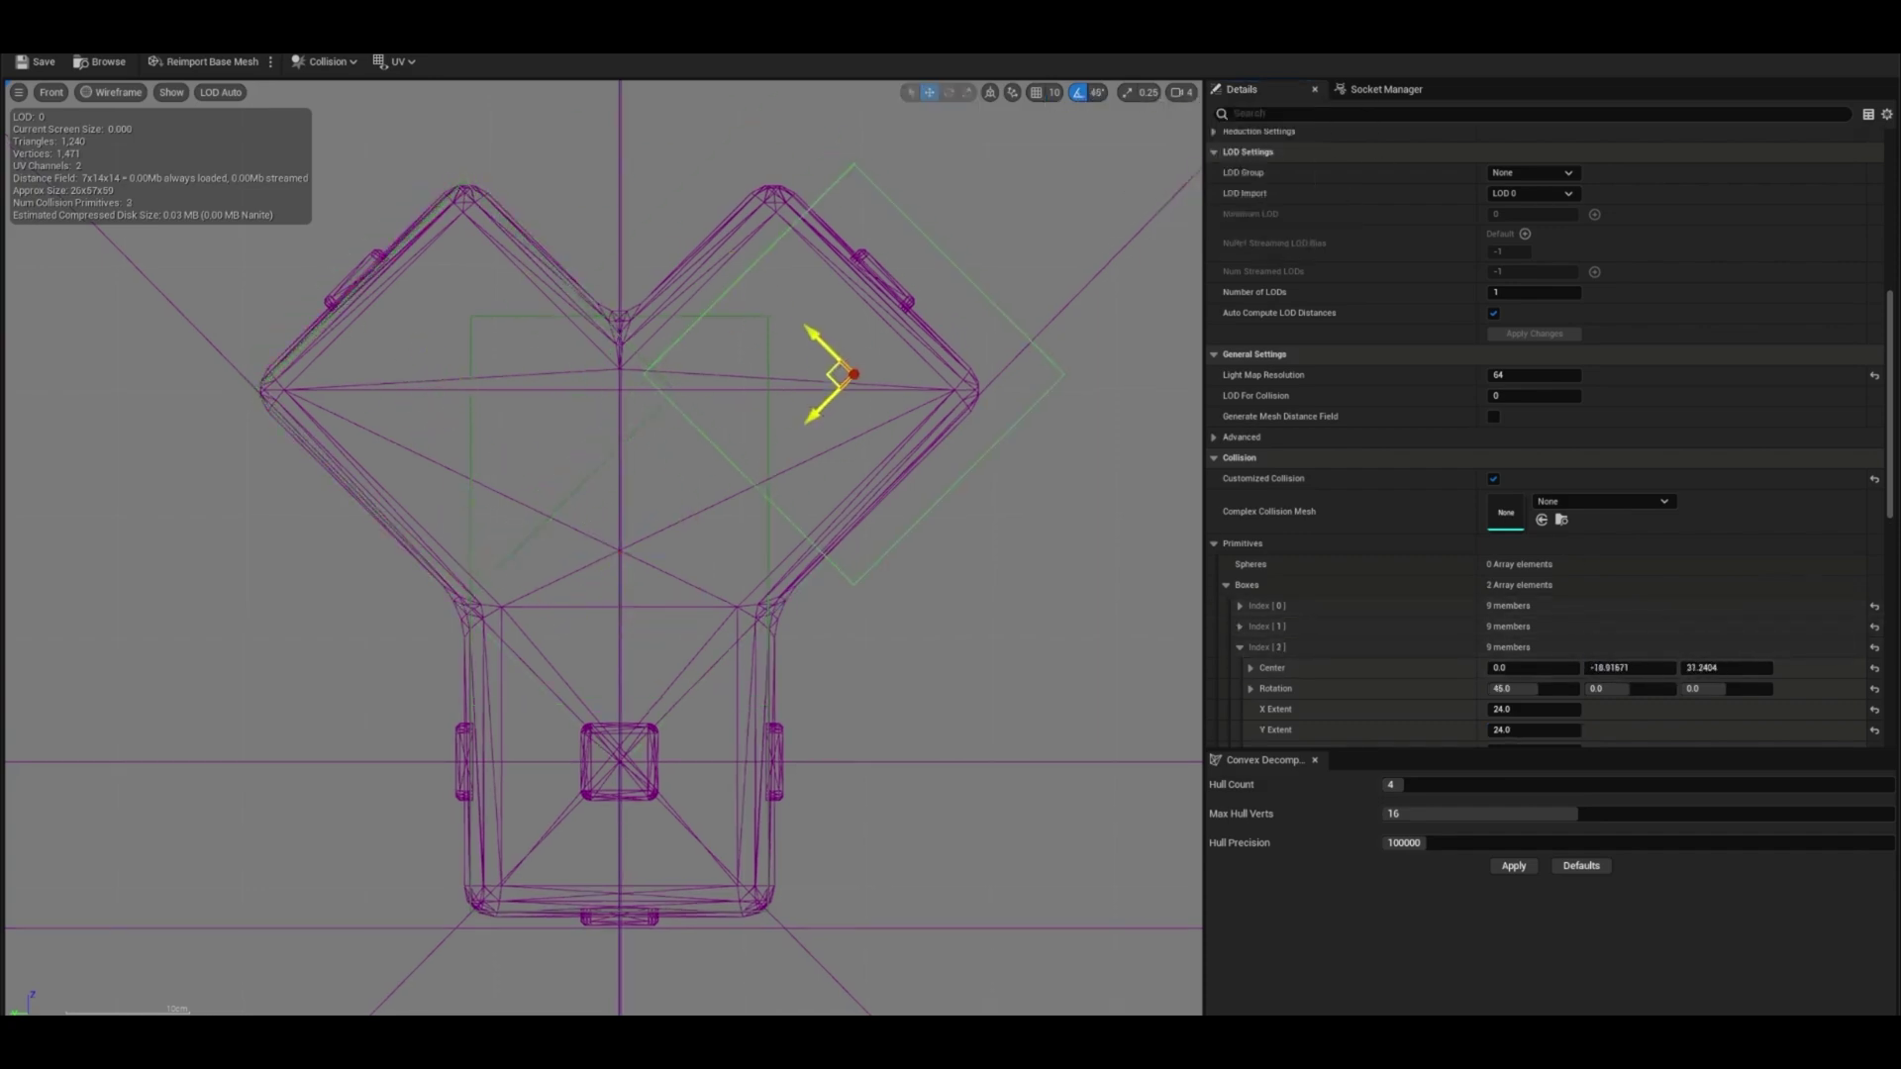
{"action": "left_click", "coordinate": [1095, 519]}
{"action": "left_click", "coordinate": [101, 93]}
{"action": "left_click", "coordinate": [58, 94]}
{"action": "left_click", "coordinate": [79, 133]}
{"action": "left_click_drag", "start_coordinate": [475, 377], "coordinate": [772, 396], "text": "alt"}
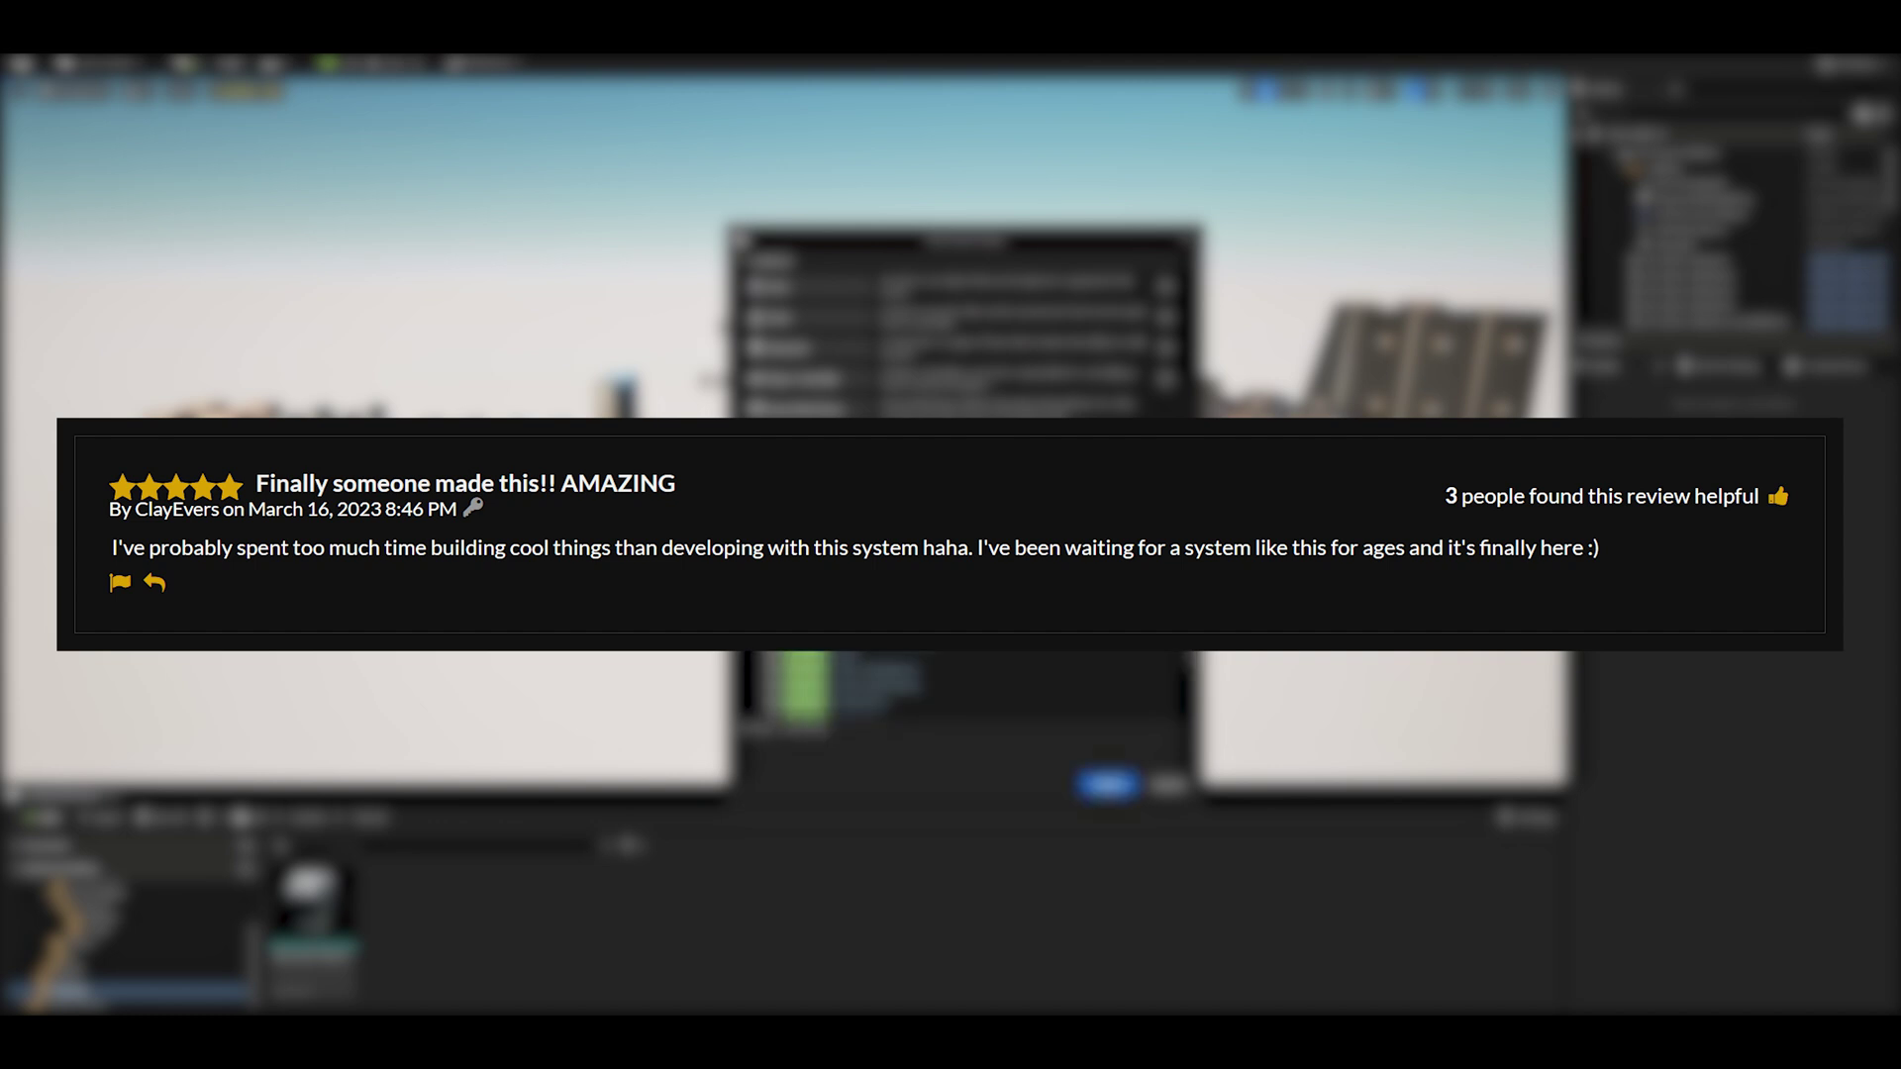
- Create the BP_Block_Small_YBlock Blueprint from the selected parent class and assign the SM_Small_YBlock static mesh to its StaticMesh component
{"action": "left_click", "coordinate": [1105, 790]}
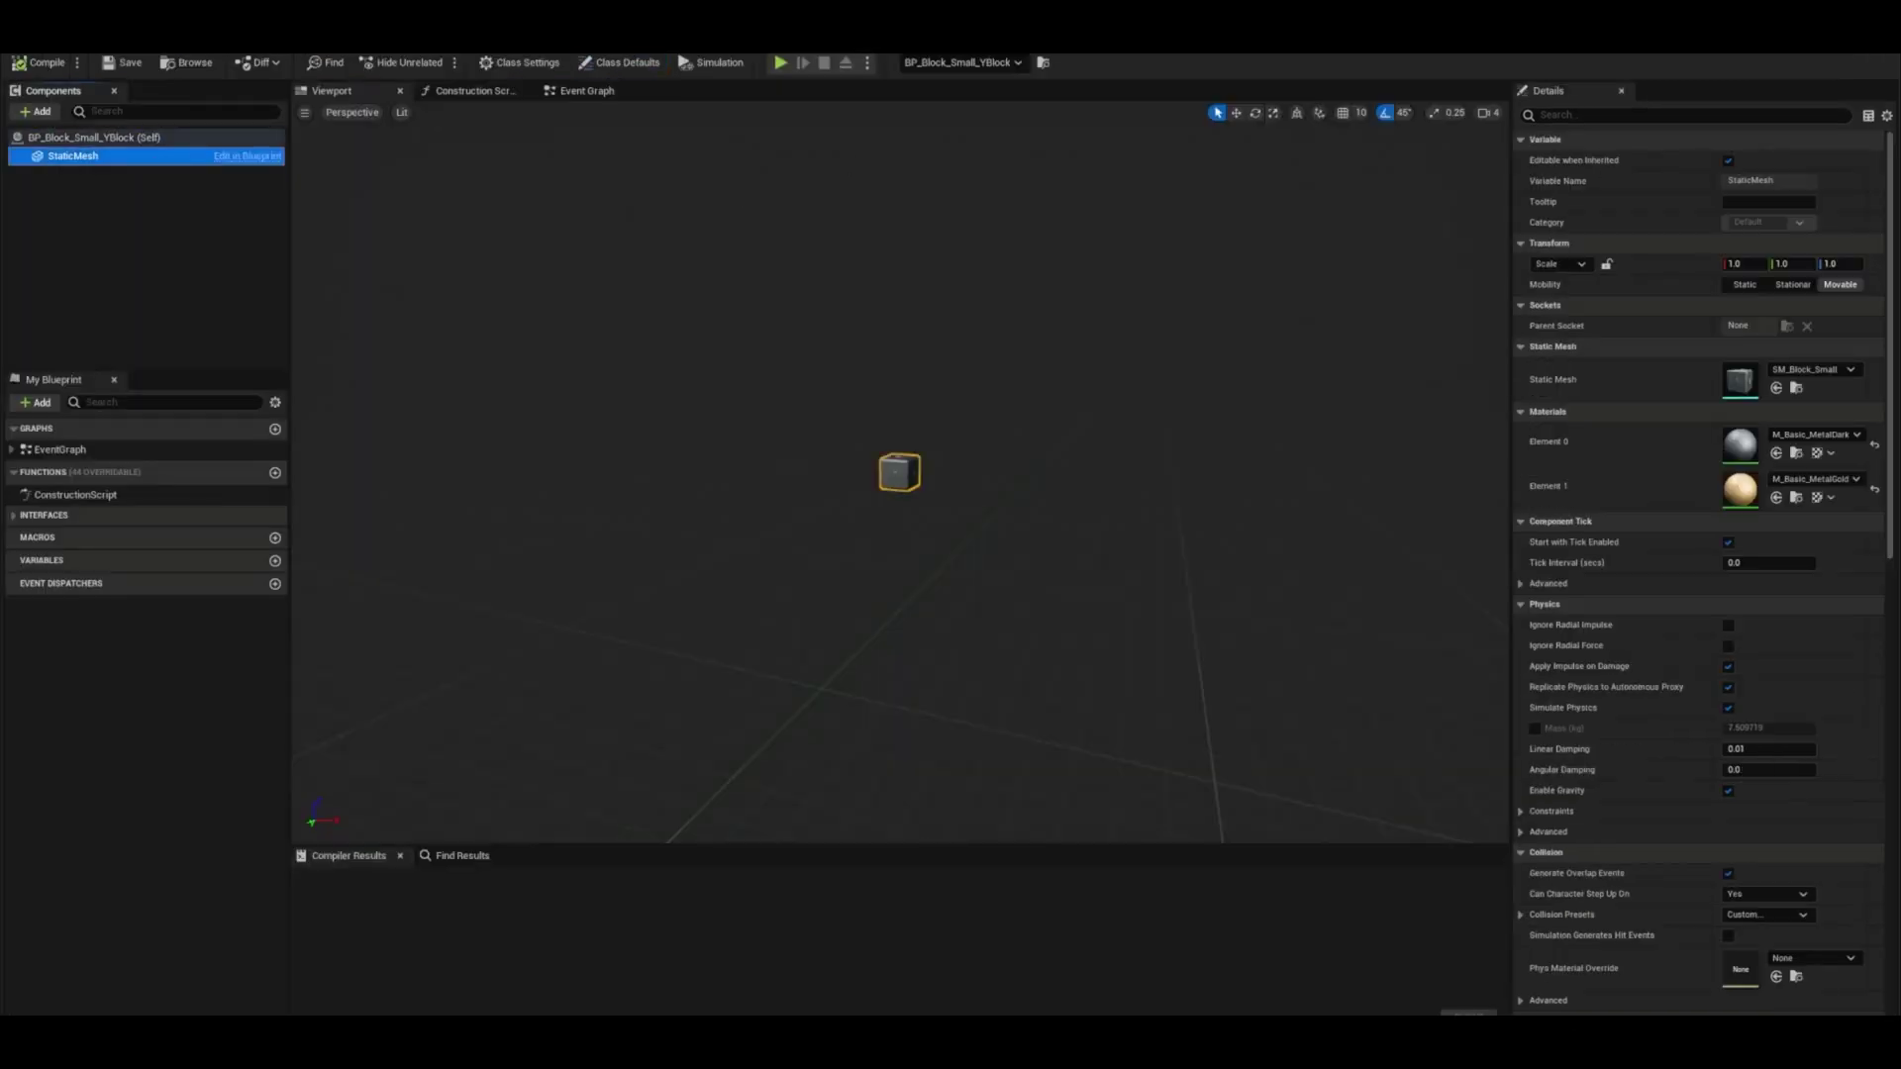
{"action": "left_click", "coordinate": [1813, 370]}
{"action": "left_click", "coordinate": [1831, 530]}
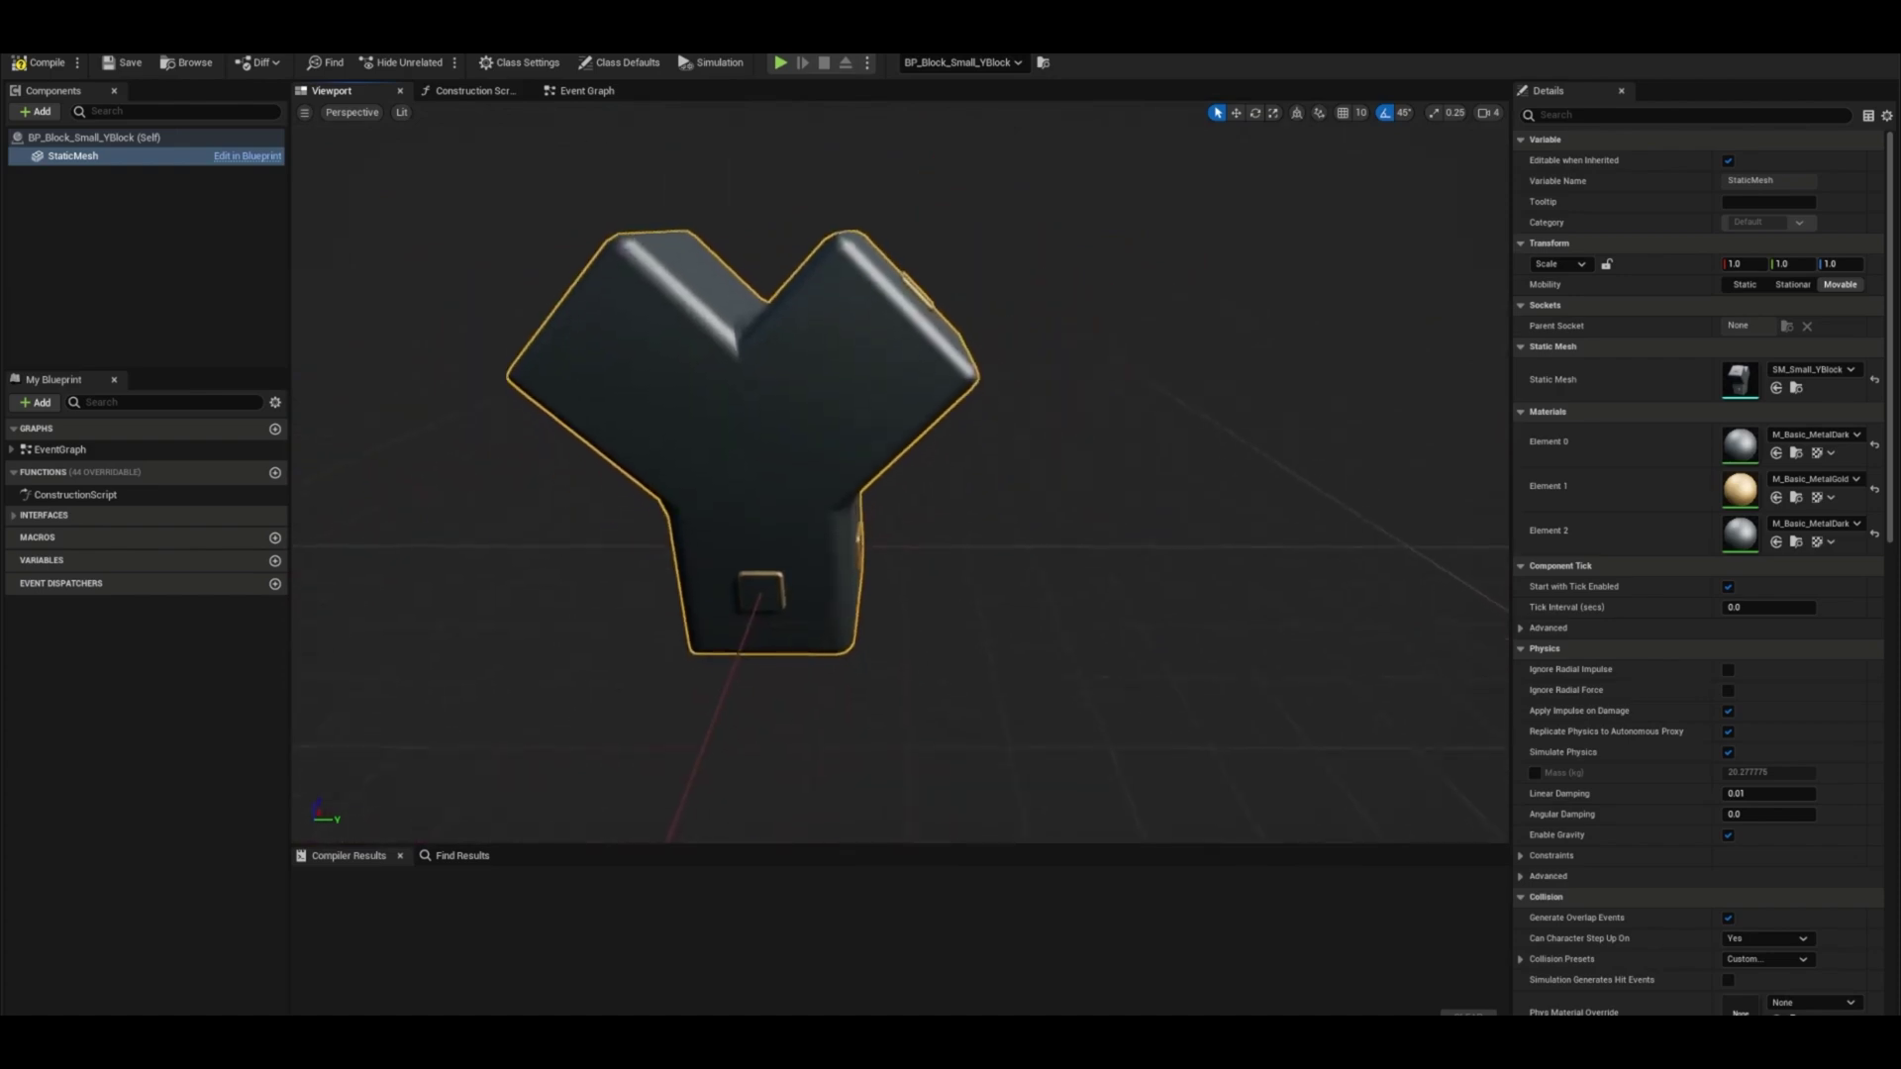
- Add an SC_SnapPoint component under the Y block Blueprint's static mesh and focus on it for positioning and rotating
{"action": "left_click", "coordinate": [37, 111]}
{"action": "type", "text": "sc"}
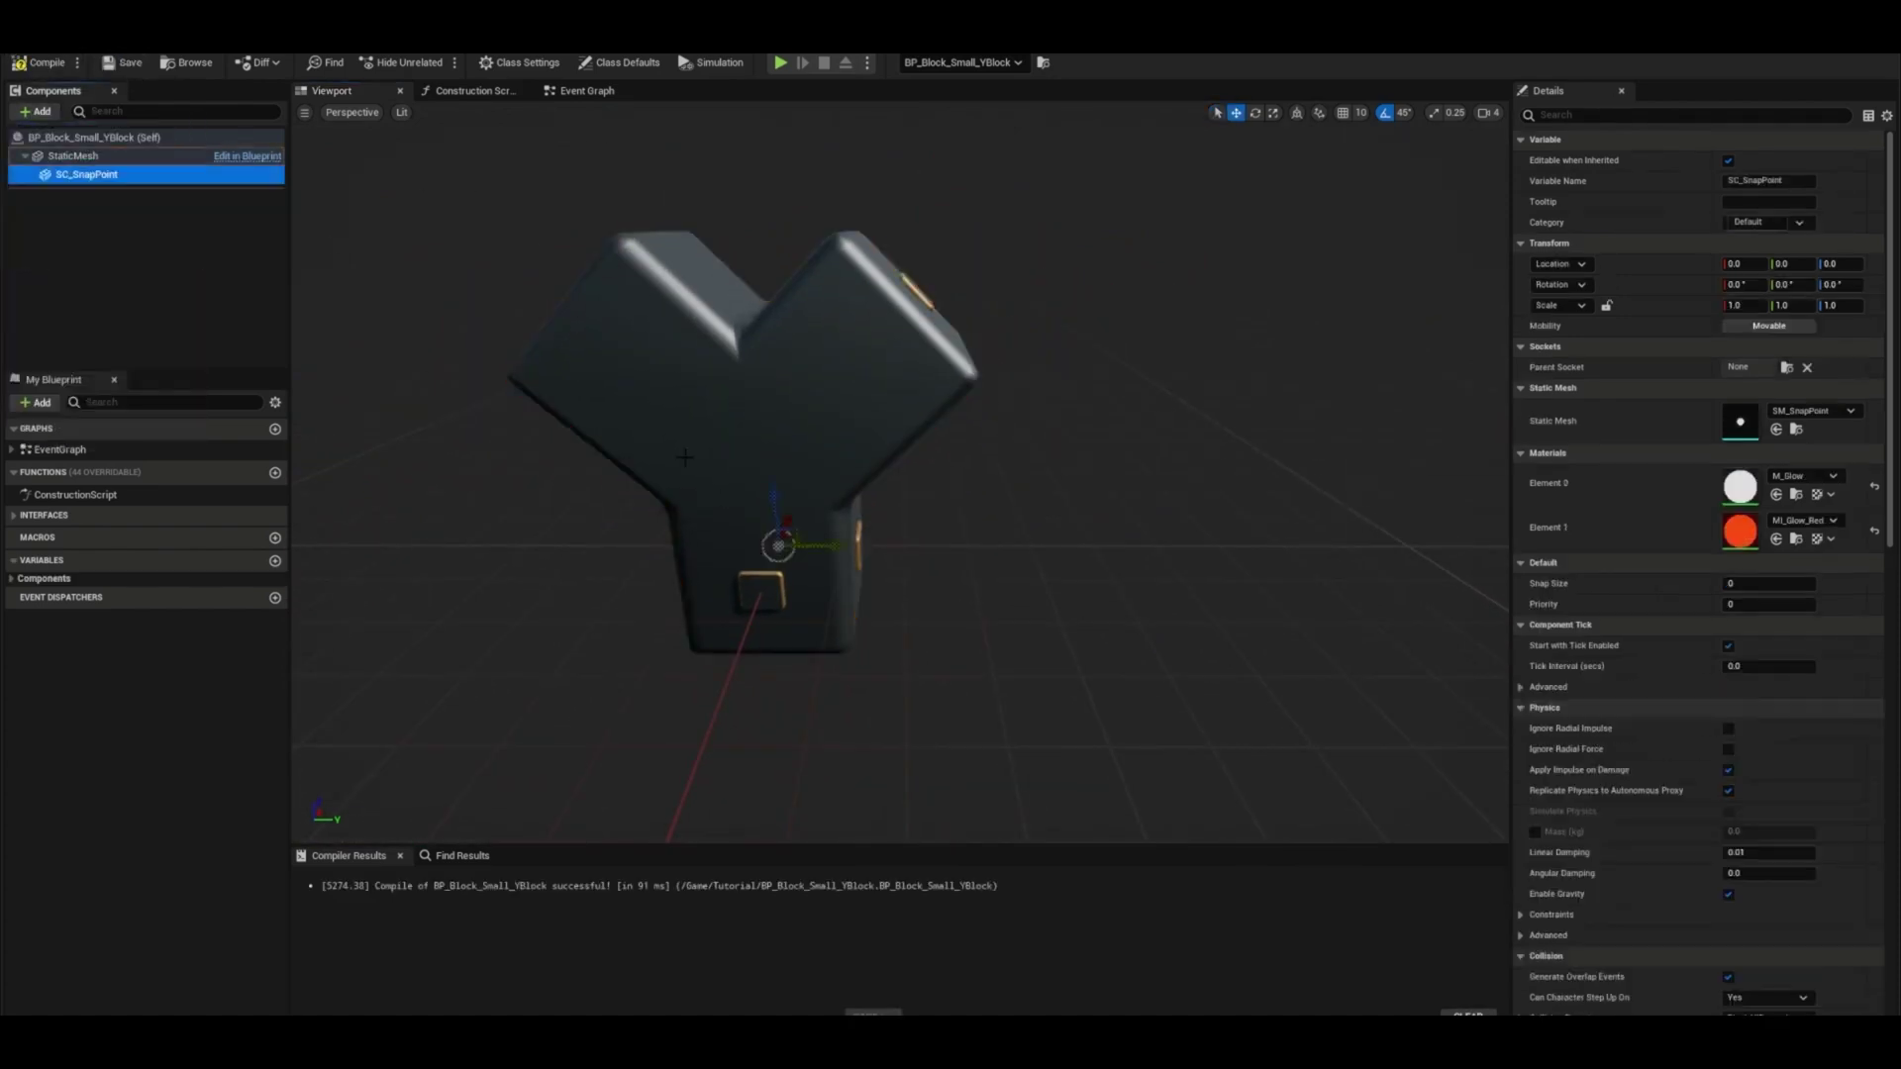
{"action": "key", "text": "f"}
{"action": "key", "text": "e"}
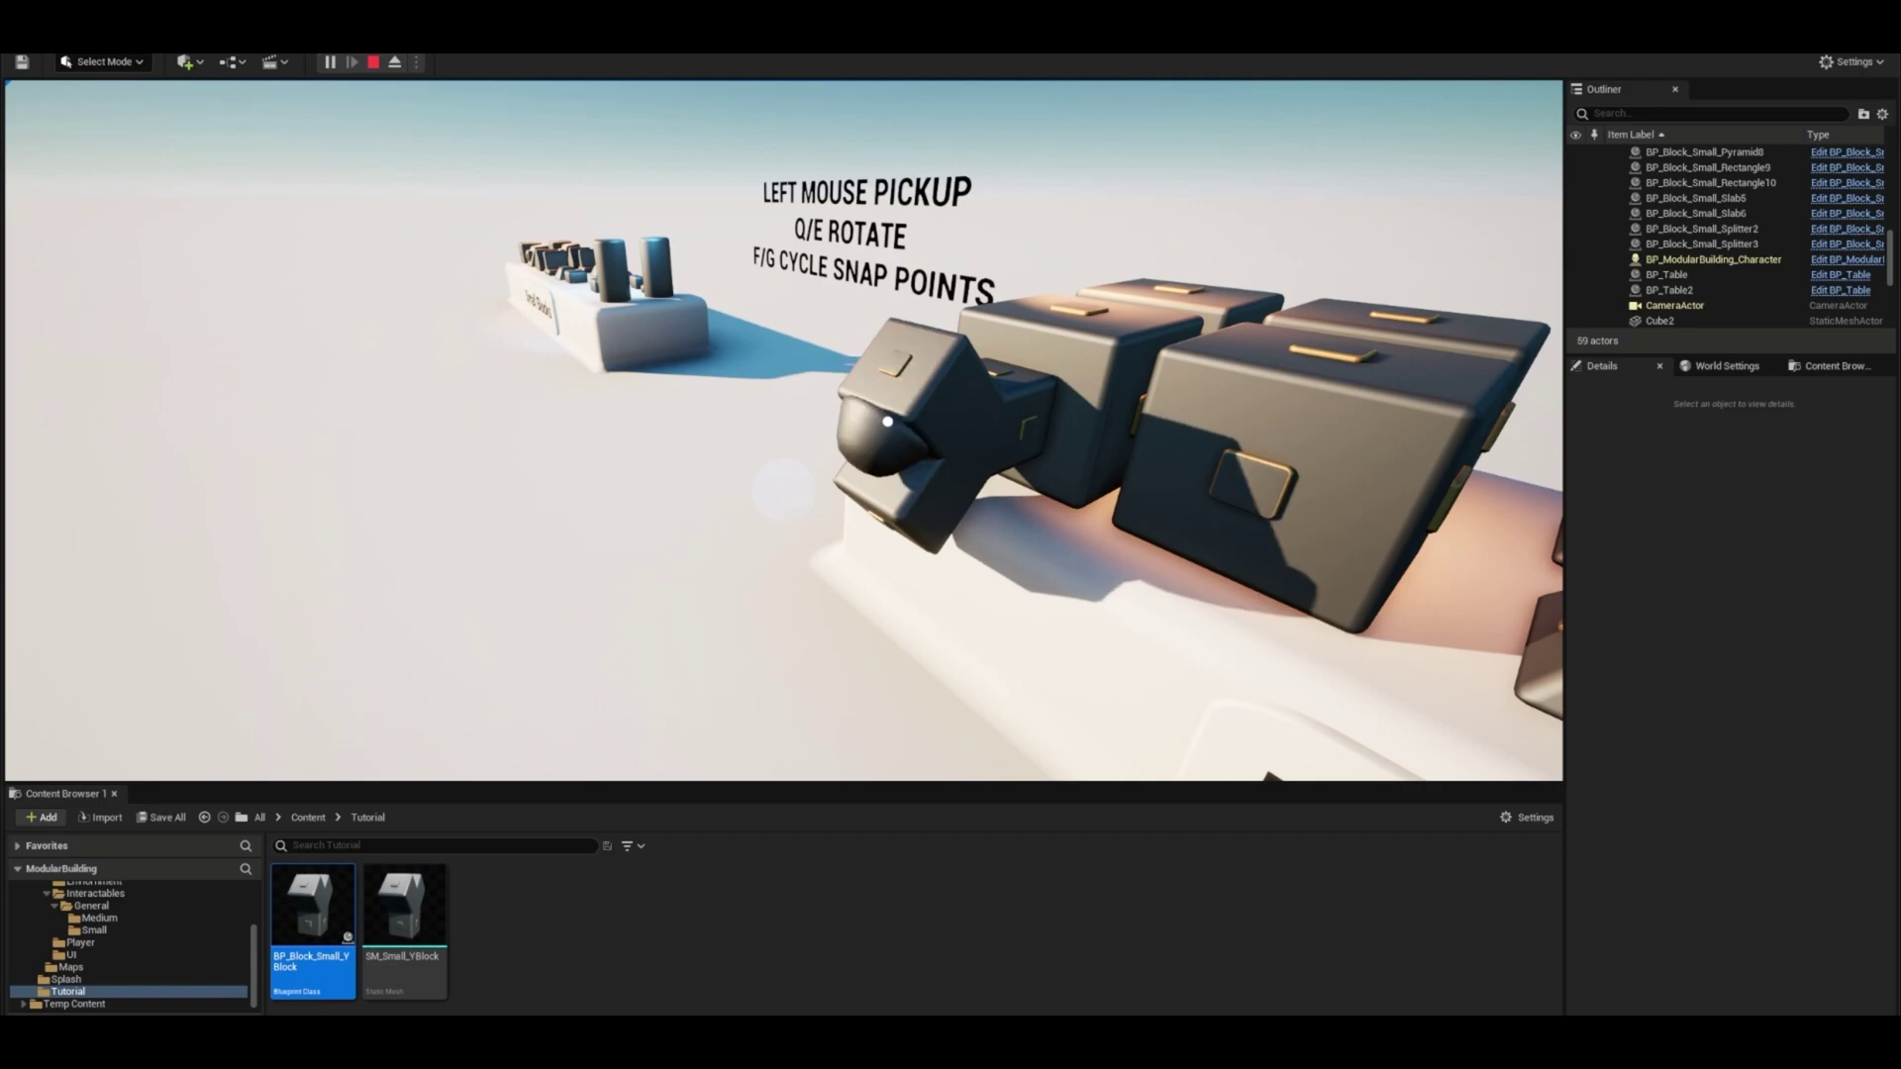
- Test snapping the Y block against the medium blocks in the running level
{"action": "key", "text": "w"}
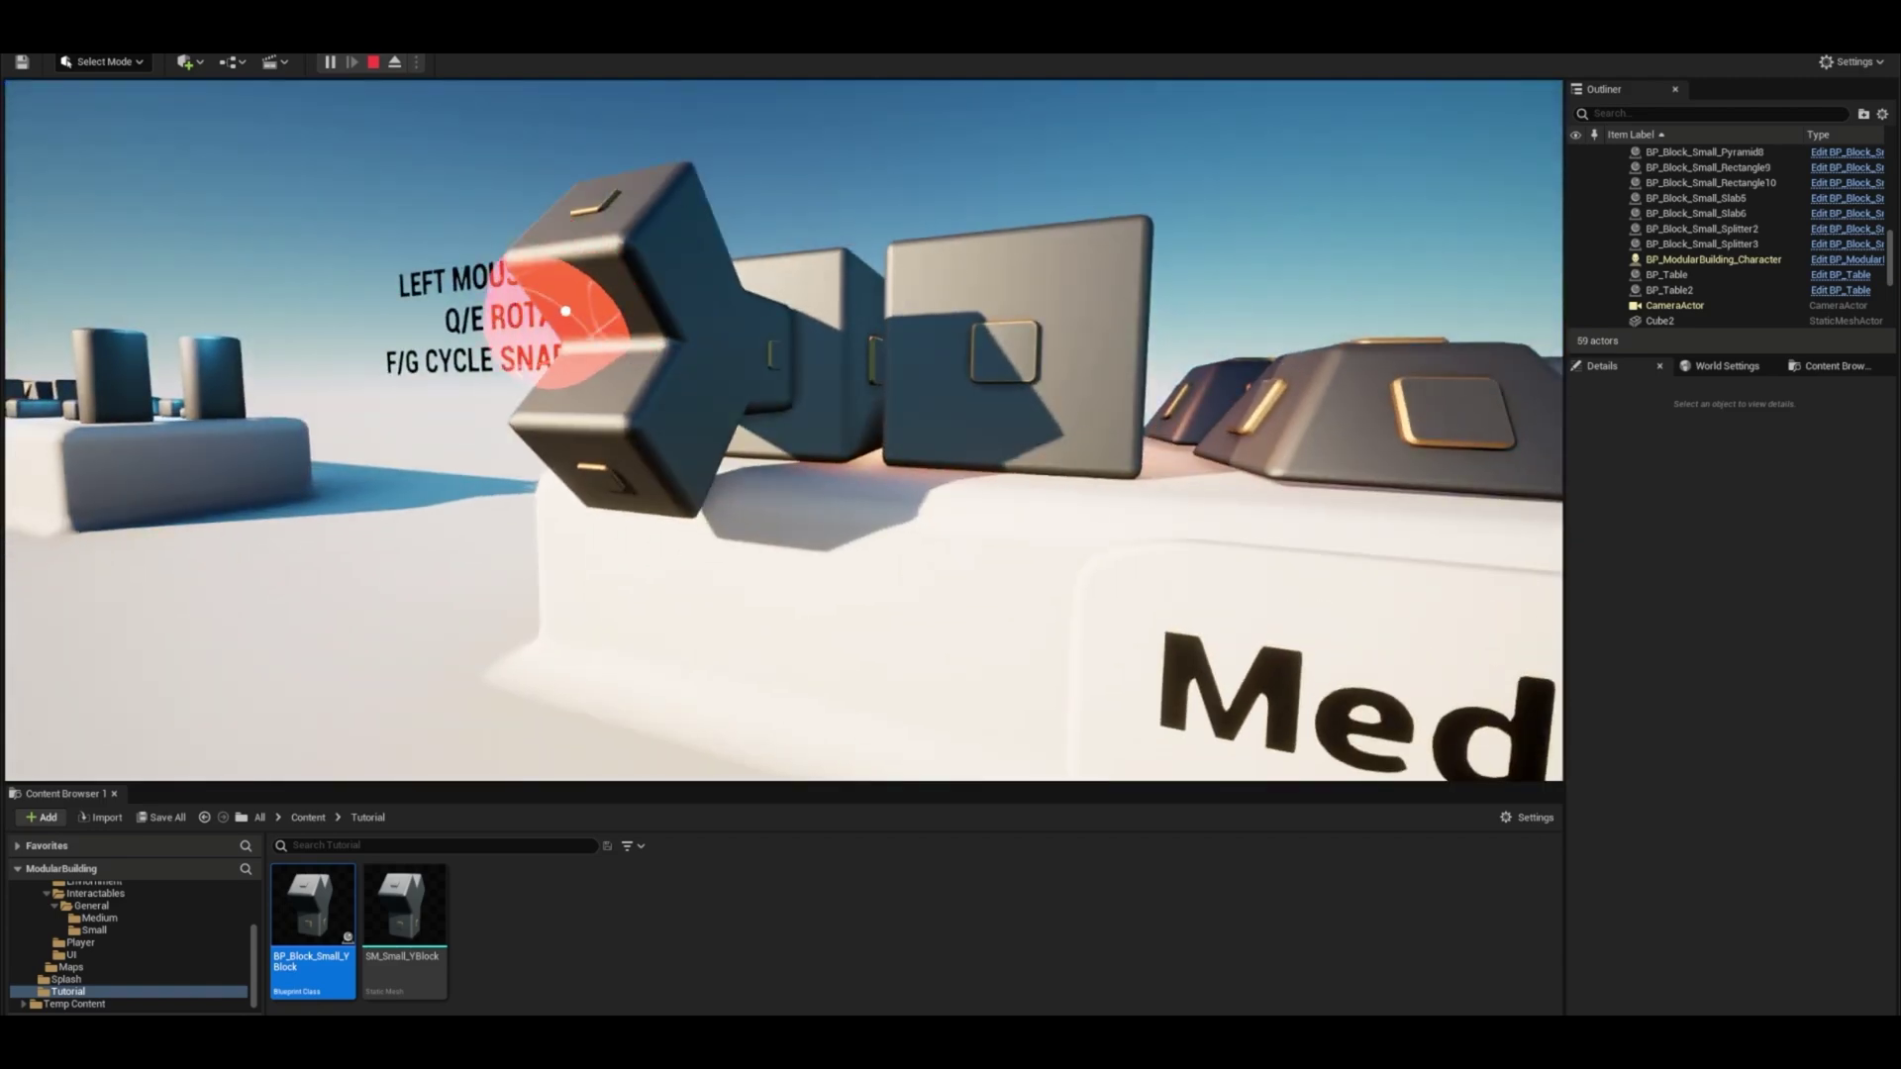
{"action": "left_click", "coordinate": [616, 371]}
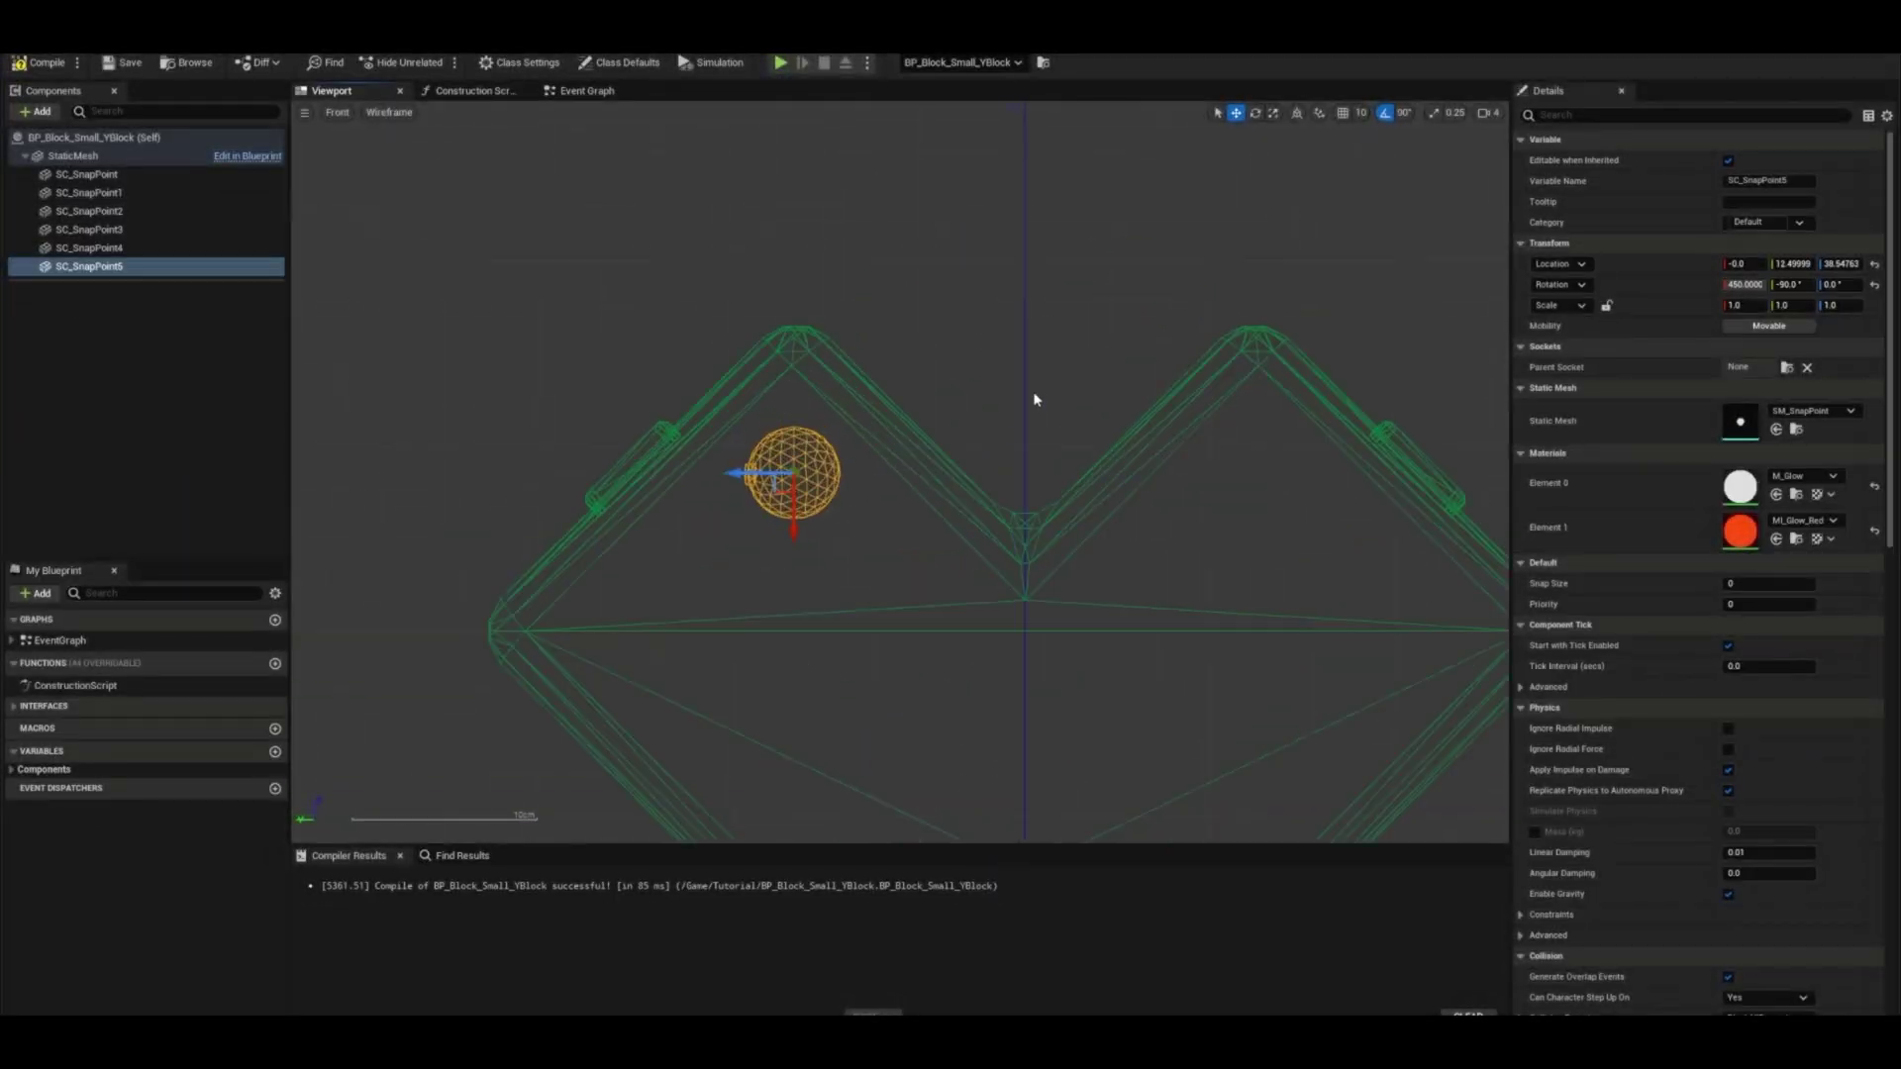
- Set the rotation snap to 45° for rotating the snap point in the Y block's arm
{"action": "left_click", "coordinate": [1403, 112]}
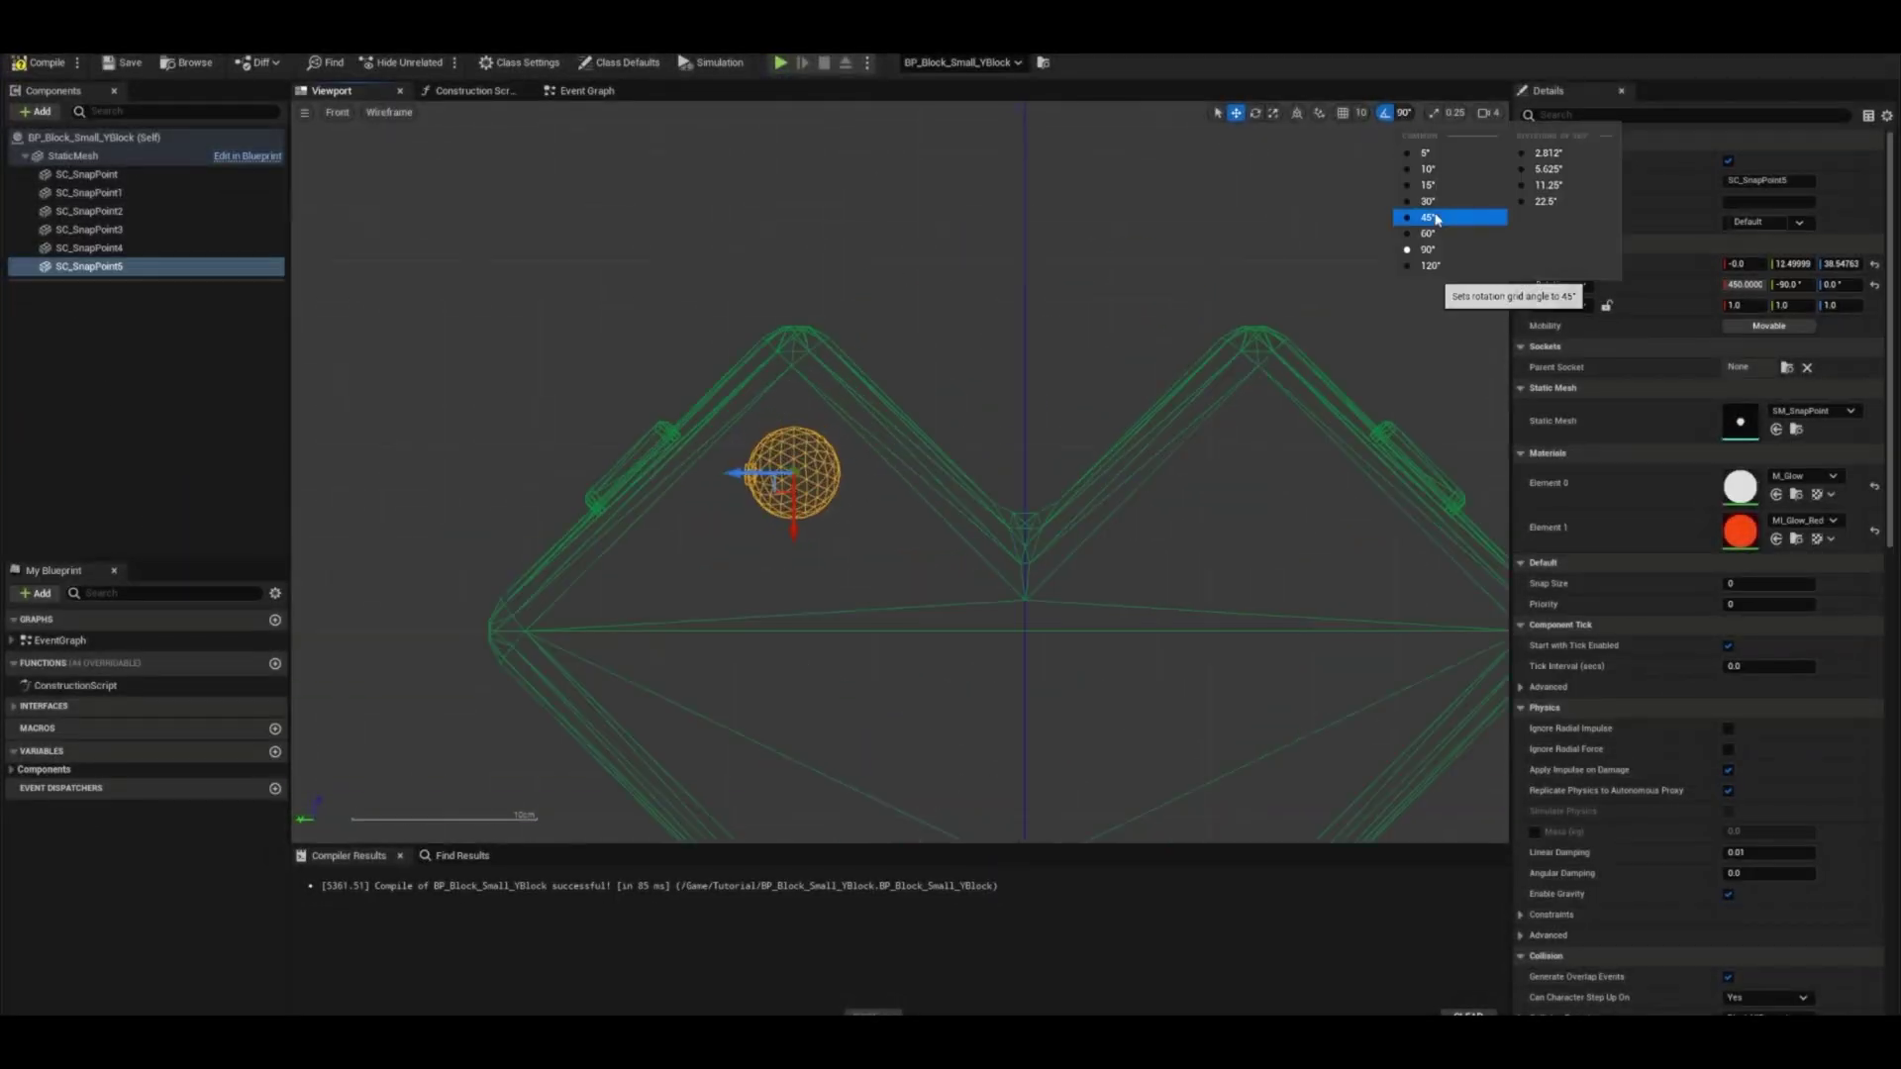
{"action": "left_click", "coordinate": [1429, 212]}
{"action": "key", "text": "e"}
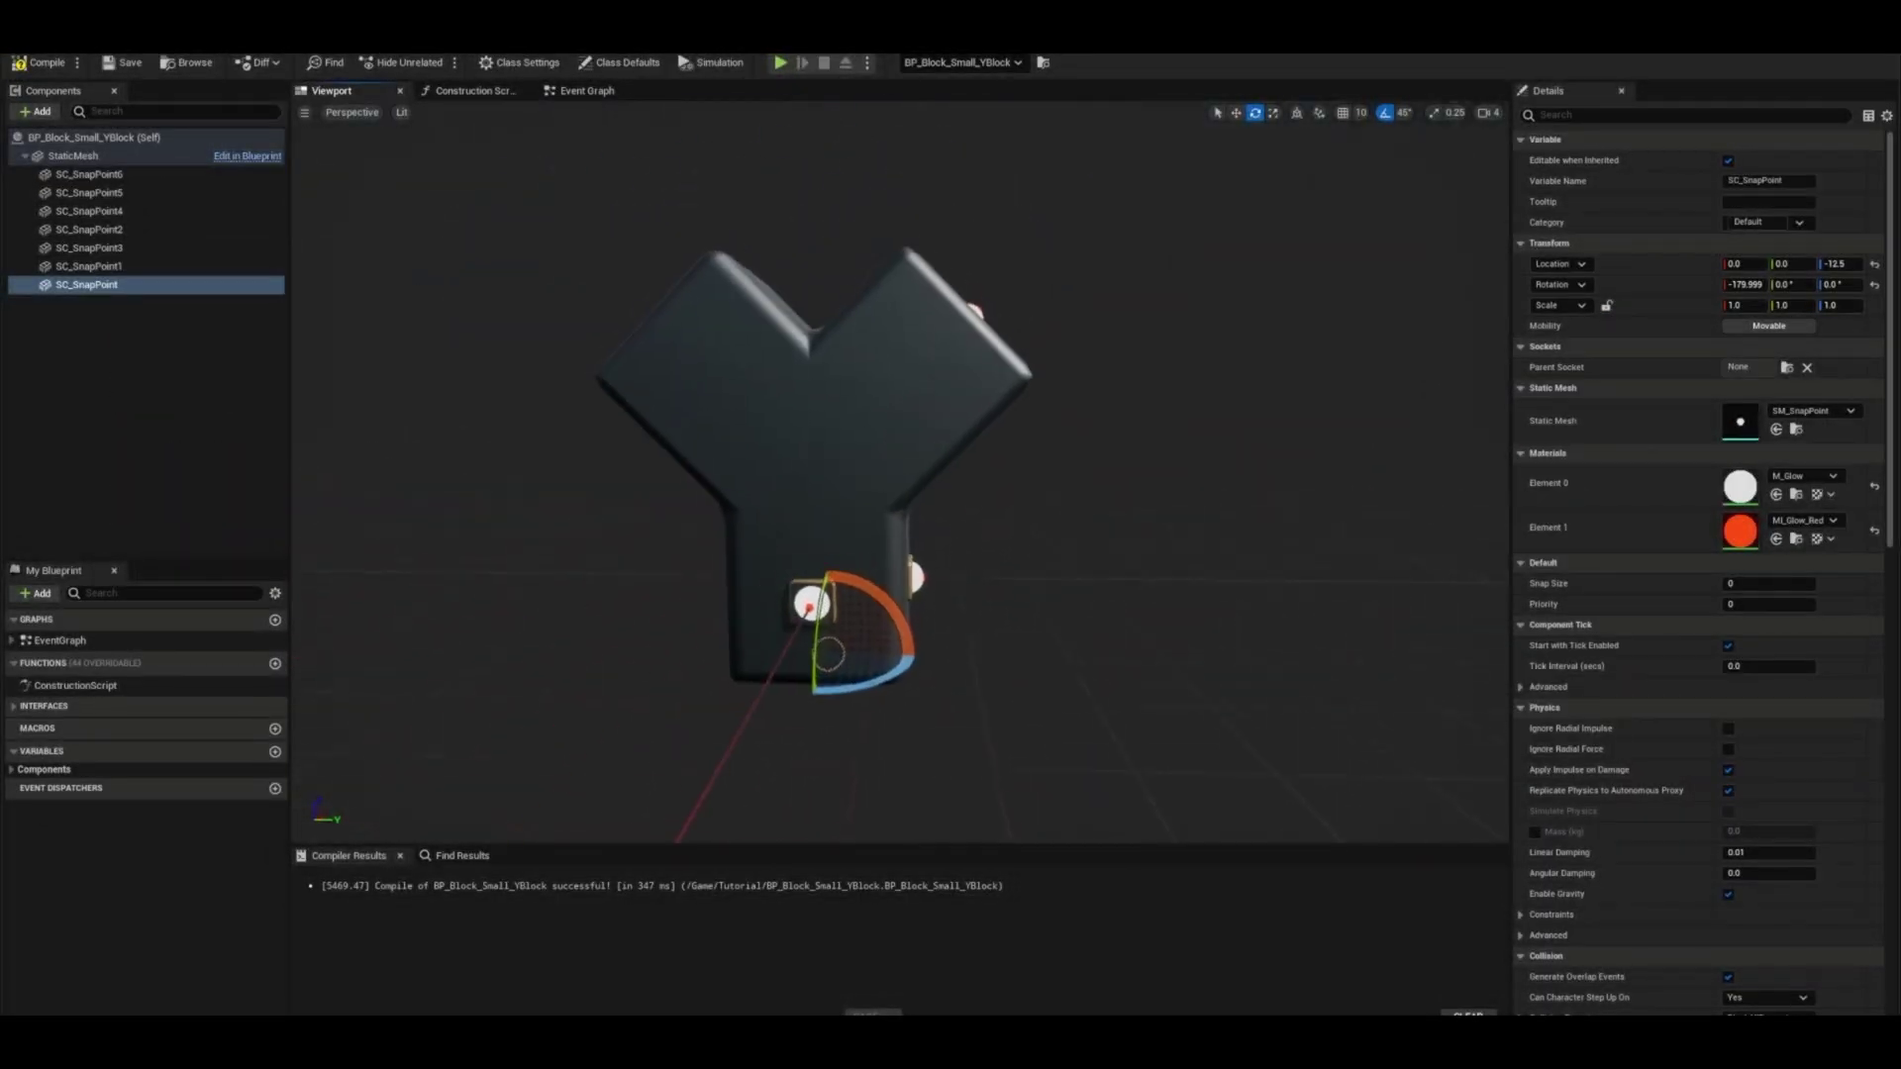
- Set Priority to 1 for a snap point on the stem's side and for one on the adjacent arm
{"action": "right_click_drag", "start_coordinate": [573, 640], "coordinate": [557, 628]}
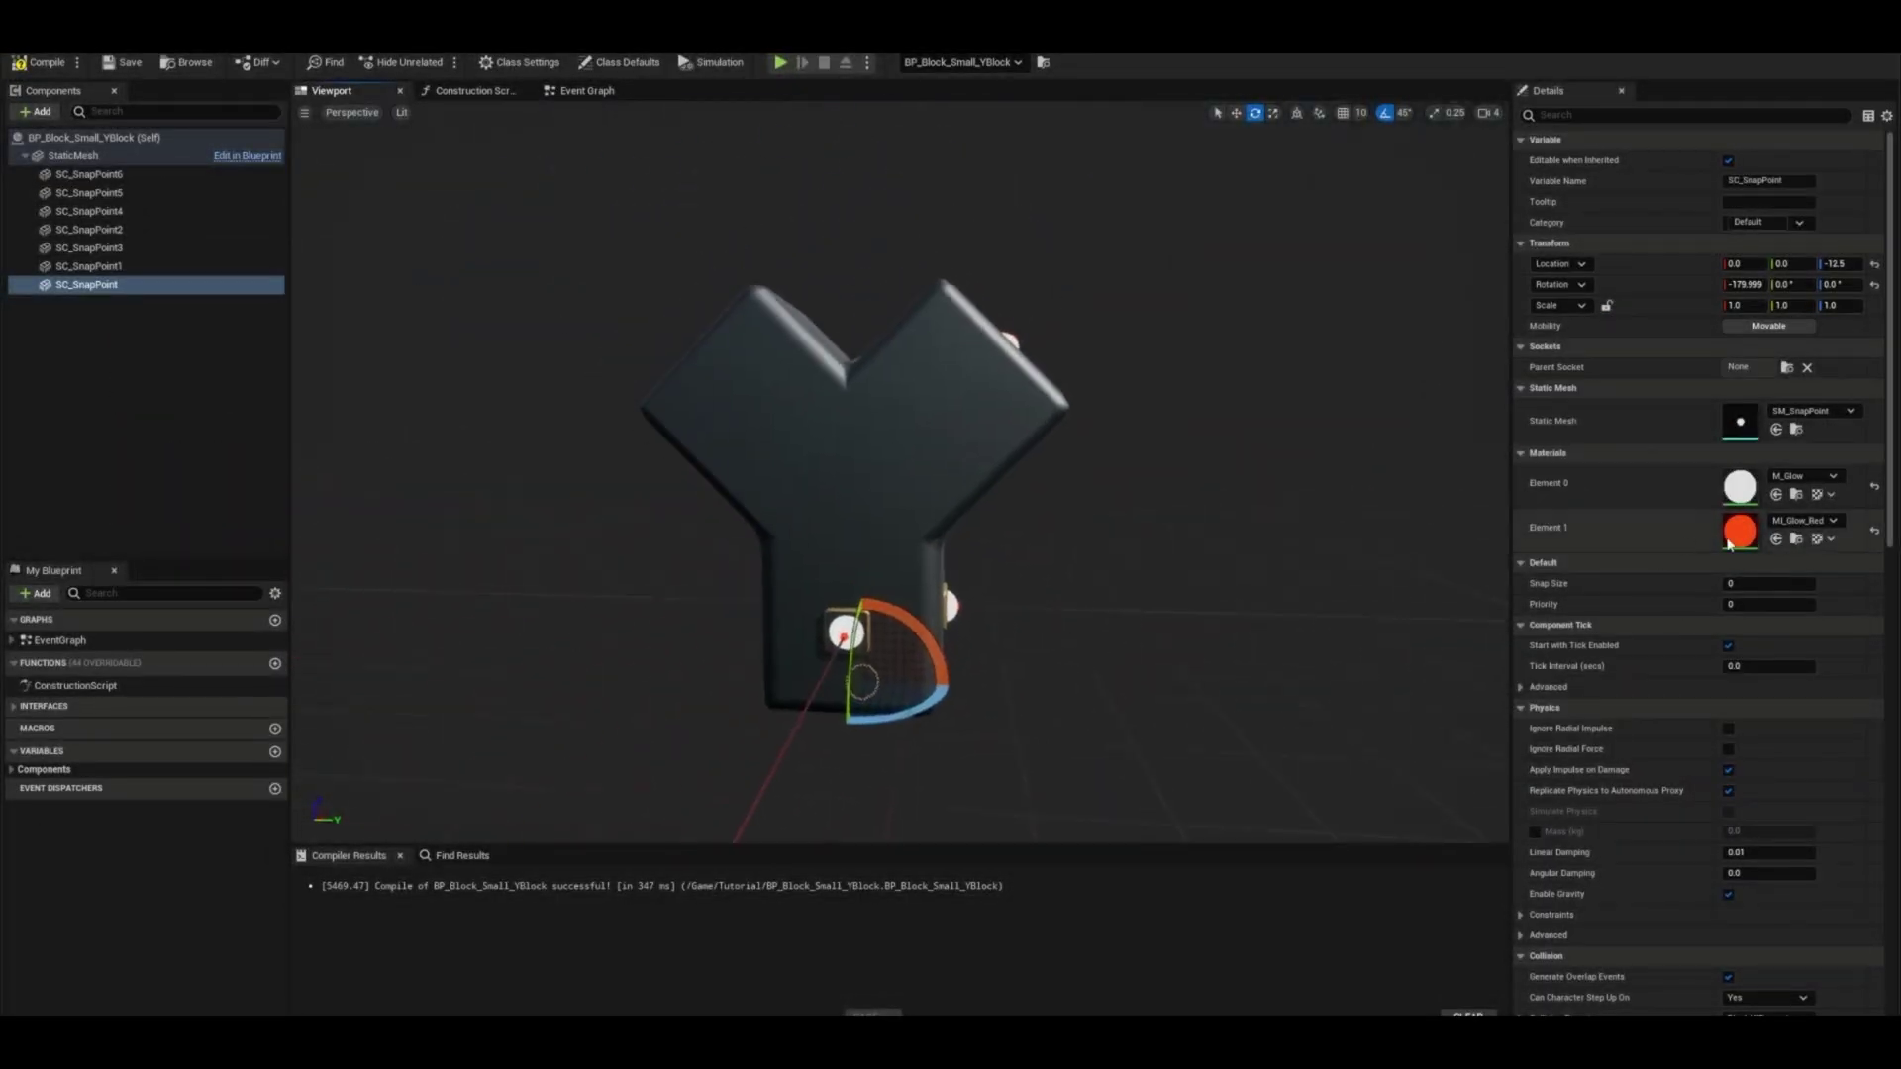
{"action": "left_click", "coordinate": [950, 605]}
{"action": "left_click", "coordinate": [1768, 605]}
{"action": "type", "text": "1"}
{"action": "right_click_drag", "start_coordinate": [1050, 475], "coordinate": [1028, 483]}
{"action": "left_click", "coordinate": [1065, 333]}
{"action": "left_click", "coordinate": [1768, 605]}
{"action": "type", "text": "1"}
- On the Y block's opposite side, set one snap point's Priority to 1 and another's to 5
{"action": "right_click_drag", "start_coordinate": [1287, 574], "coordinate": [1000, 592]}
{"action": "left_click", "coordinate": [901, 324]}
{"action": "left_click", "coordinate": [1768, 605]}
{"action": "type", "text": "1"}
{"action": "left_click", "coordinate": [956, 566]}
{"action": "left_click", "coordinate": [1056, 602]}
{"action": "left_click", "coordinate": [1768, 605]}
{"action": "type", "text": "5"}
{"action": "left_click", "coordinate": [873, 561]}
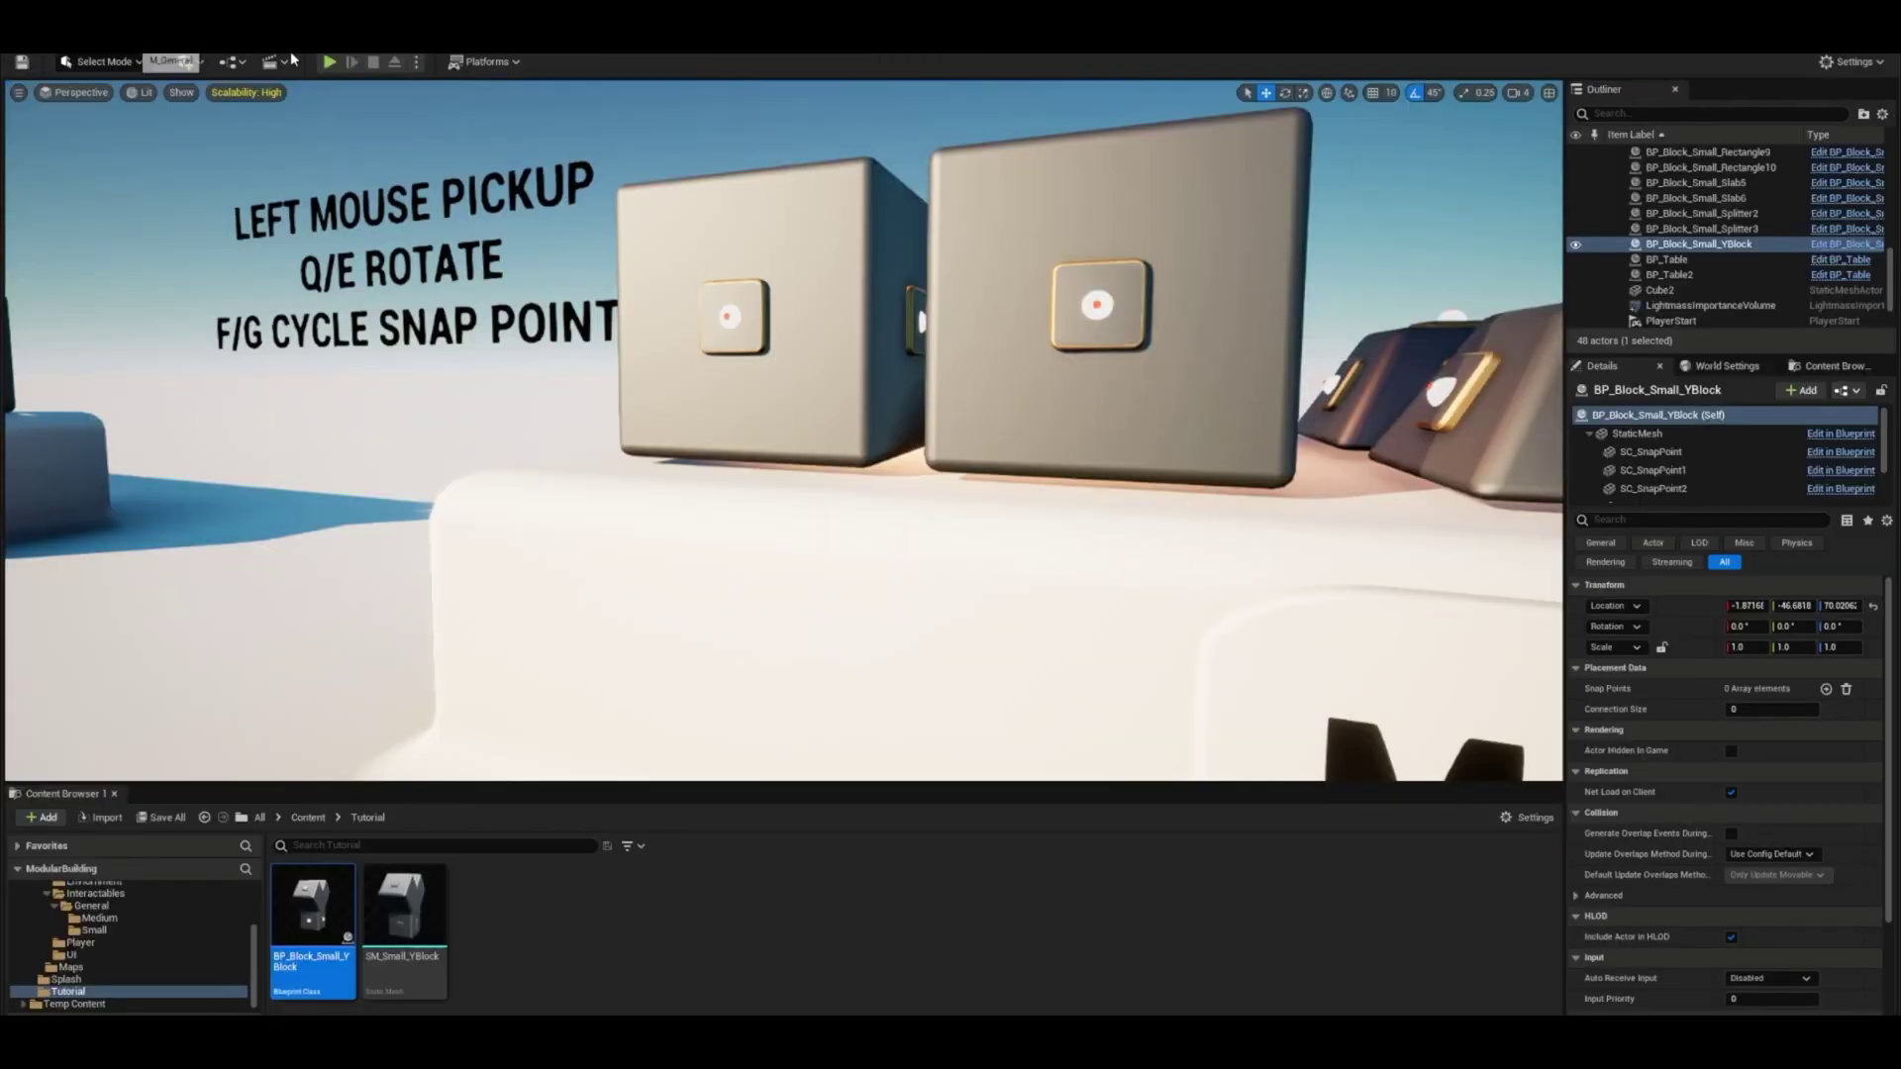
- In a play test, pick up the Y block, cycle through its snap points, rotate it and place it on a medium cube
{"action": "key", "text": "w"}
{"action": "key", "text": "f"}
{"action": "key", "text": "f"}
{"action": "key", "text": "f"}
{"action": "key", "text": "f"}
{"action": "key", "text": "f"}
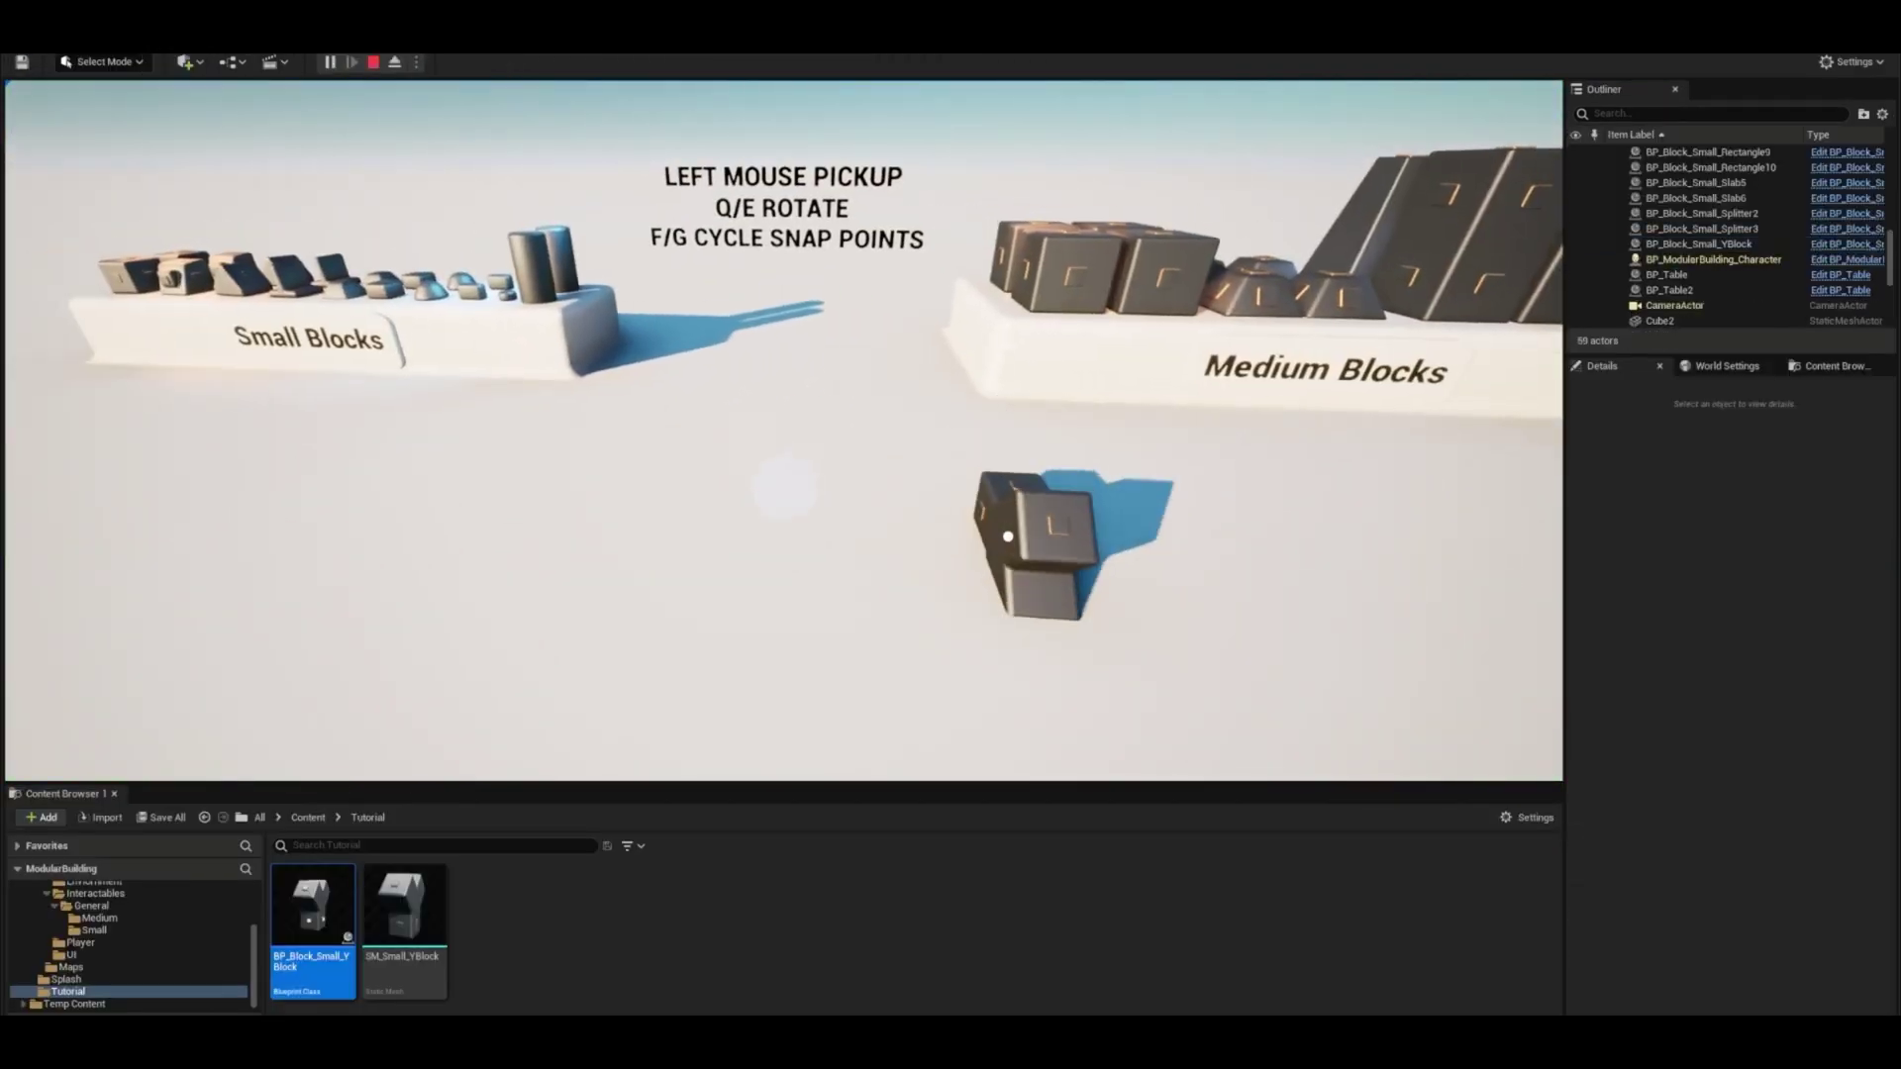
{"action": "key", "text": "f"}
{"action": "key", "text": "f"}
{"action": "key", "text": "f"}
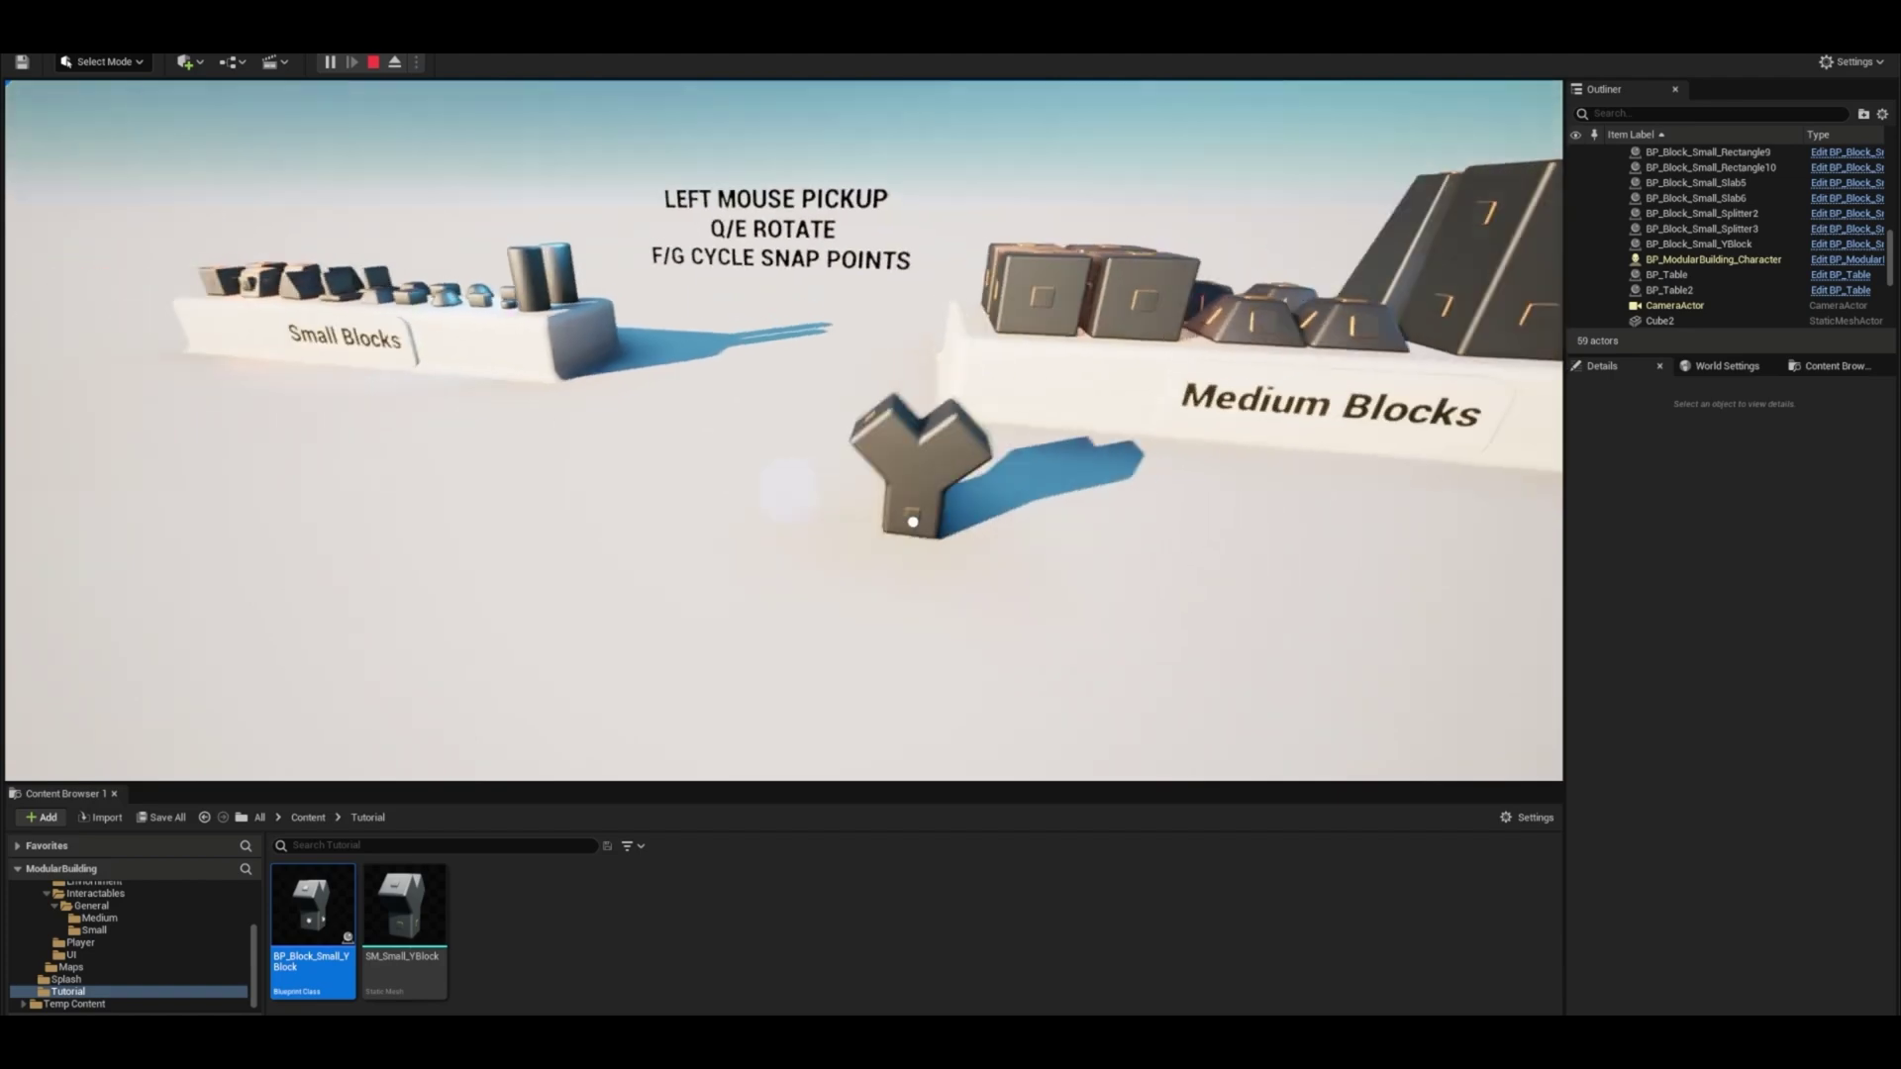
{"action": "key", "text": "e"}
{"action": "left_click", "coordinate": [1035, 301]}
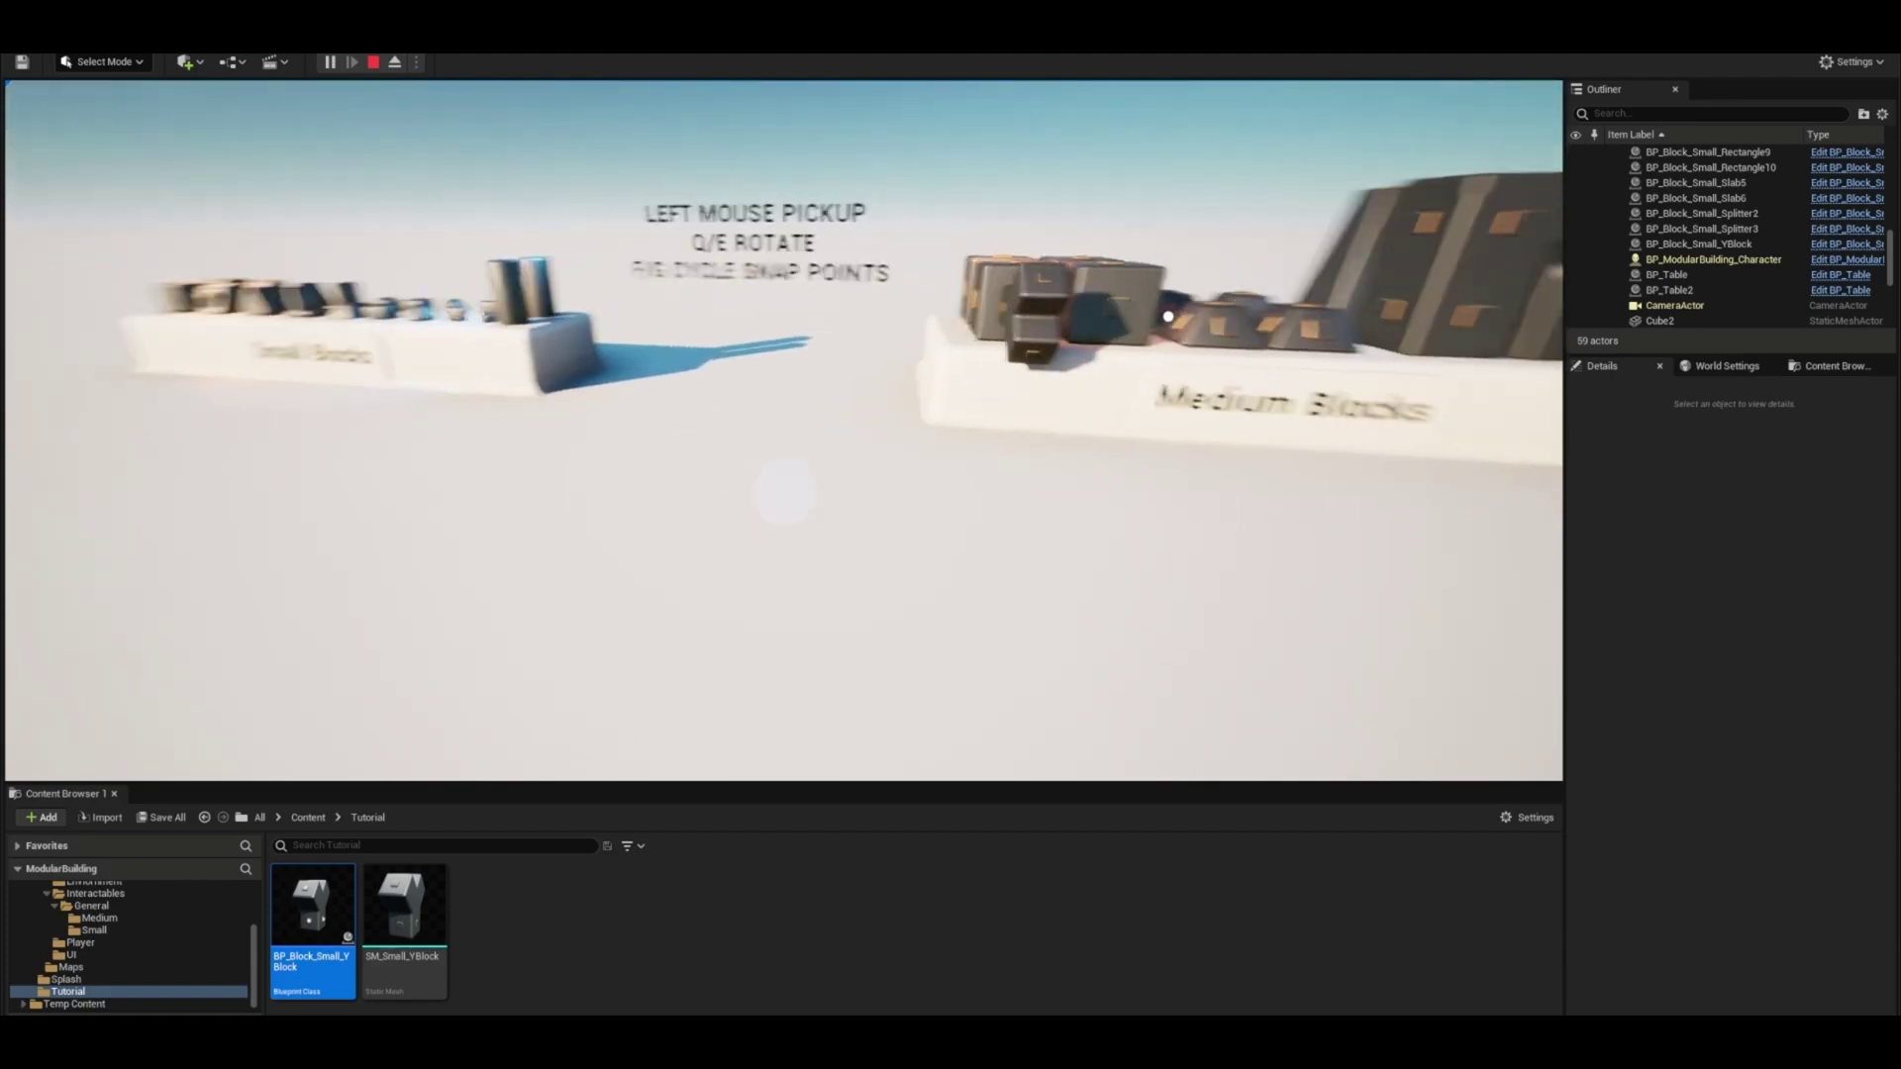
- Build on the Y block with cylinders on both arms and a small block on its stem, and end the play test
{"action": "key", "text": "w"}
{"action": "left_click", "coordinate": [535, 233]}
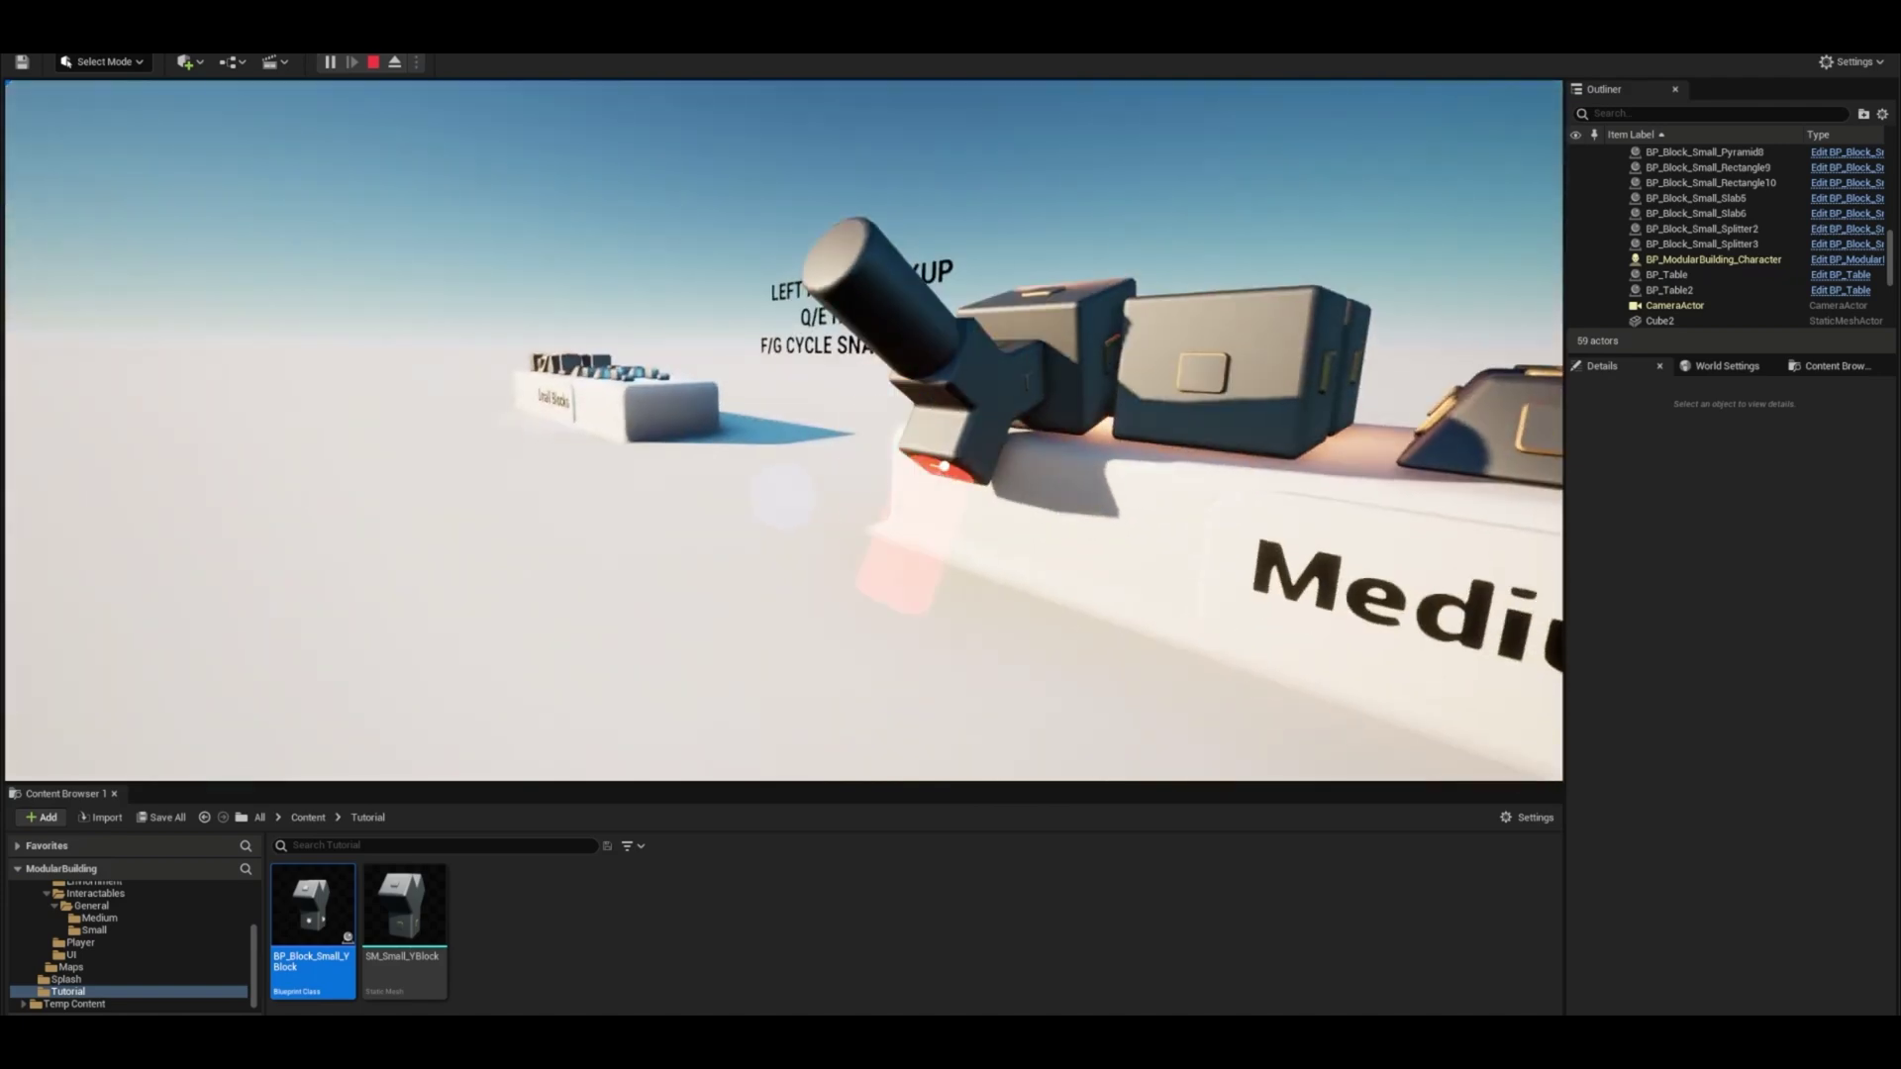
{"action": "key", "text": "f"}
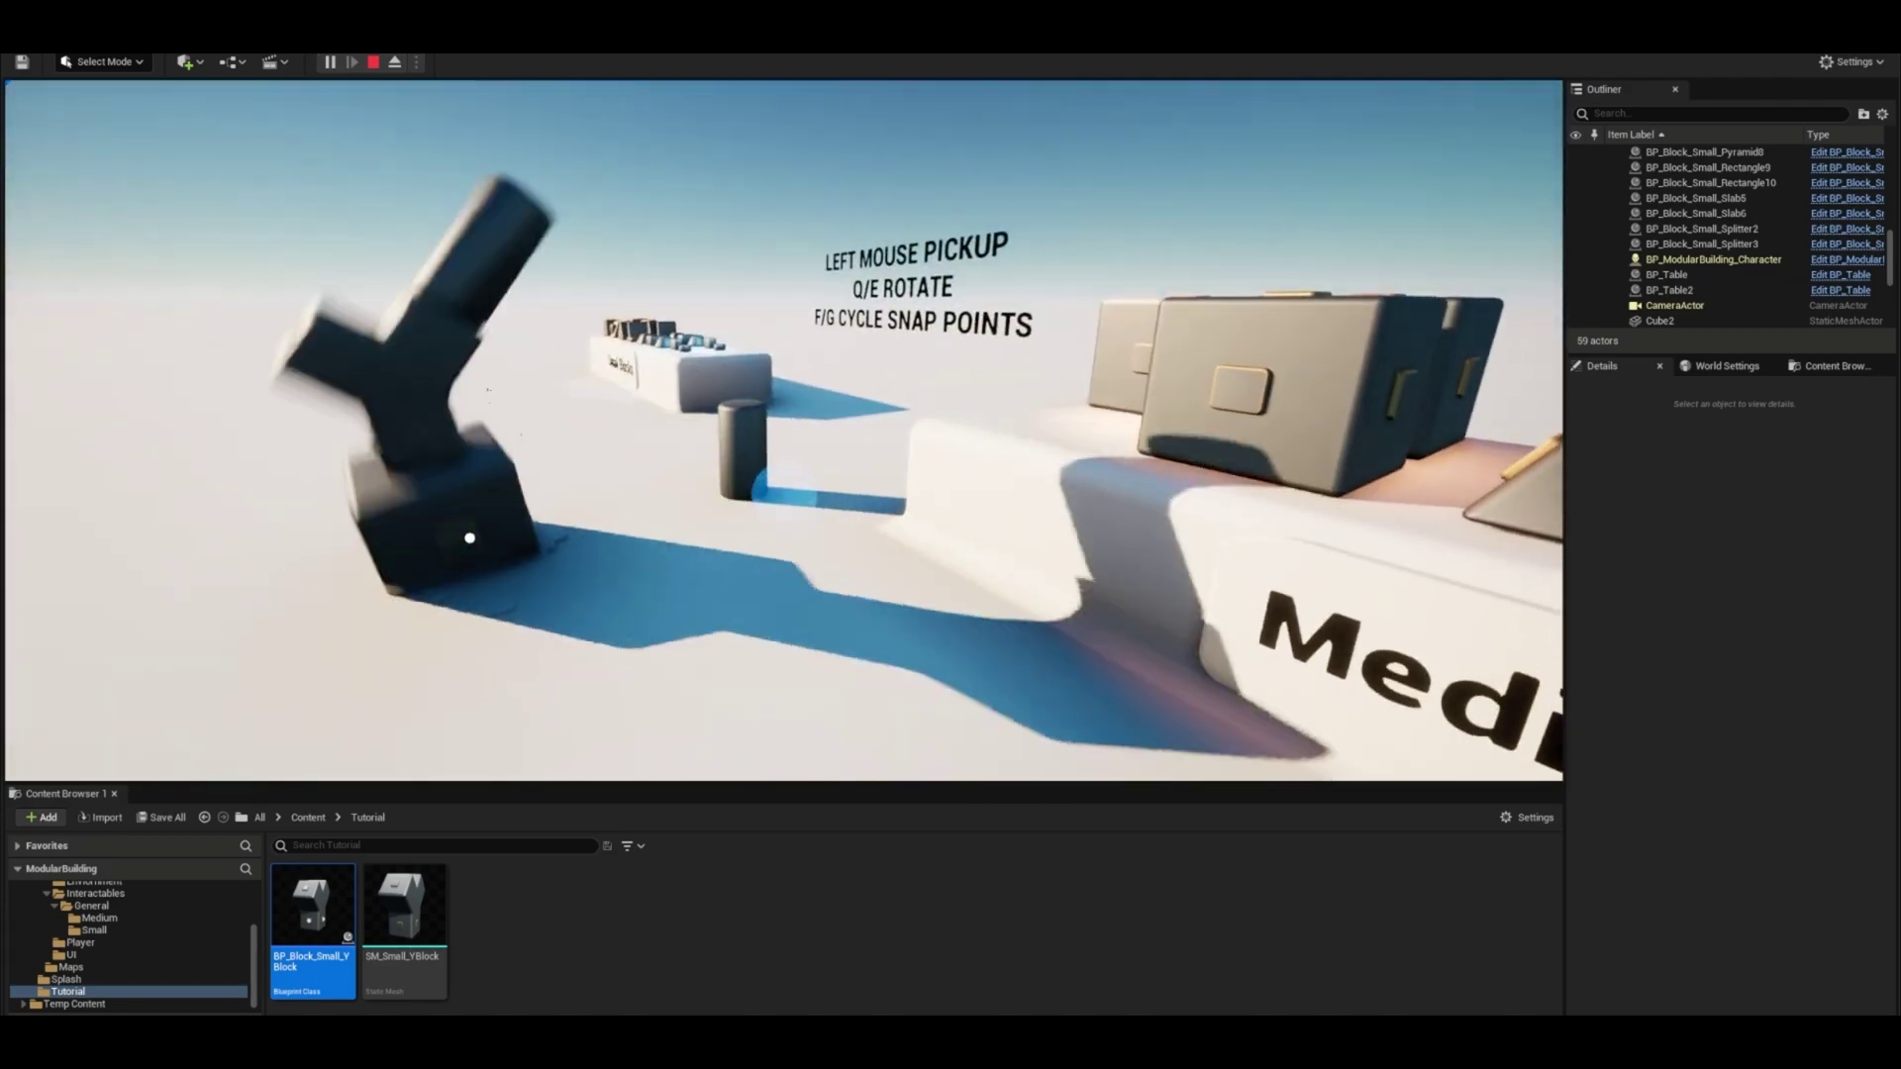
{"action": "key", "text": "f"}
{"action": "left_click", "coordinate": [721, 319]}
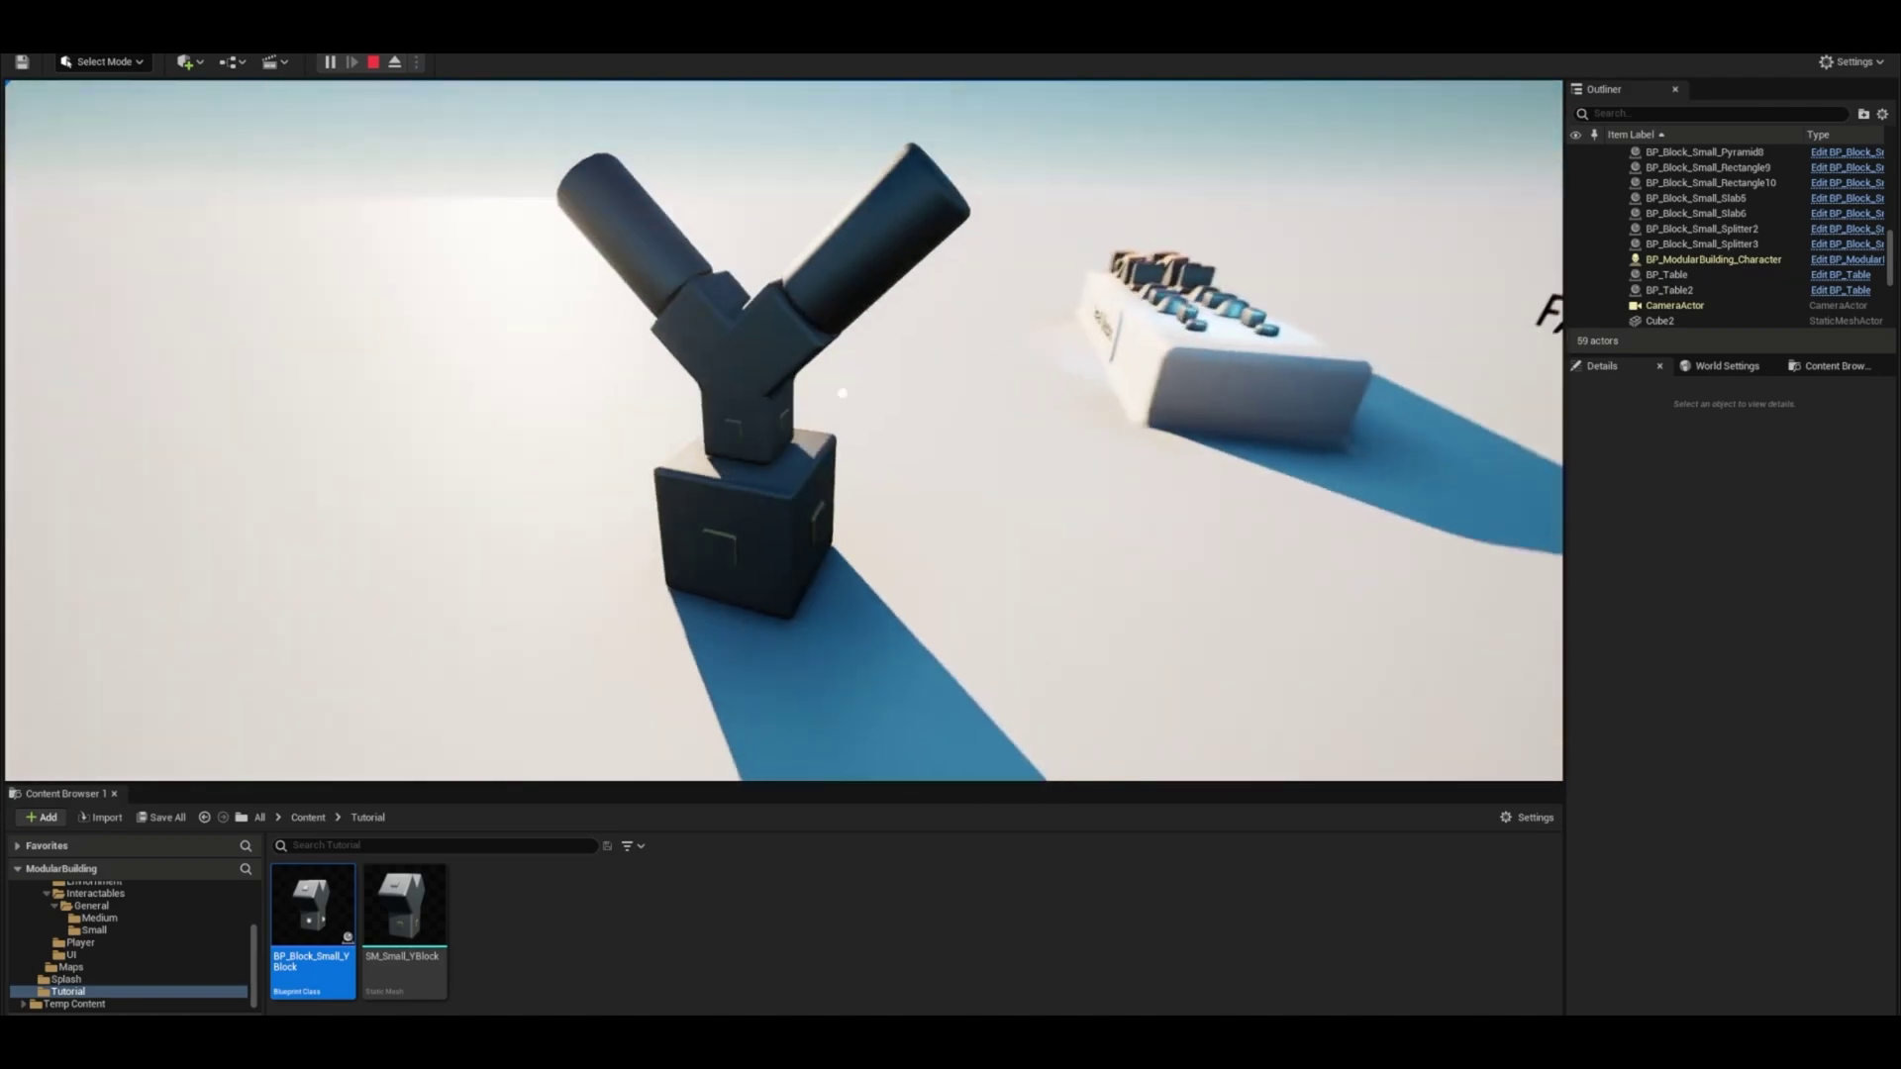
{"action": "left_click", "coordinate": [720, 431]}
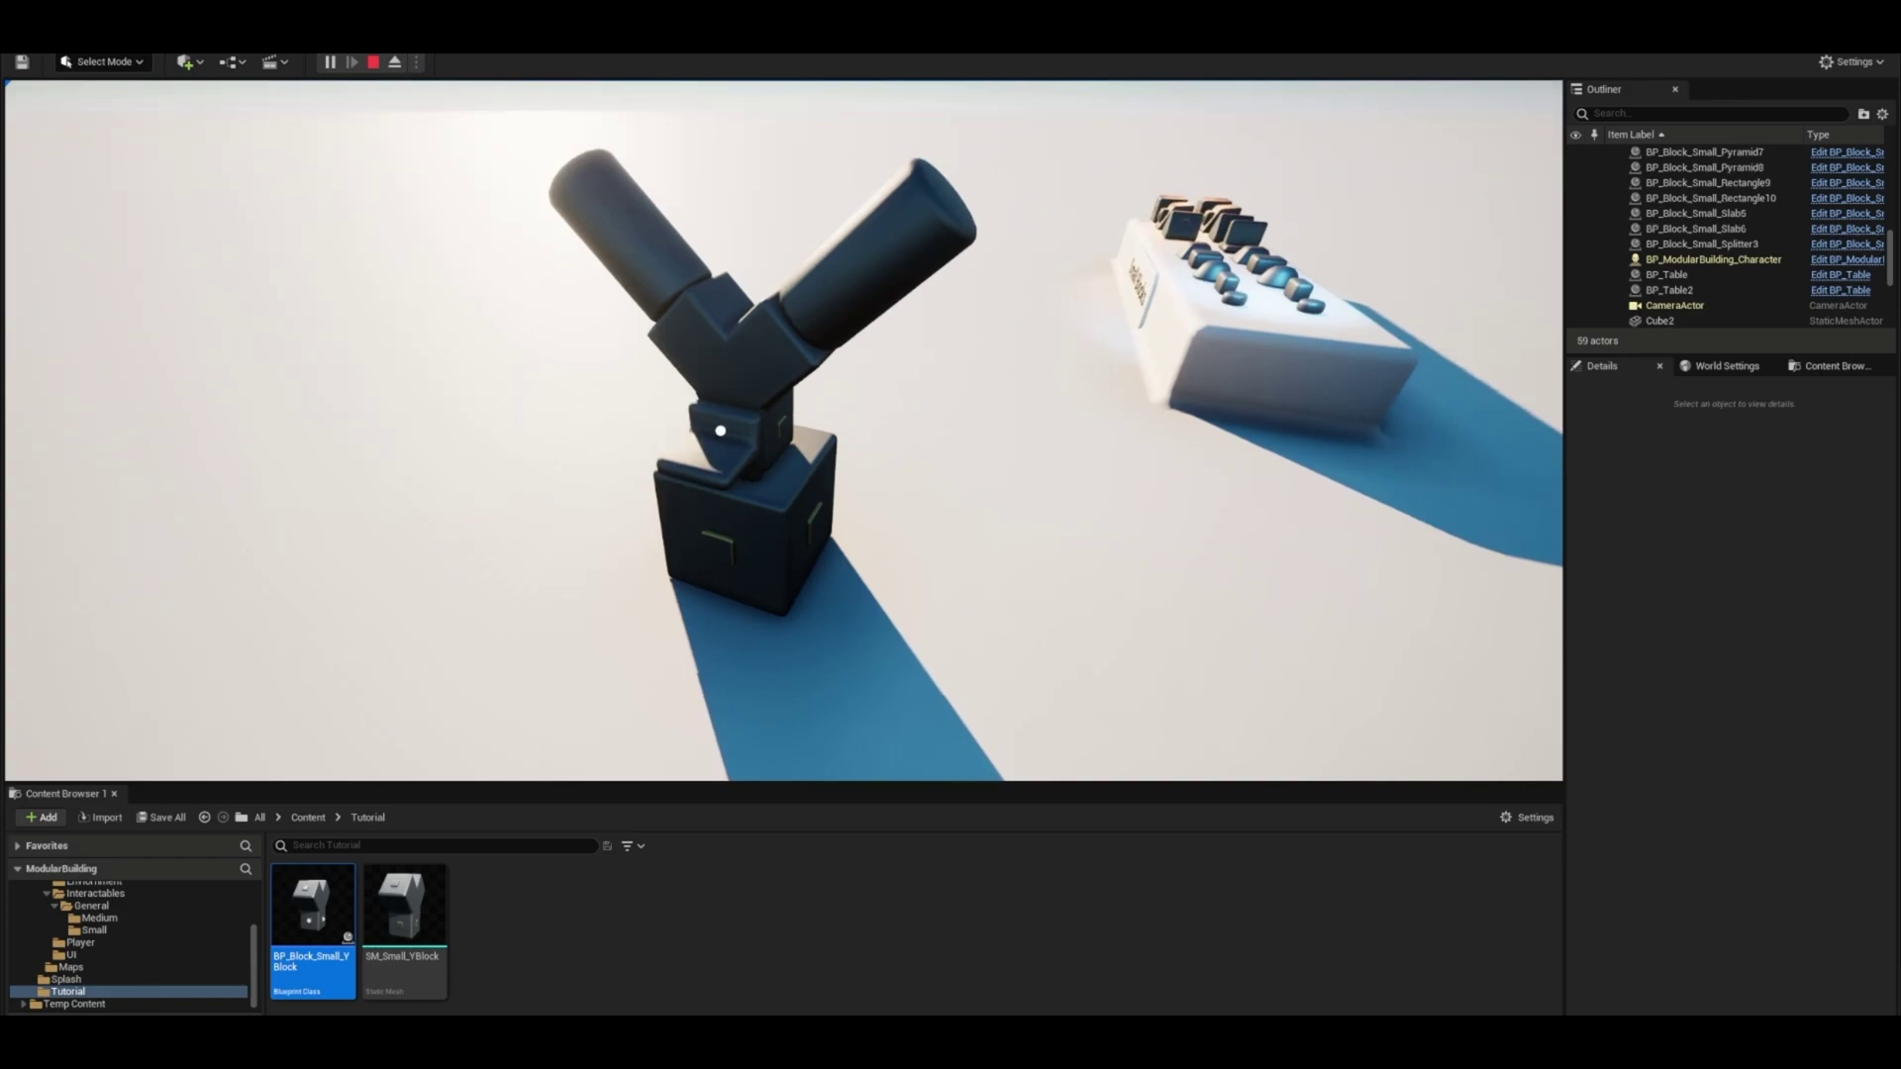
{"action": "left_click", "coordinate": [376, 68]}
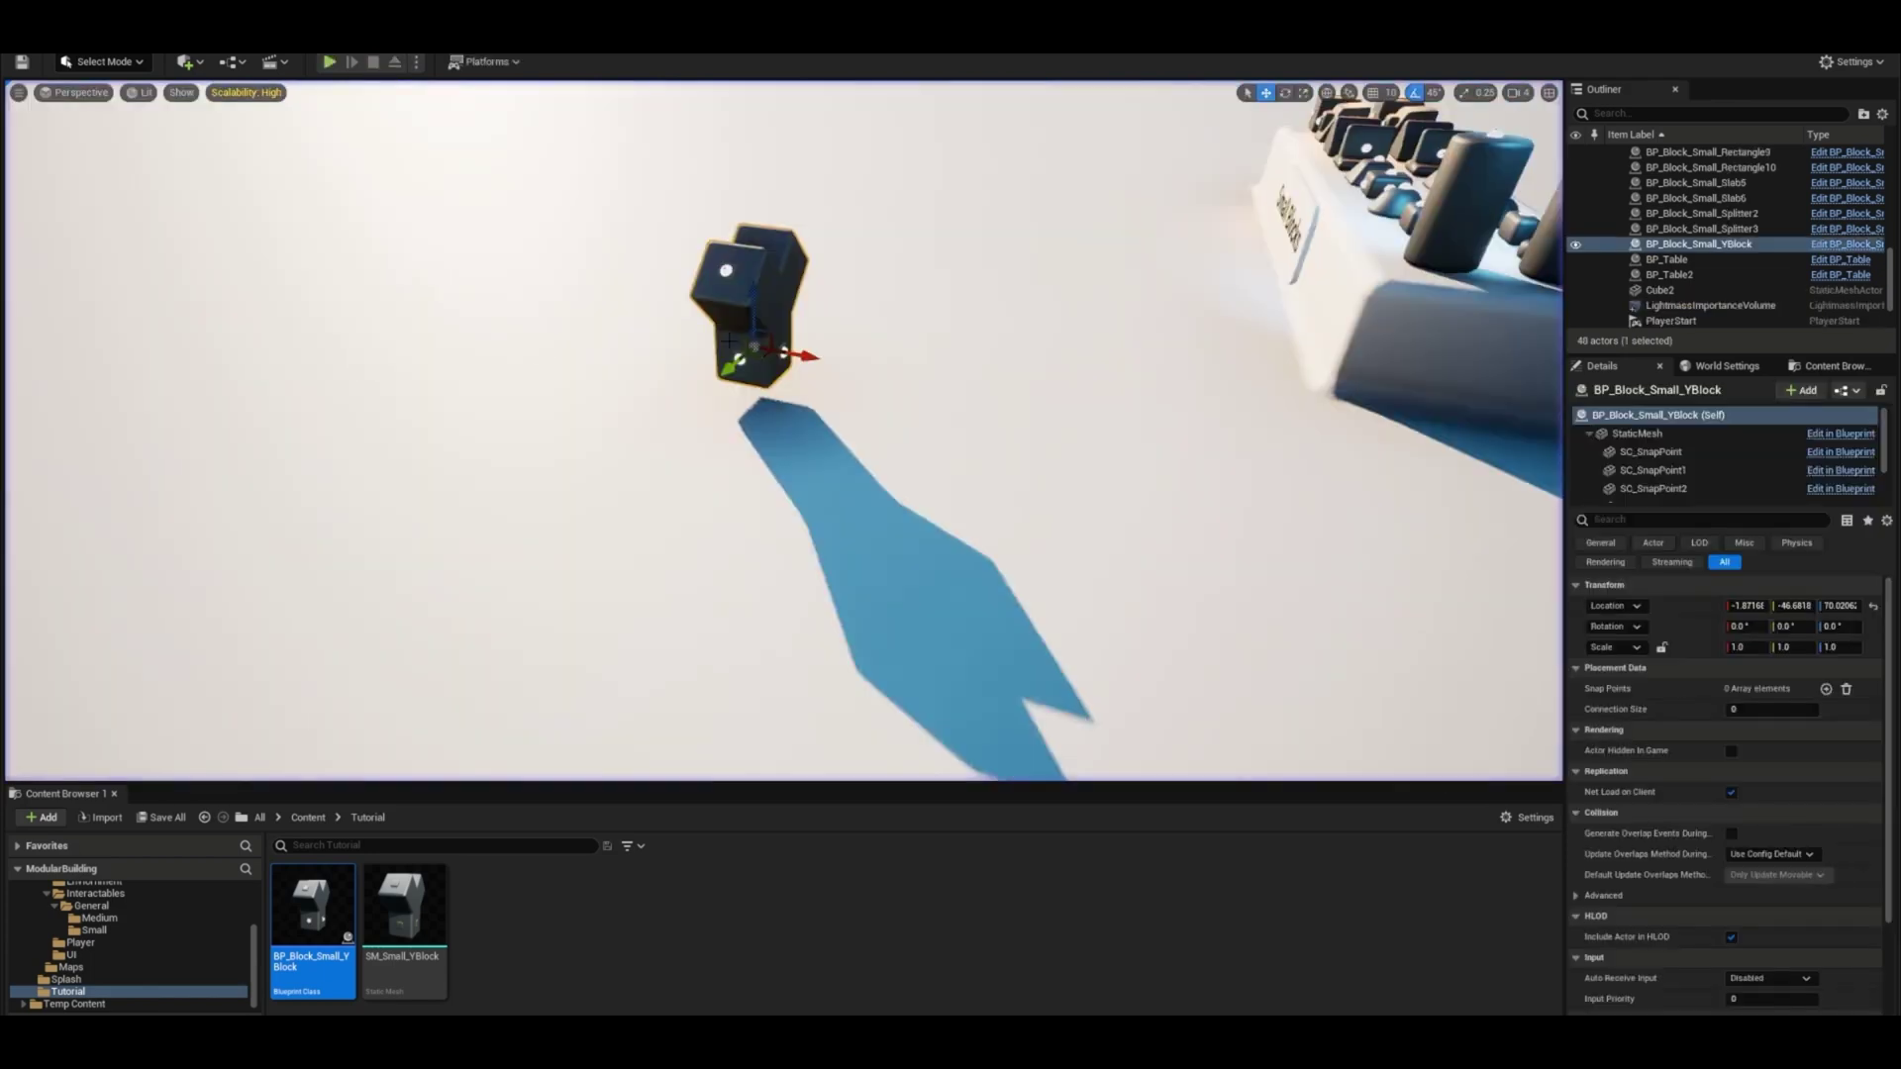
- In a new play test, snap the Y block on top of a medium cube and try a second medium cube on its arm
{"action": "left_click", "coordinate": [332, 64]}
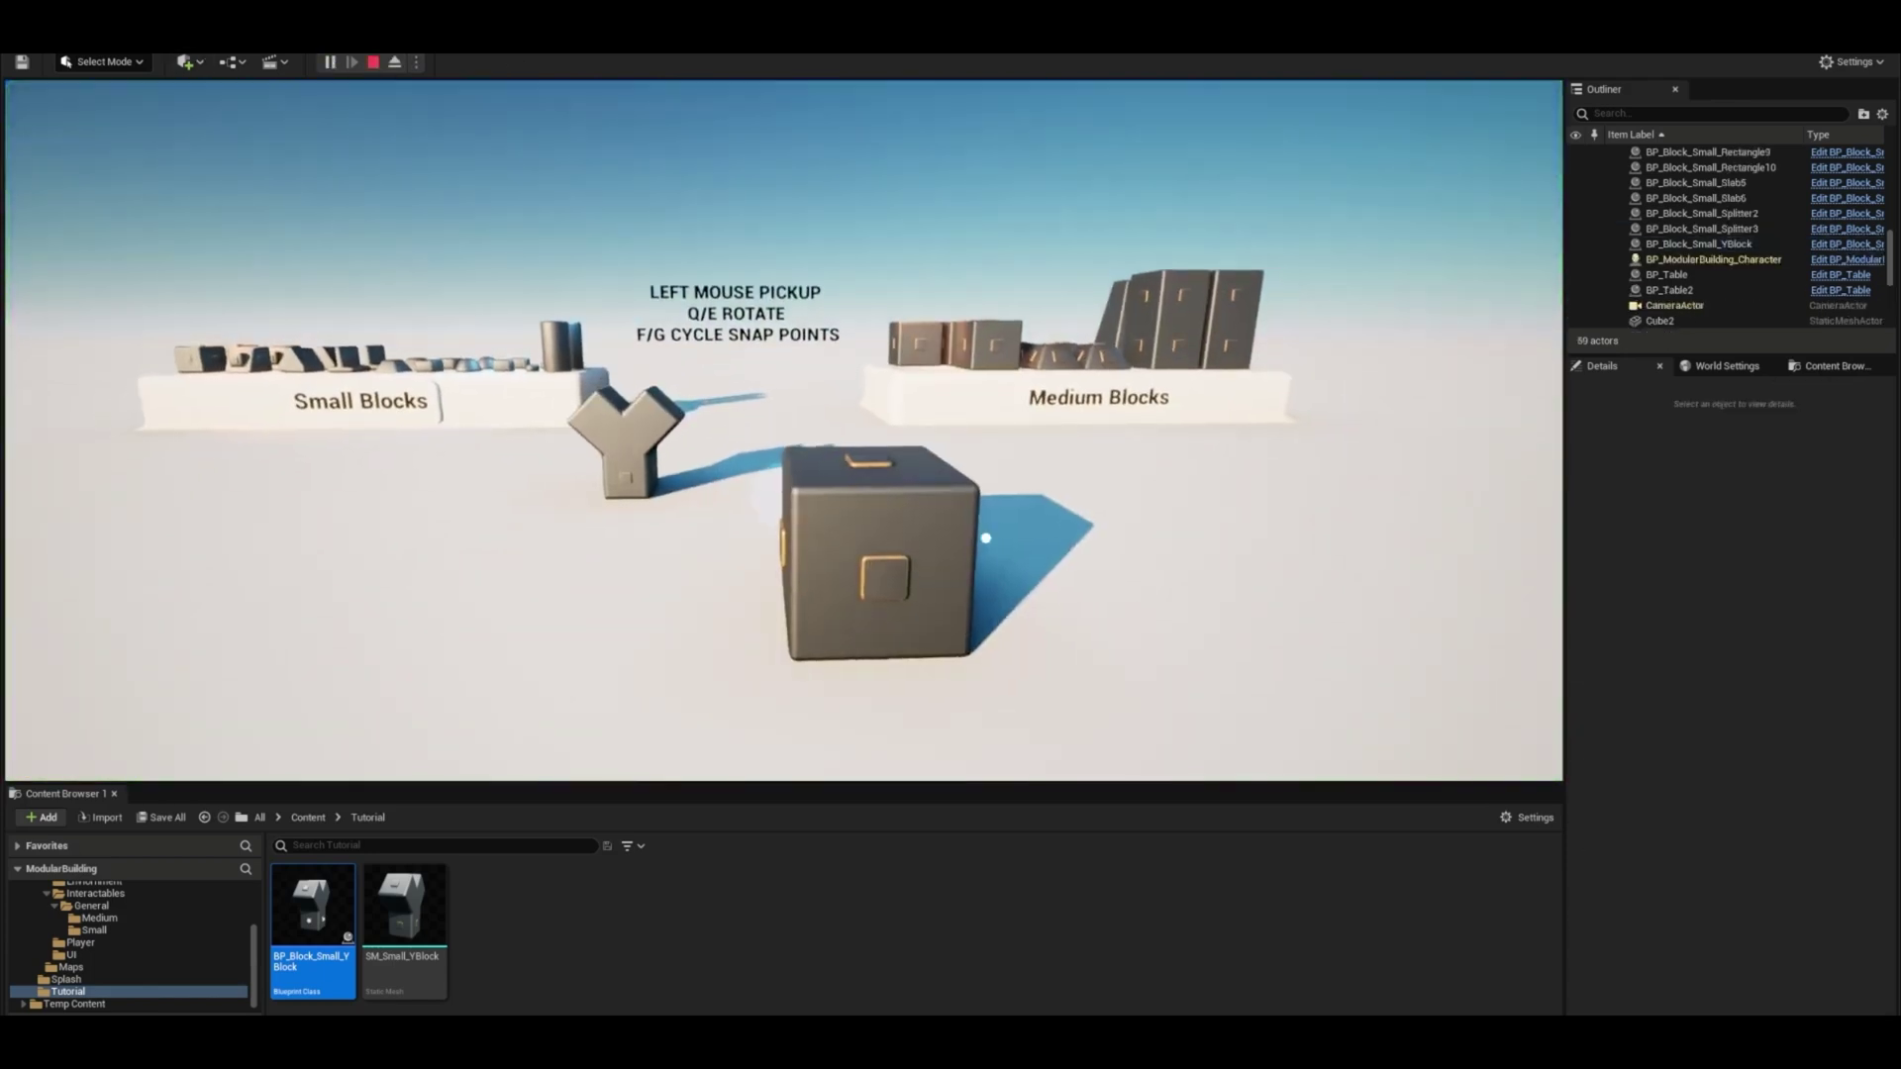
{"action": "left_click", "coordinate": [633, 426]}
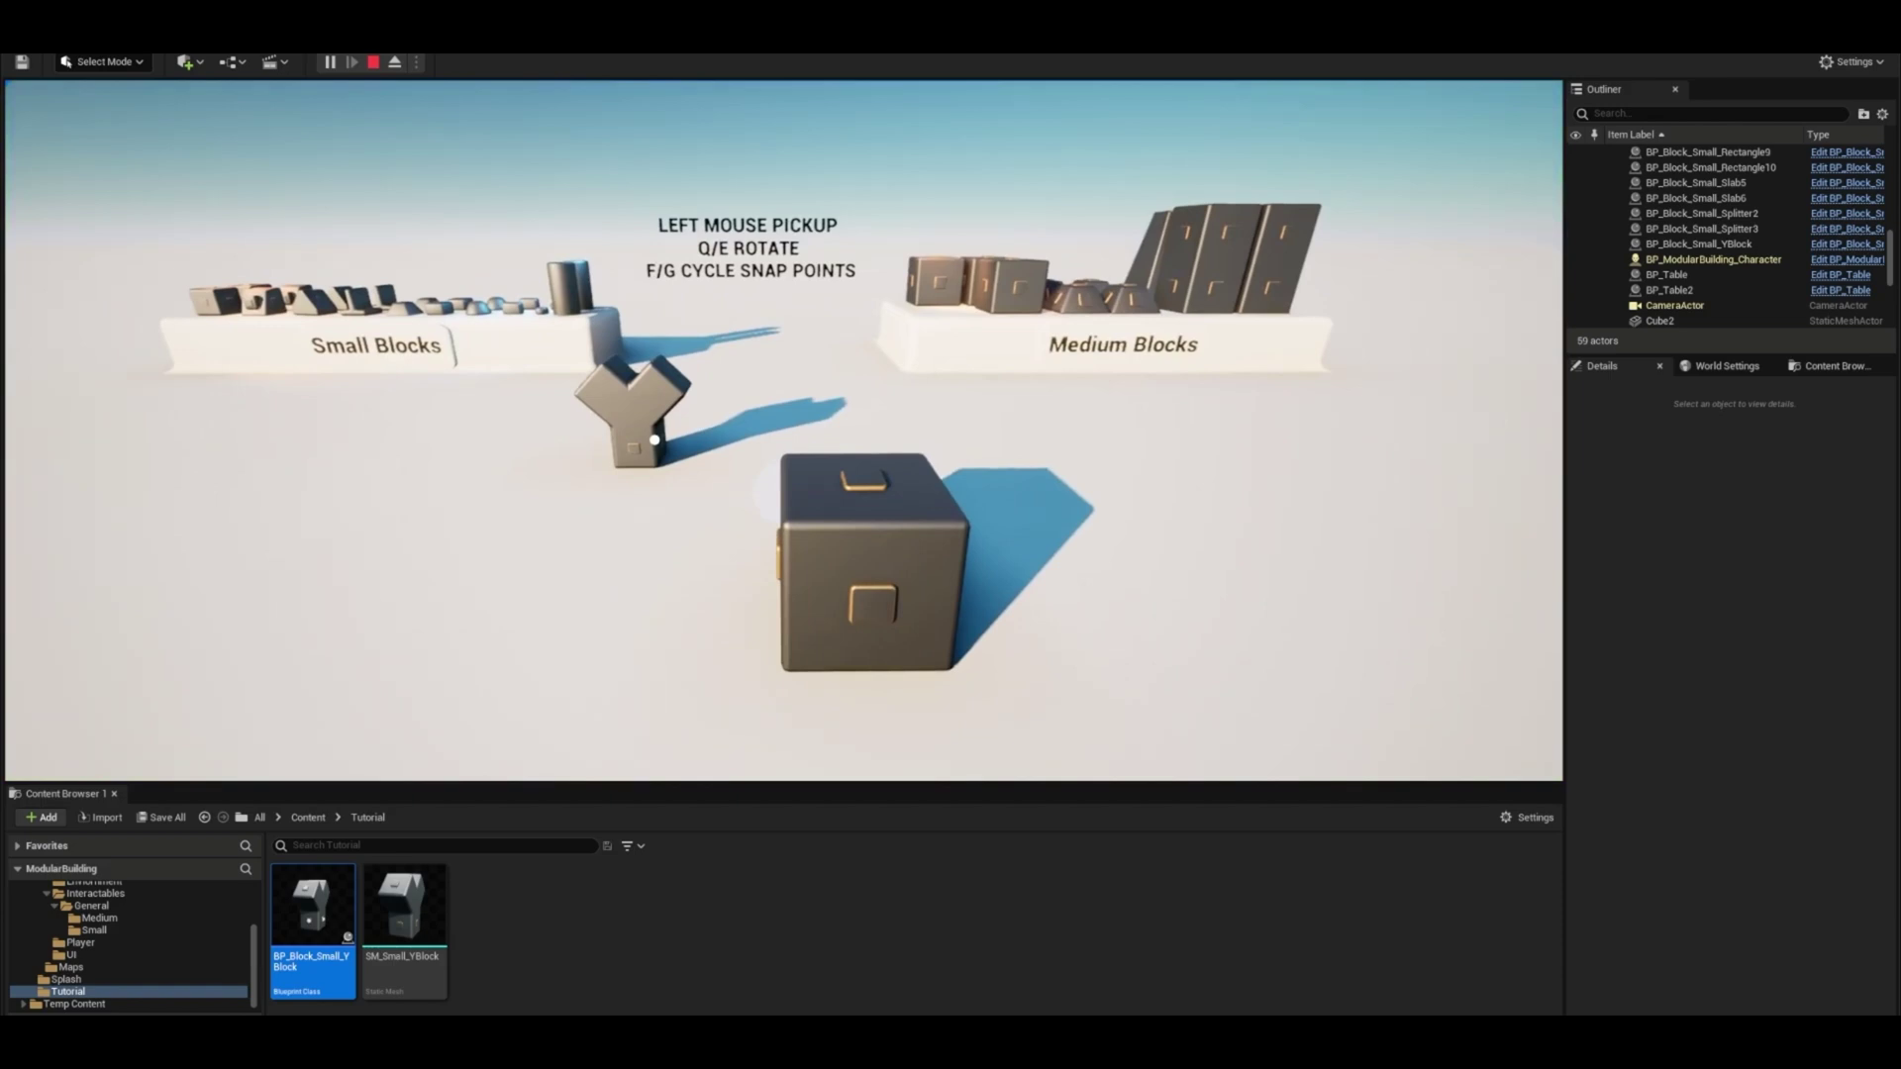
{"action": "left_click", "coordinate": [871, 488]}
{"action": "right_click_drag", "start_coordinate": [839, 629], "coordinate": [746, 501]}
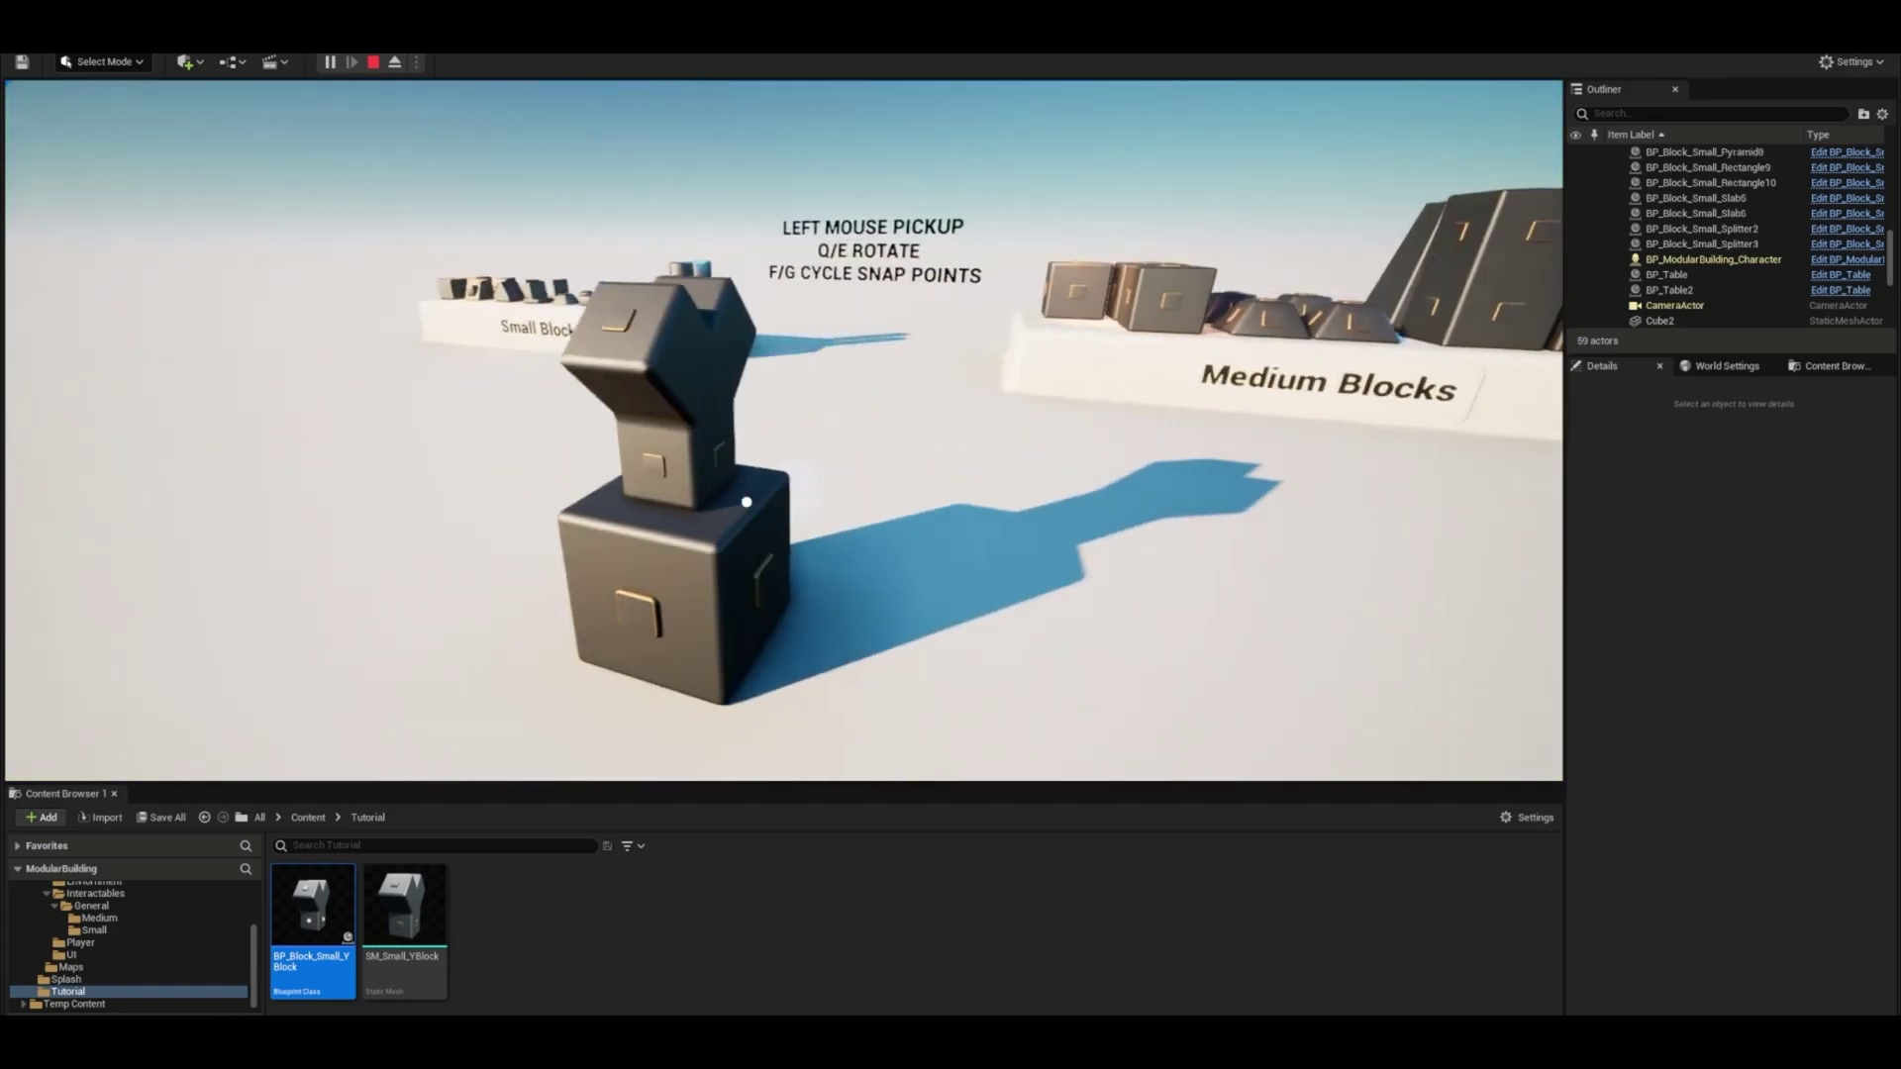
{"action": "left_click", "coordinate": [1186, 299]}
{"action": "right_click_drag", "start_coordinate": [990, 584], "coordinate": [1119, 584]}
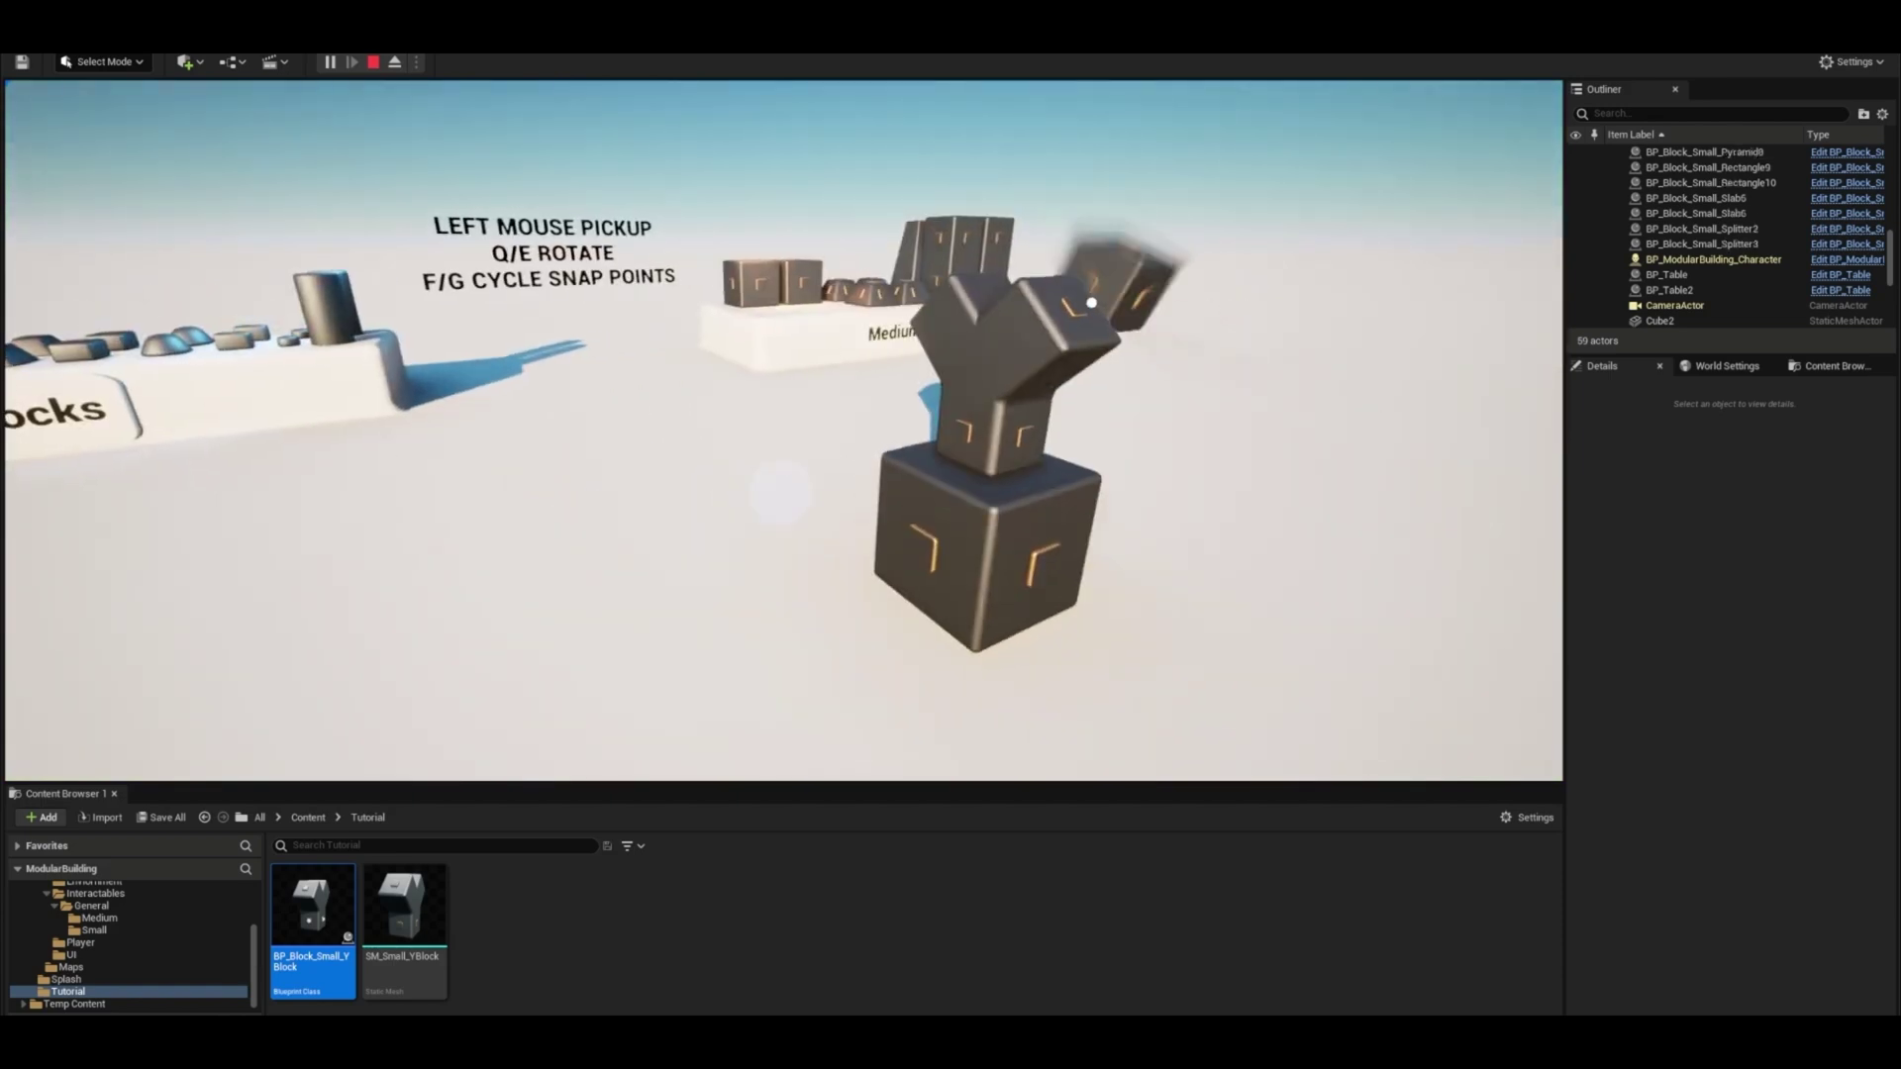
{"action": "left_click", "coordinate": [1222, 614]}
{"action": "left_click", "coordinate": [1010, 426]}
{"action": "right_click_drag", "start_coordinate": [1243, 579], "coordinate": [1197, 552]}
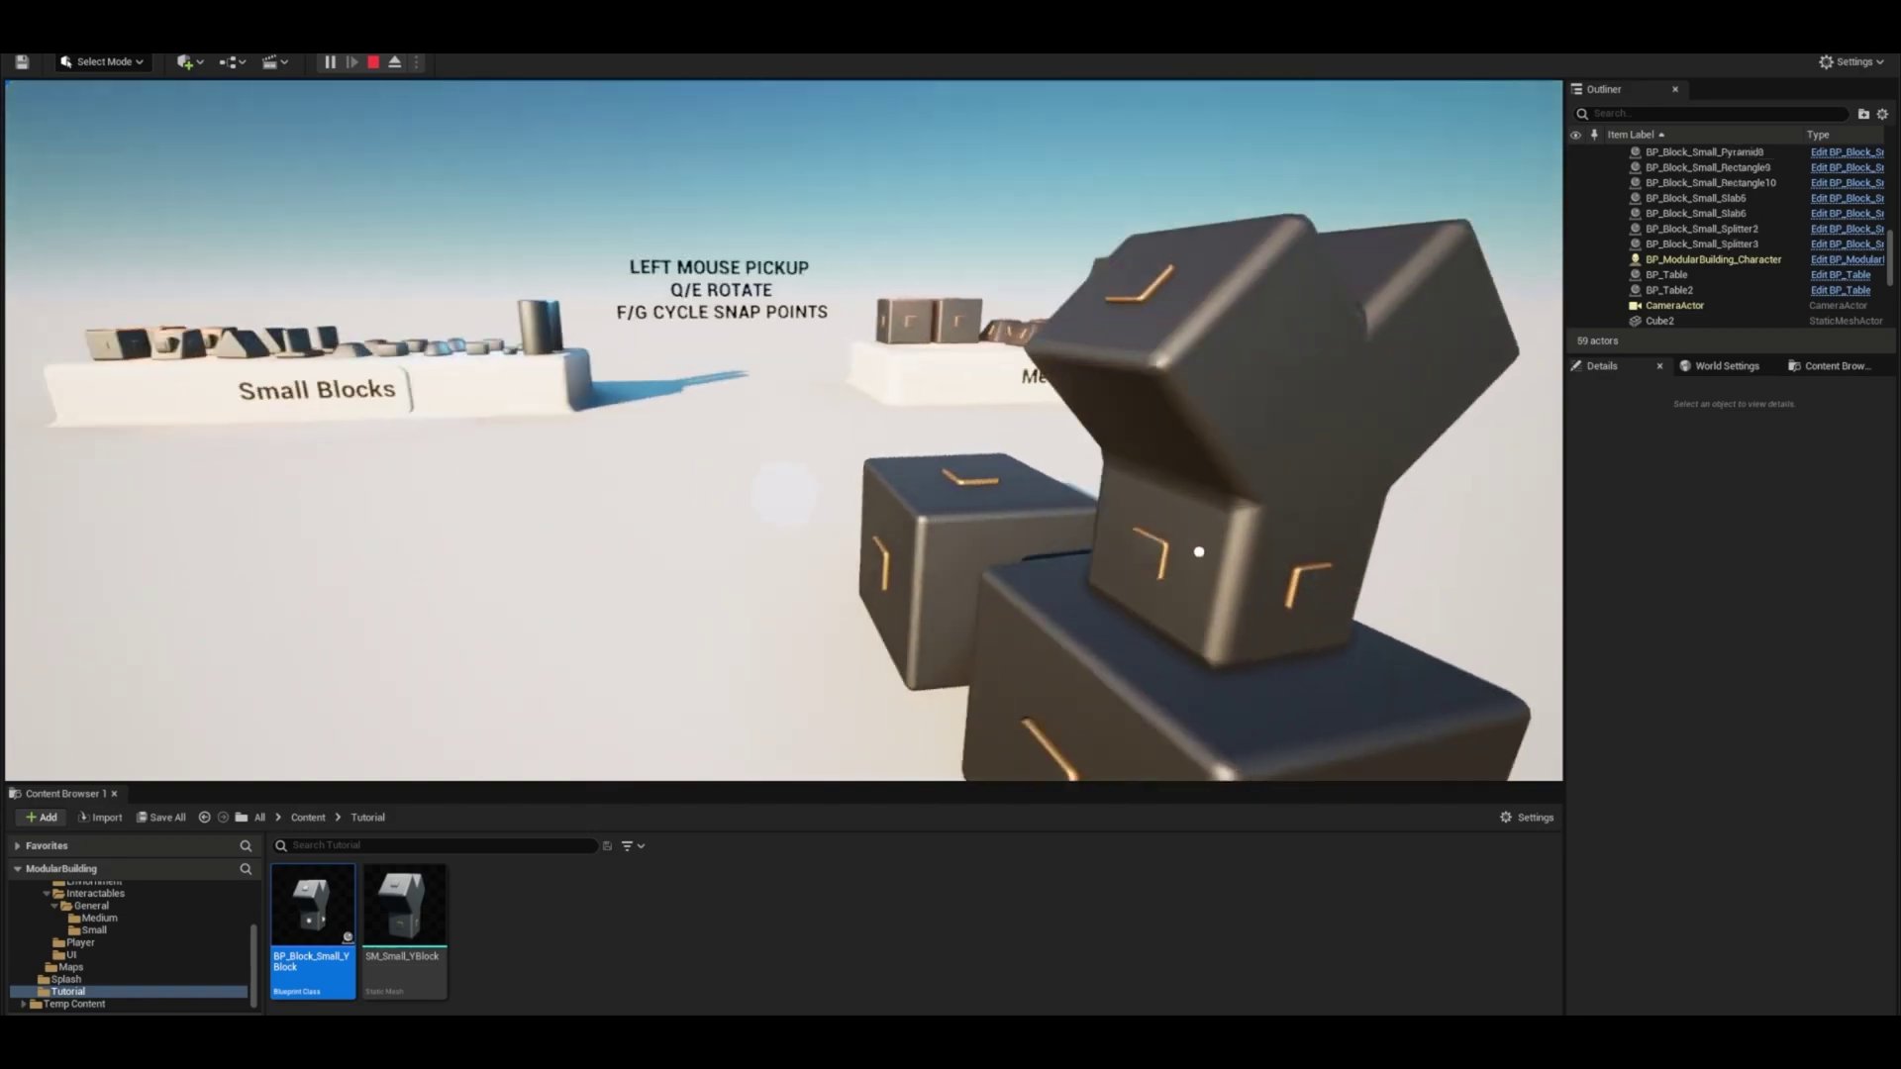
{"action": "left_click", "coordinate": [376, 62]}
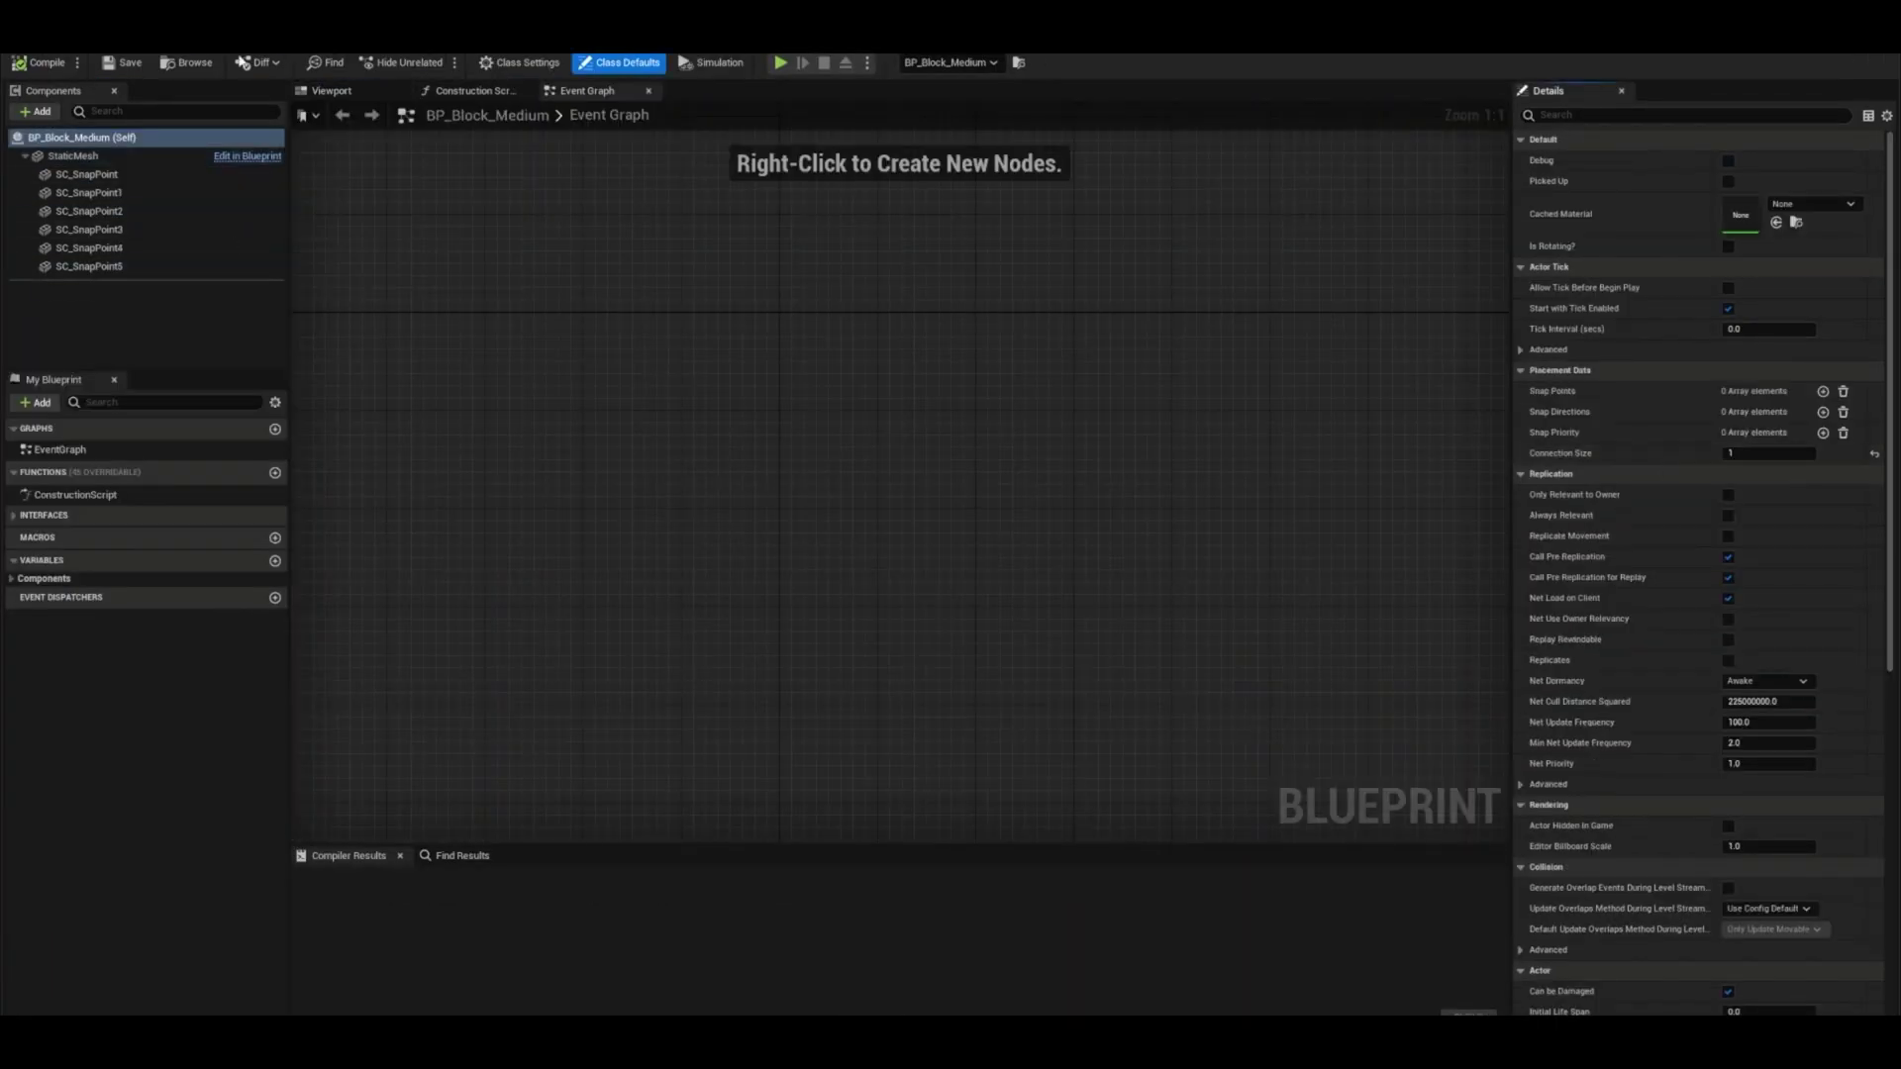
- Set the placed Y block's Connection Size to 1, as in the BP_Block_Medium class defaults, and compile
{"action": "left_click", "coordinate": [38, 63]}
{"action": "left_click", "coordinate": [620, 194]}
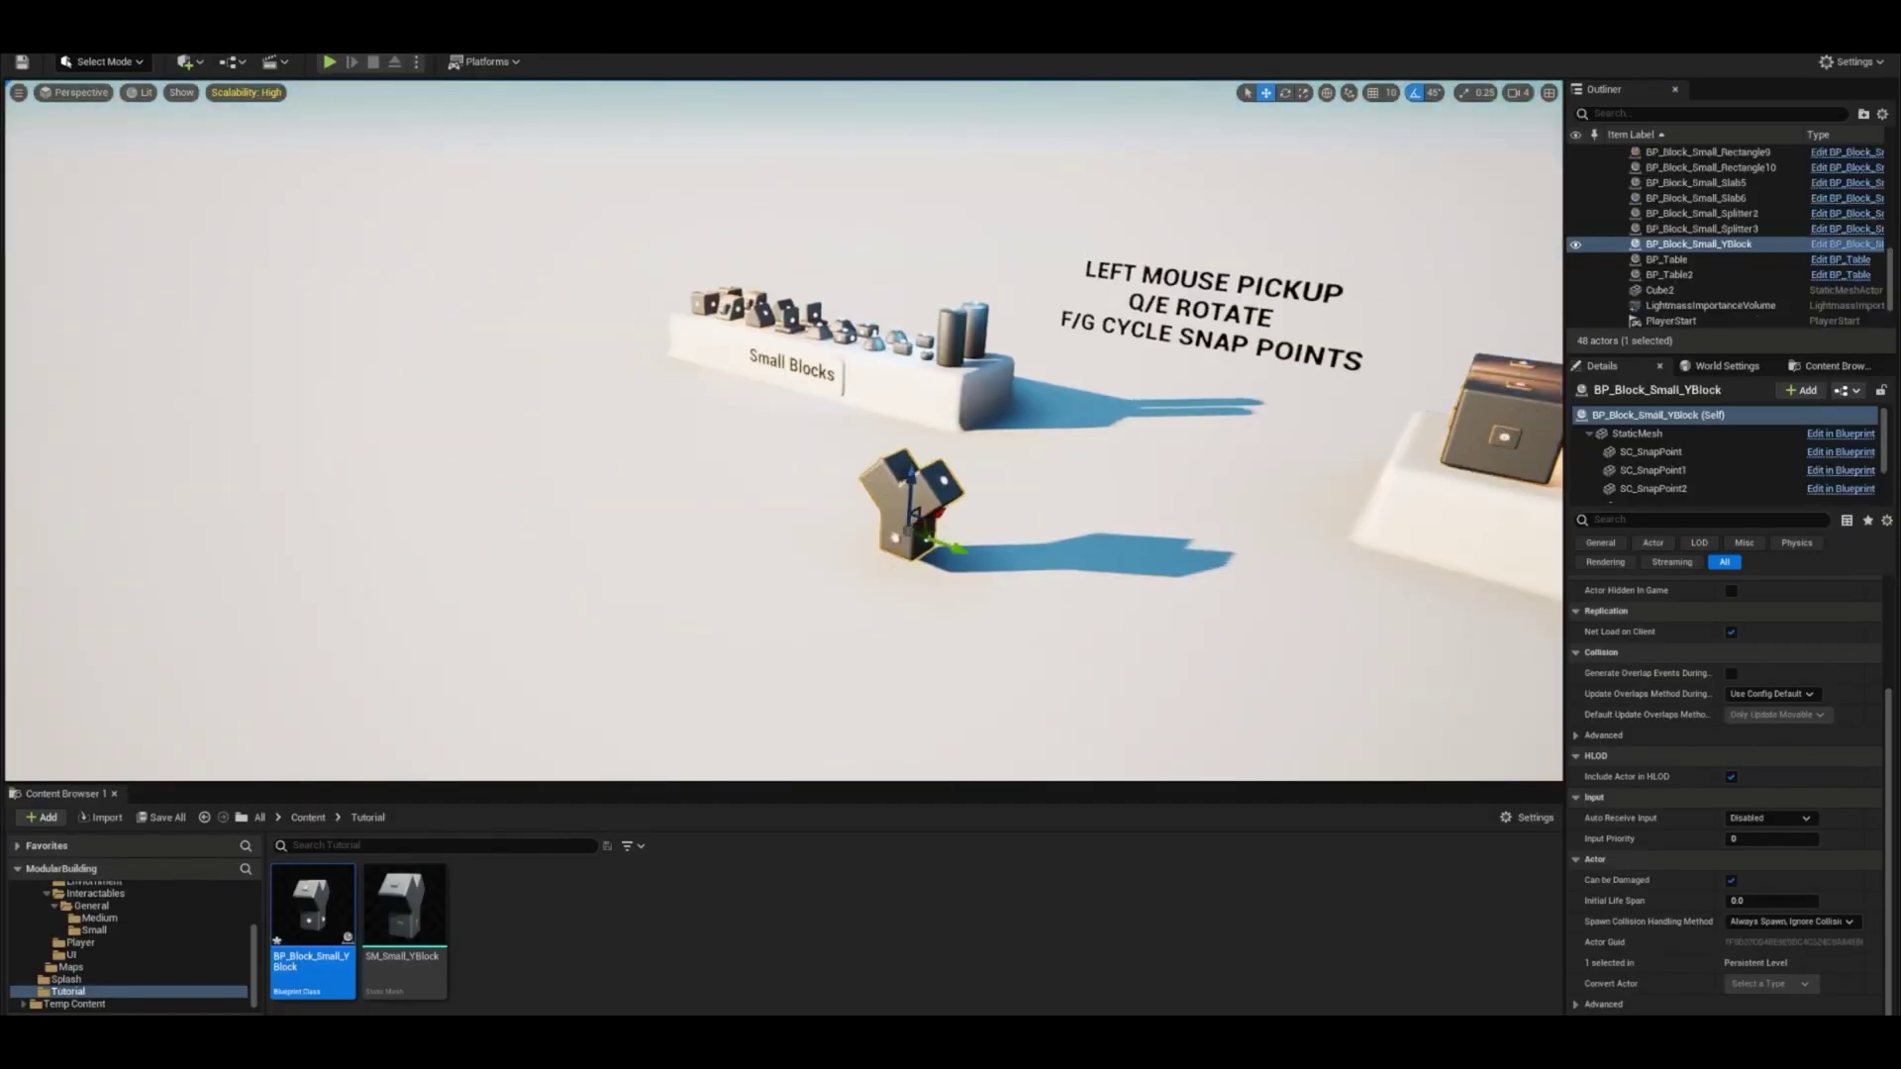
{"action": "scroll", "coordinate": [1758, 671], "scroll_direction": "up", "scroll_amount": 3}
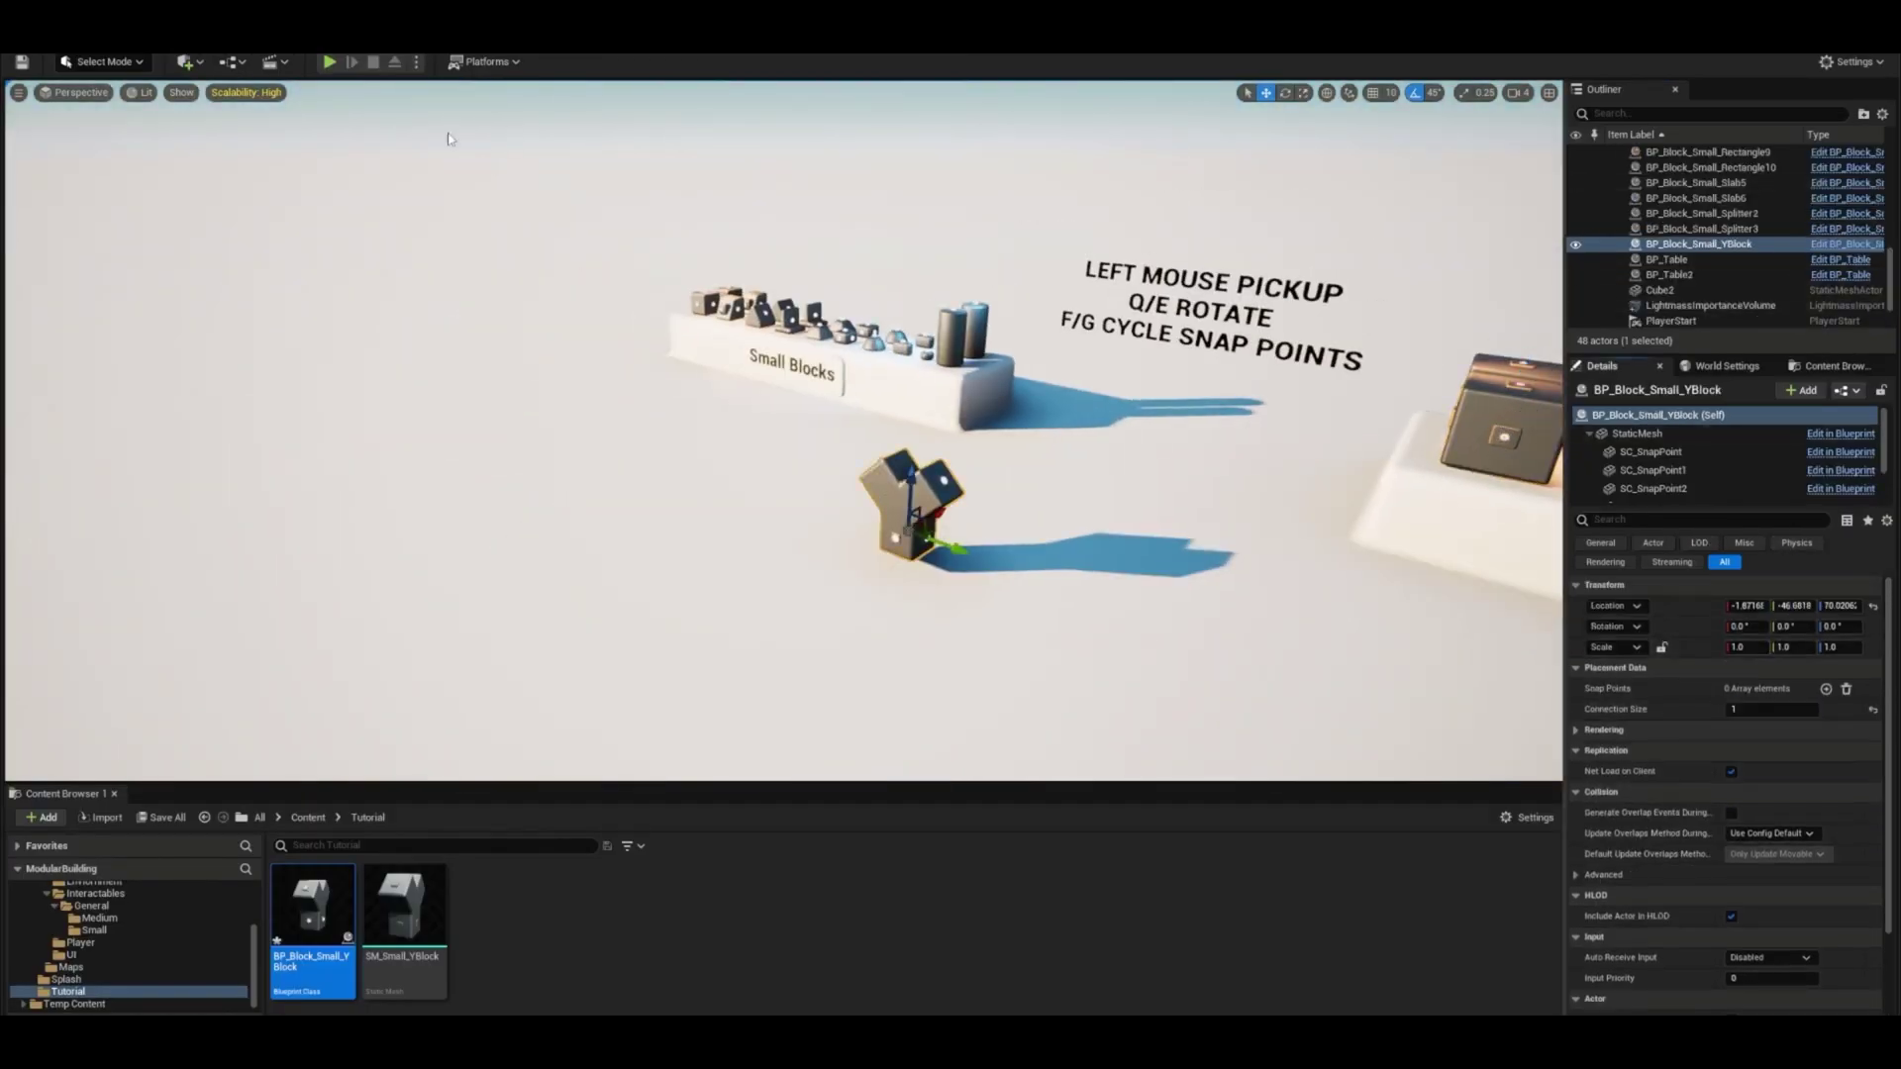
- Restart the play test, move the medium cube away and attach a small cube to each arm of the Y block
{"action": "left_click", "coordinate": [330, 61]}
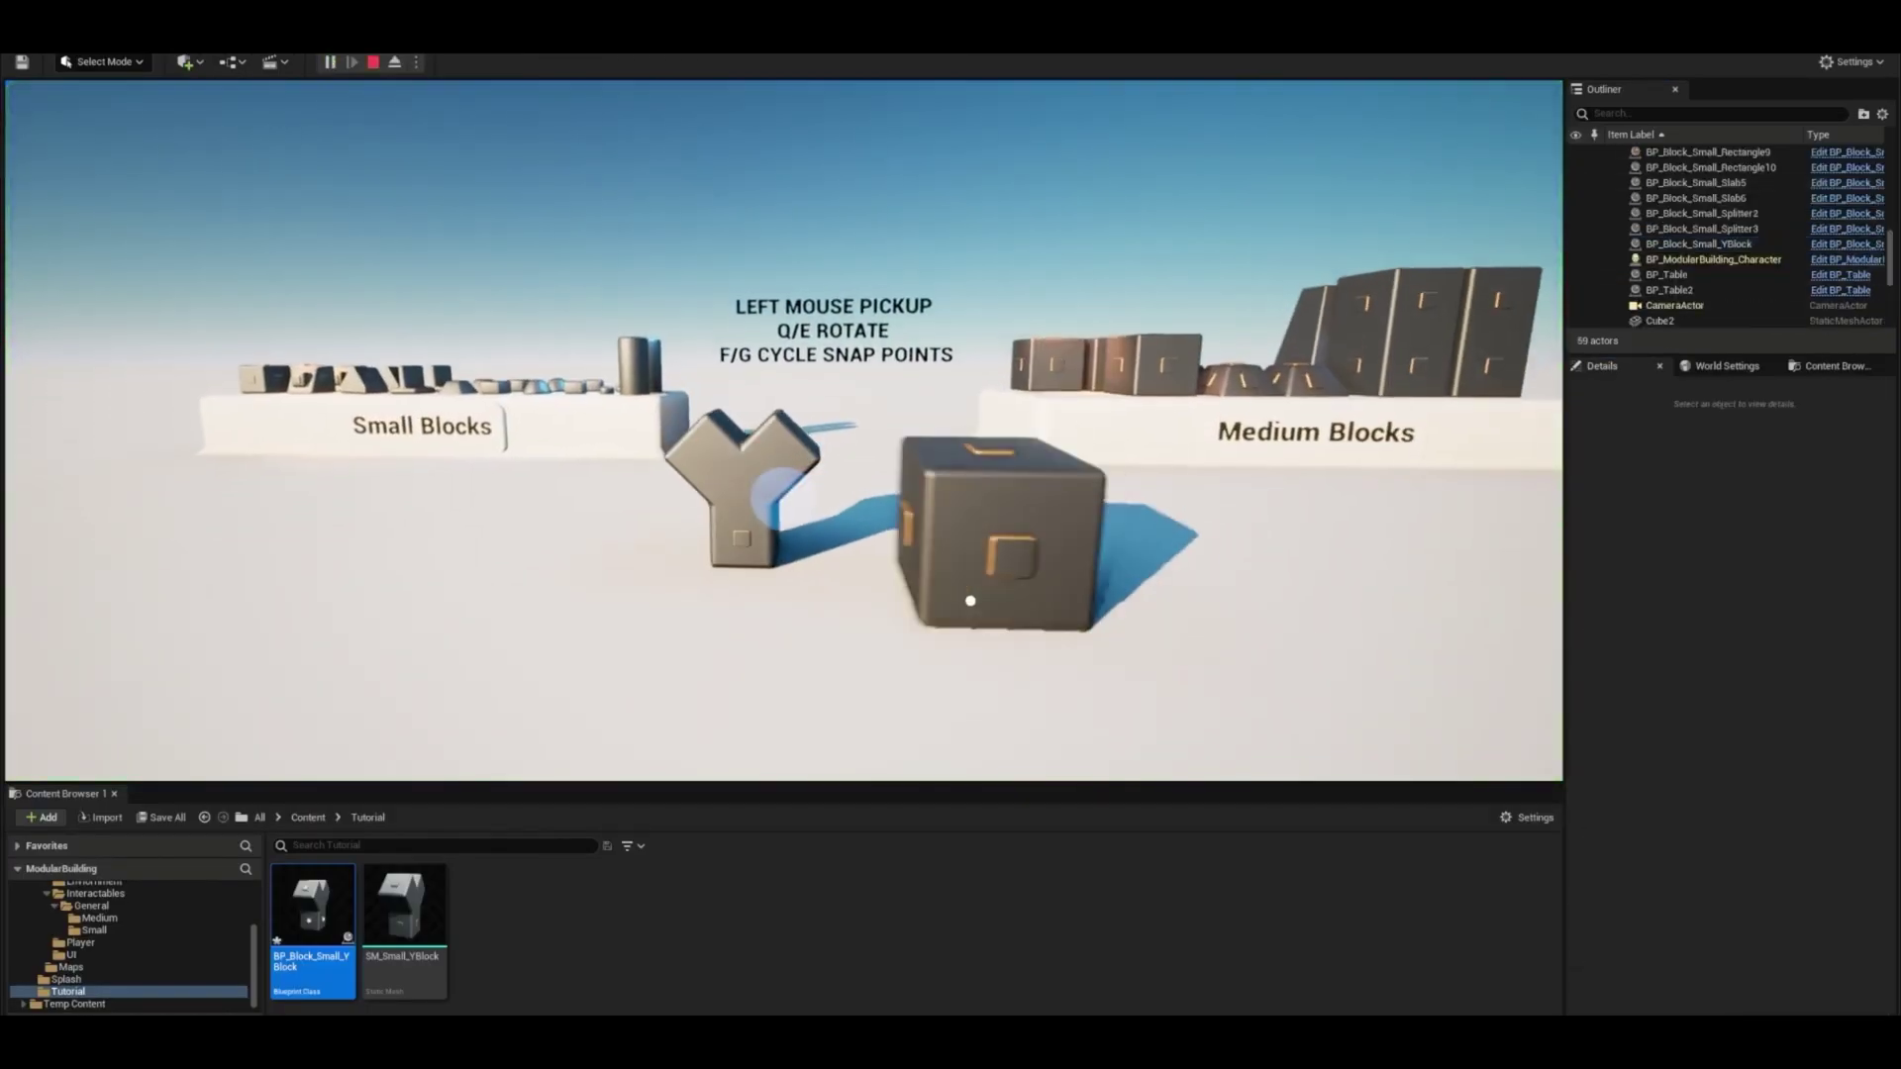
{"action": "left_click", "coordinate": [1095, 636]}
{"action": "left_click", "coordinate": [1095, 636]}
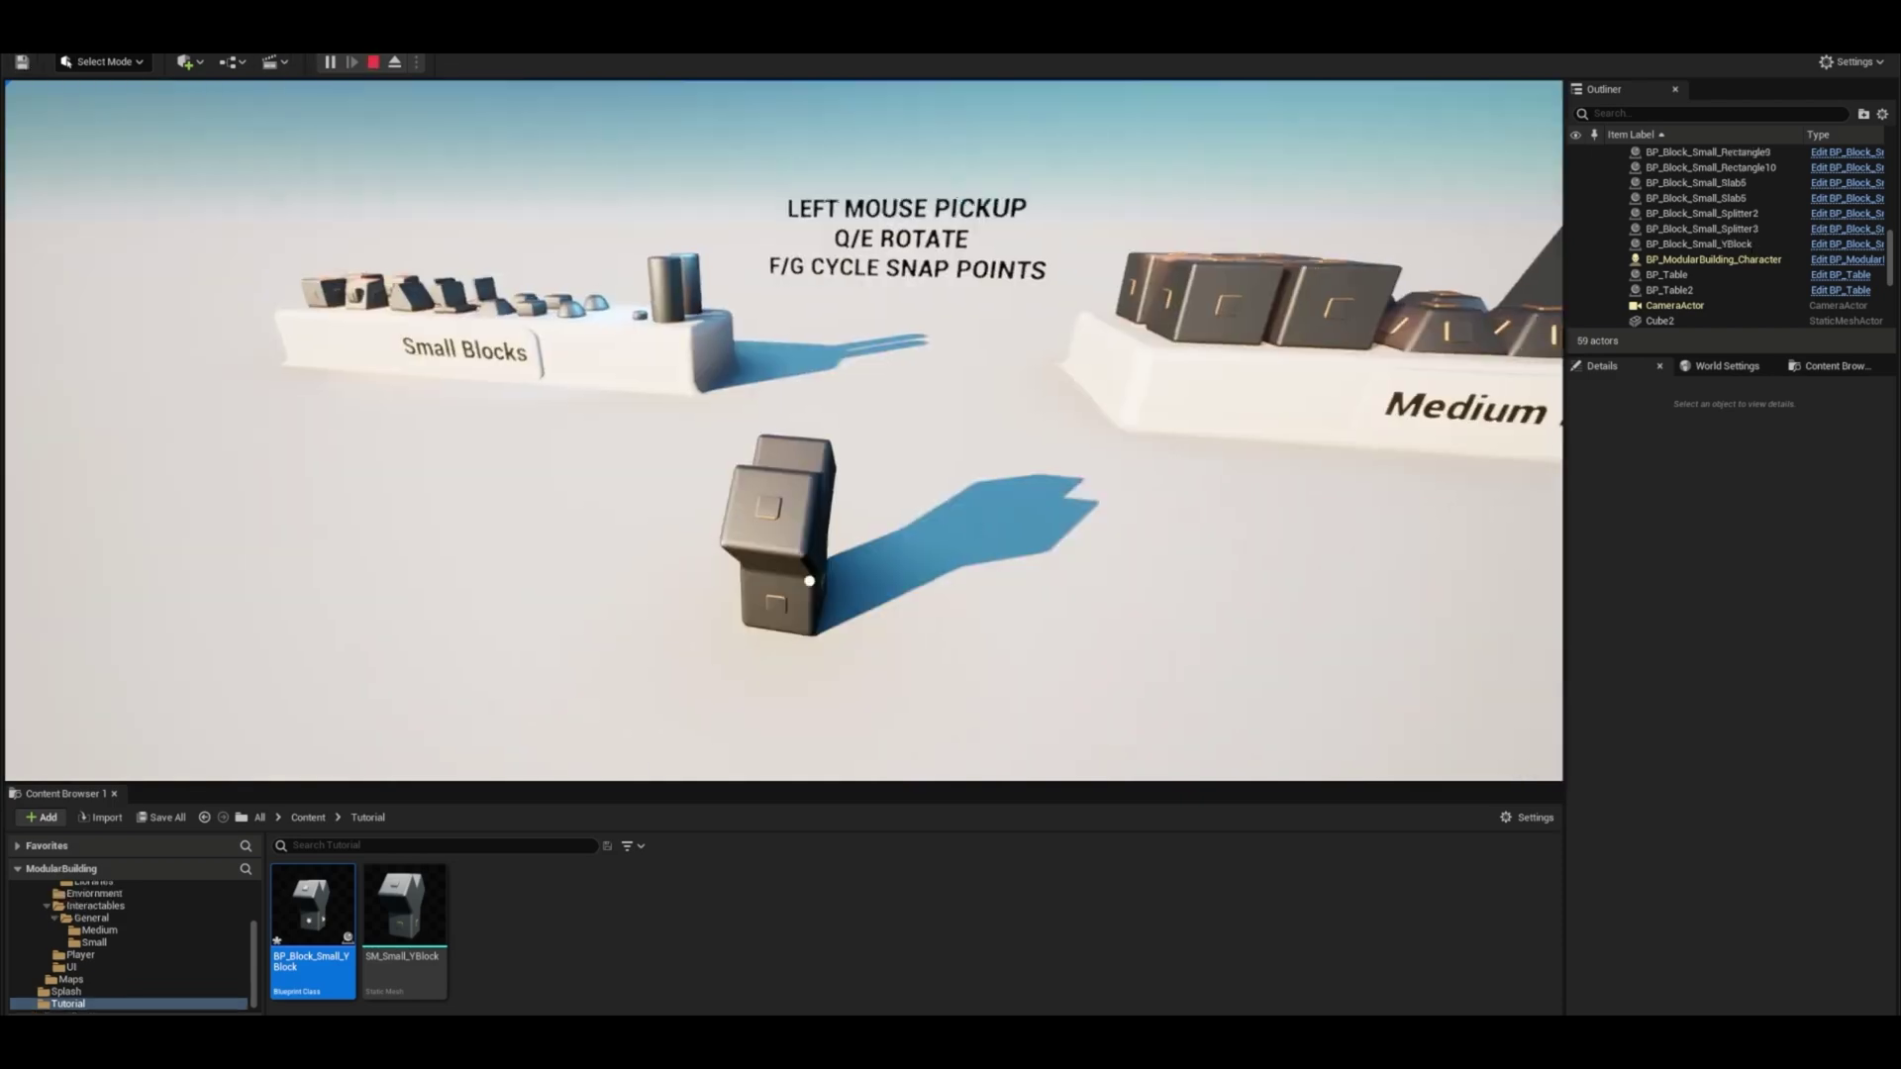
{"action": "left_click_drag", "start_coordinate": [796, 542], "coordinate": [724, 464]}
{"action": "left_click", "coordinate": [725, 464]}
{"action": "key", "text": "w"}
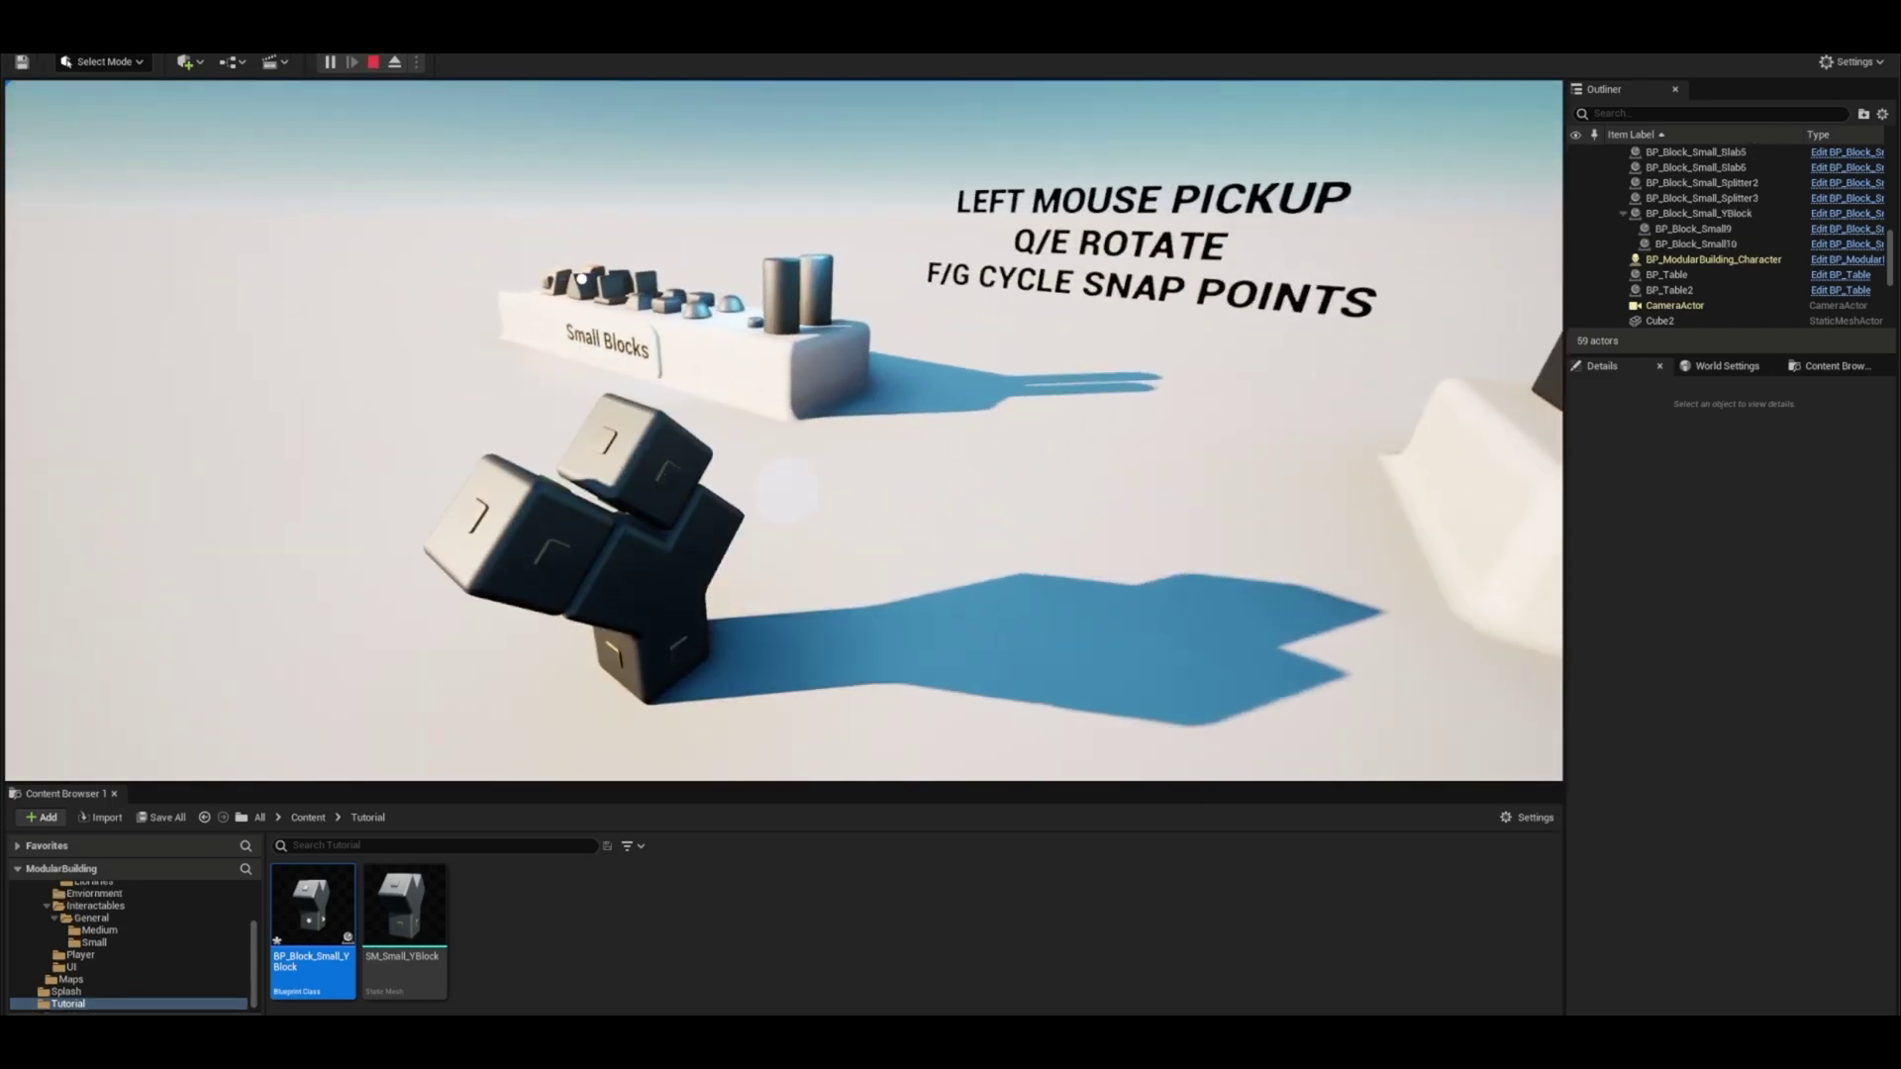
- Move the small cubes between the Y block's arms and stem base, and detach them onto the ground
{"action": "left_click_drag", "start_coordinate": [581, 279], "coordinate": [327, 720]}
{"action": "left_click_drag", "start_coordinate": [641, 645], "coordinate": [332, 721]}
{"action": "left_click_drag", "start_coordinate": [565, 514], "coordinate": [381, 673]}
{"action": "left_click_drag", "start_coordinate": [485, 614], "coordinate": [383, 610]}
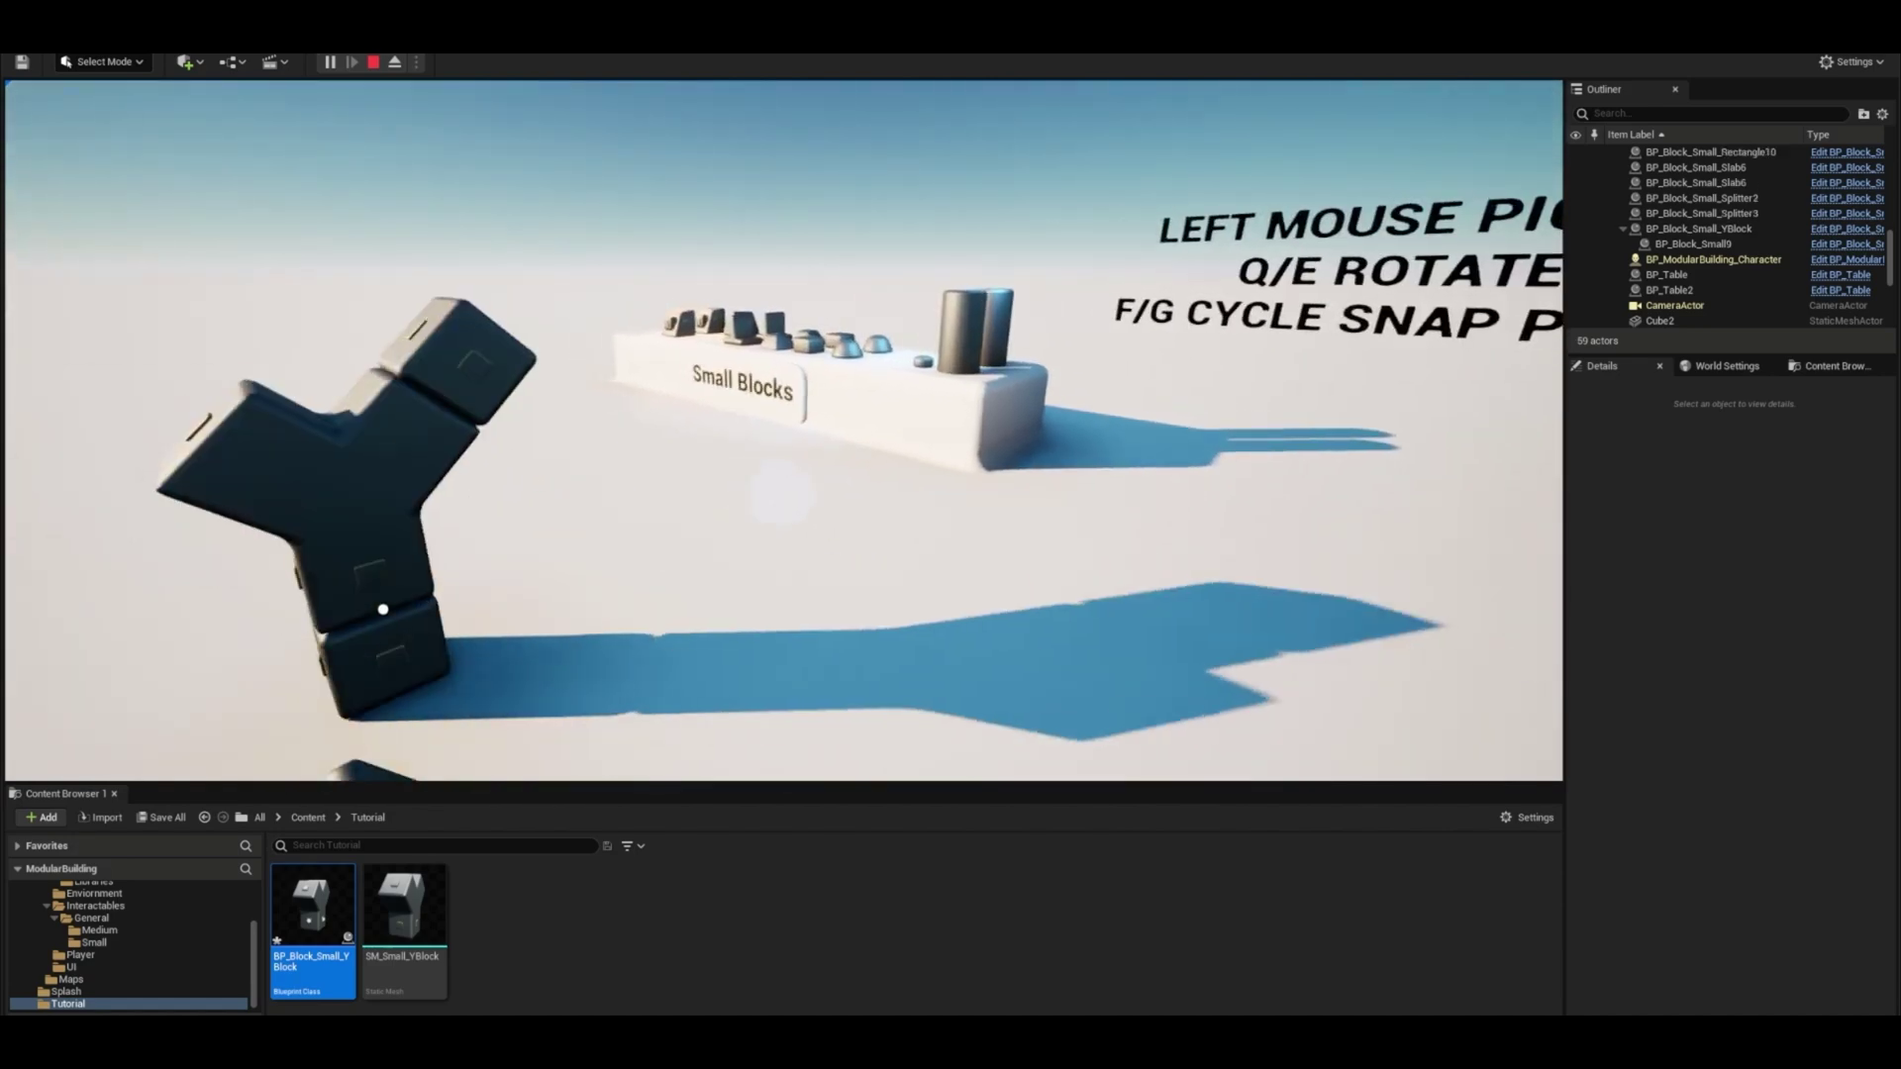
{"action": "left_click_drag", "start_coordinate": [461, 364], "coordinate": [701, 628]}
{"action": "key", "text": "s"}
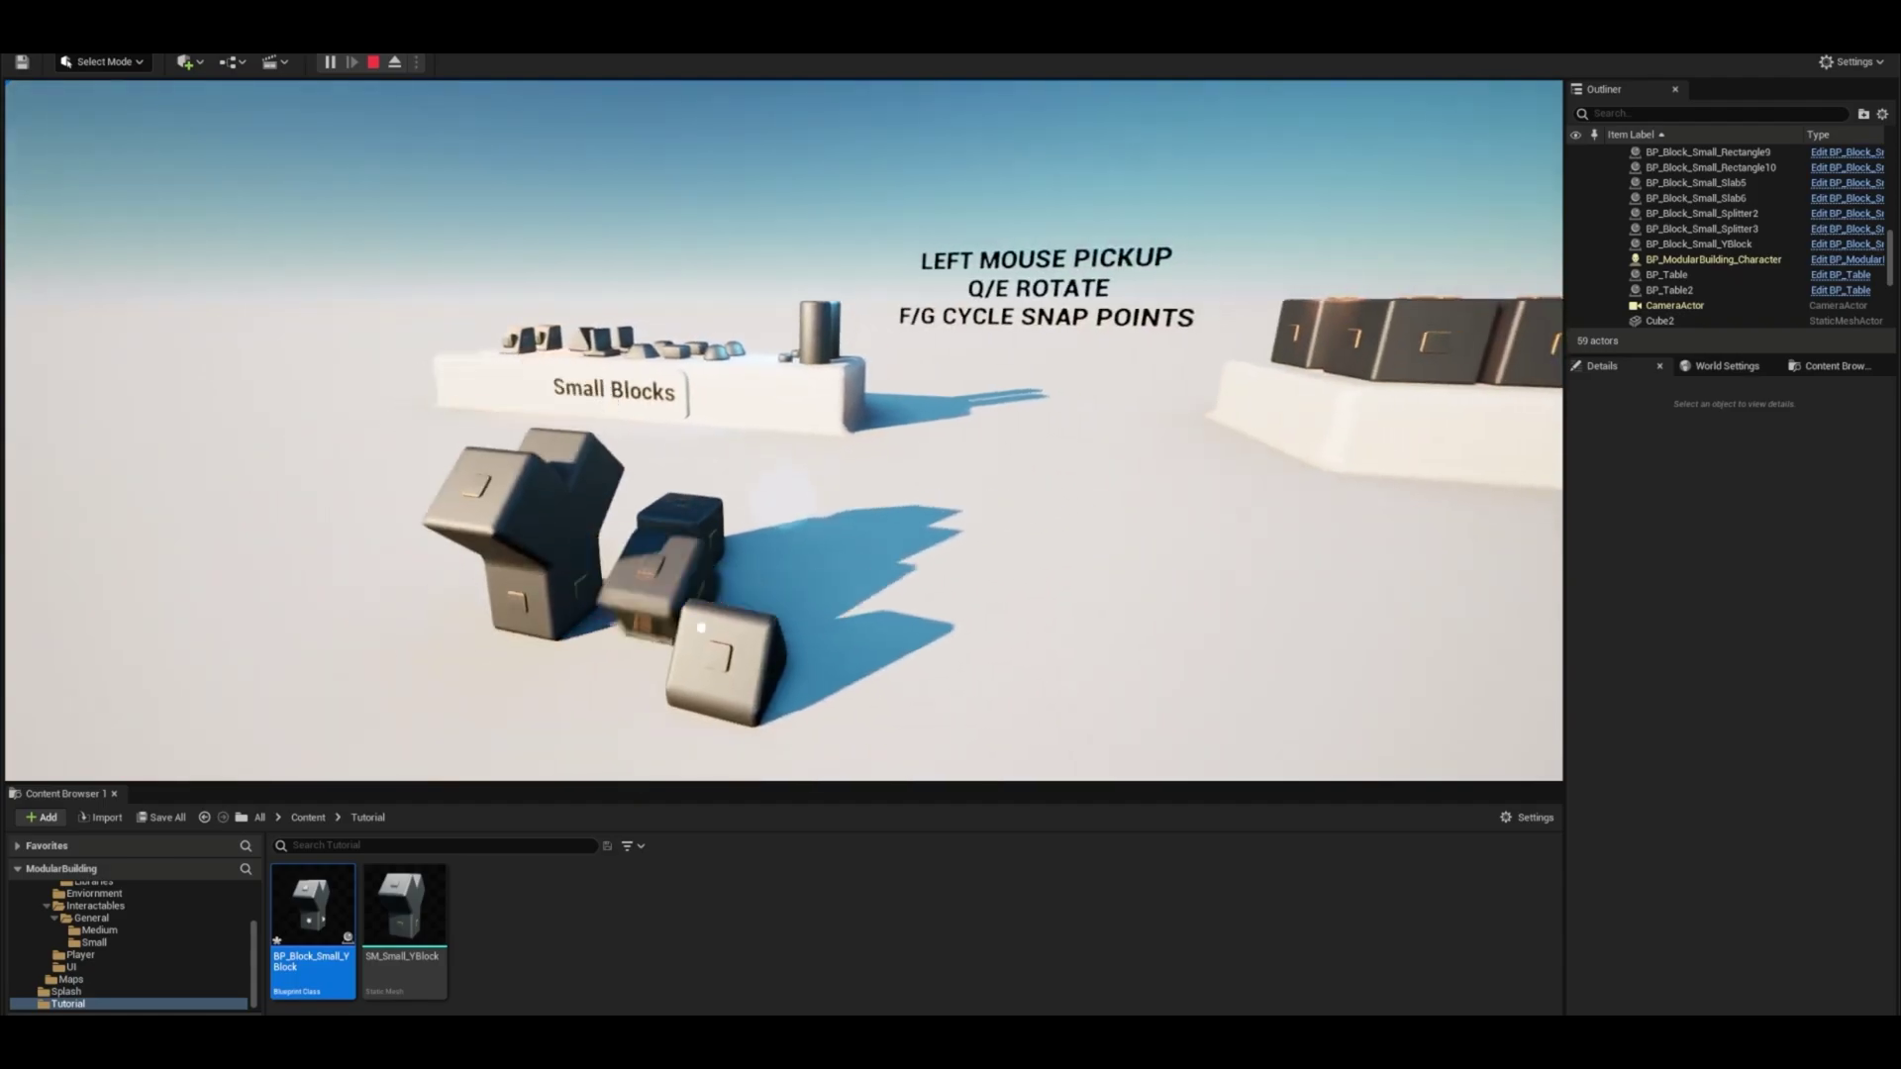